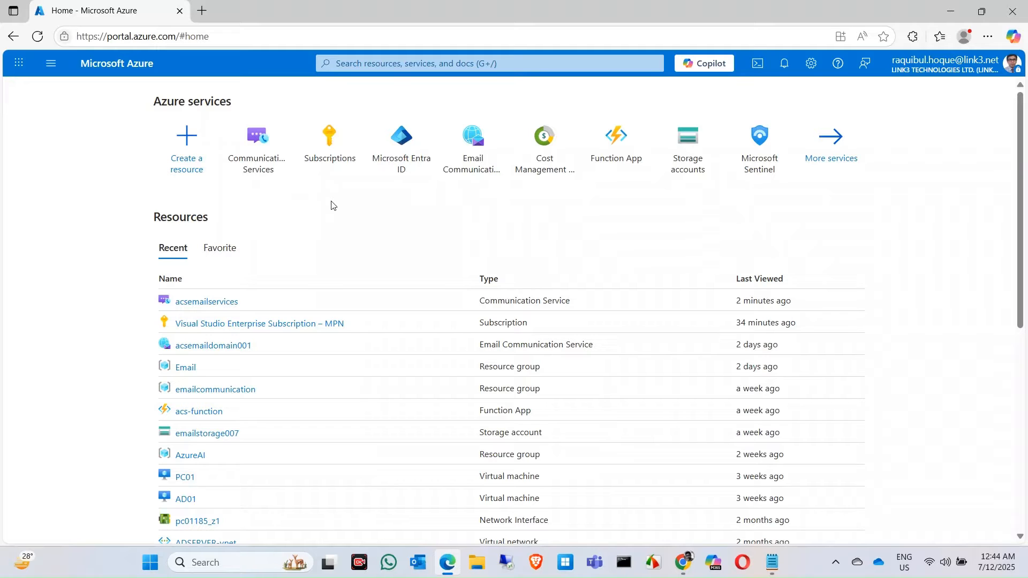
Switch to Chrome and review the email quota increase article, from domain reputation requirements to the information needed for the request
{"action": "left_click", "coordinate": [682, 562]}
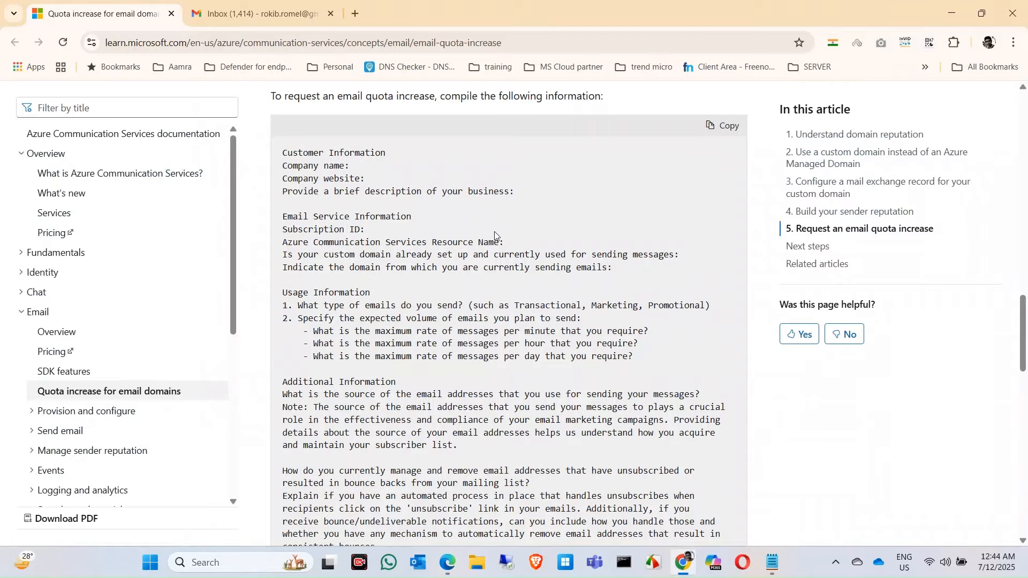
{"action": "scroll", "coordinate": [493, 231], "scroll_direction": "up", "scroll_amount": 1}
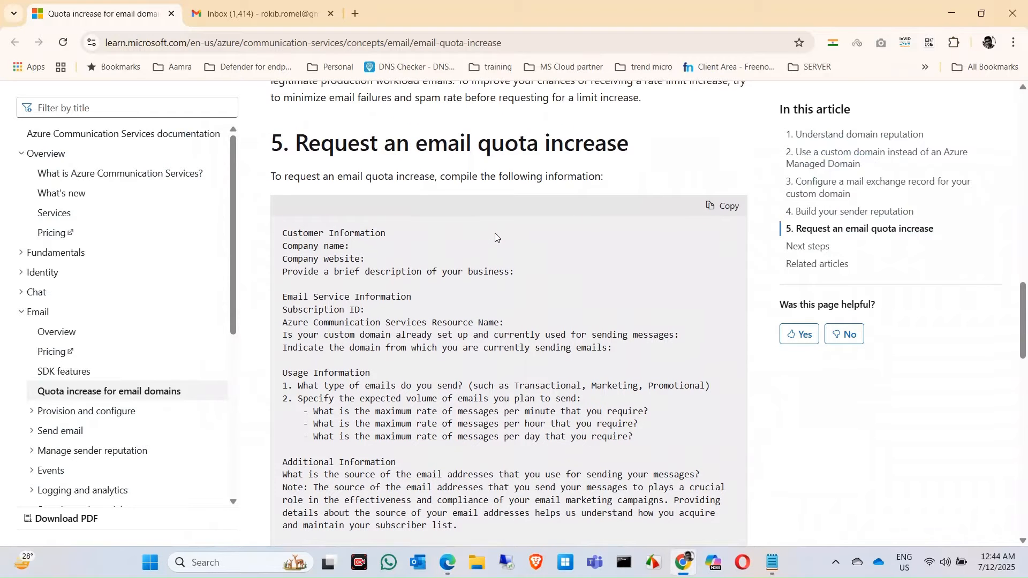
{"action": "scroll", "coordinate": [495, 233], "scroll_direction": "up", "scroll_amount": 5}
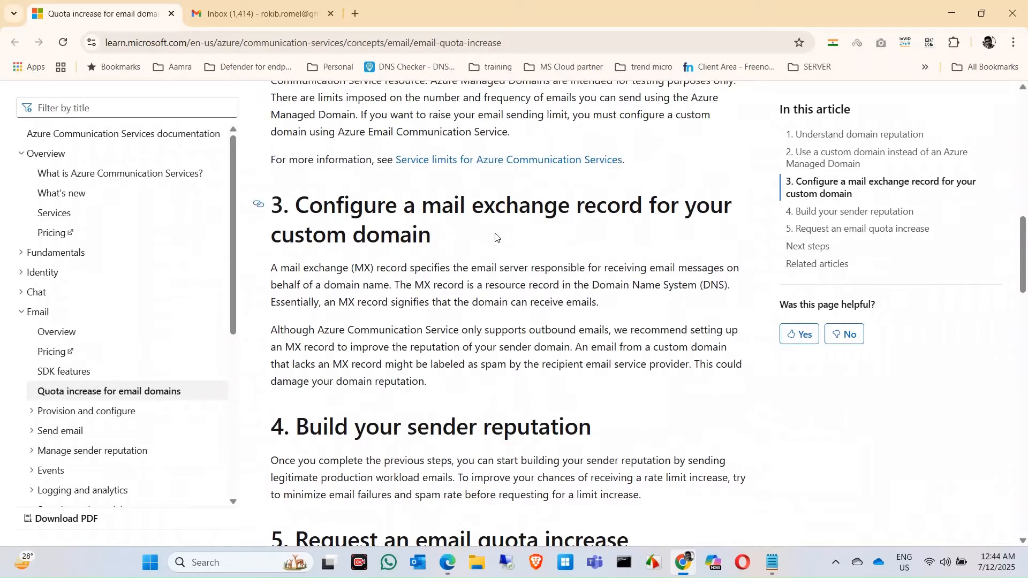
{"action": "scroll", "coordinate": [496, 237], "scroll_direction": "up", "scroll_amount": 5}
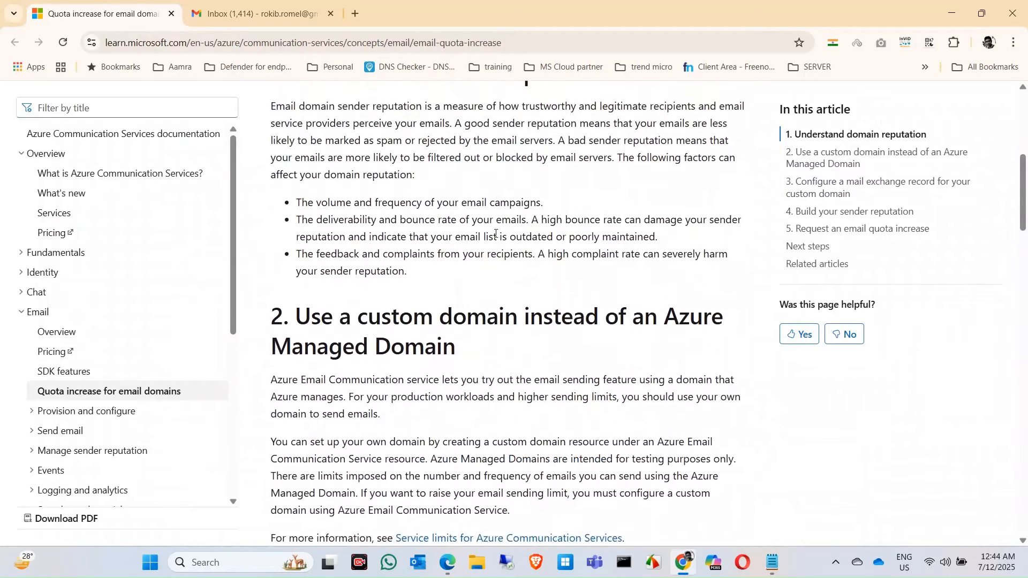
{"action": "scroll", "coordinate": [495, 234], "scroll_direction": "up", "scroll_amount": 1}
{"action": "scroll", "coordinate": [496, 236], "scroll_direction": "up", "scroll_amount": 2}
{"action": "scroll", "coordinate": [497, 237], "scroll_direction": "down", "scroll_amount": 2}
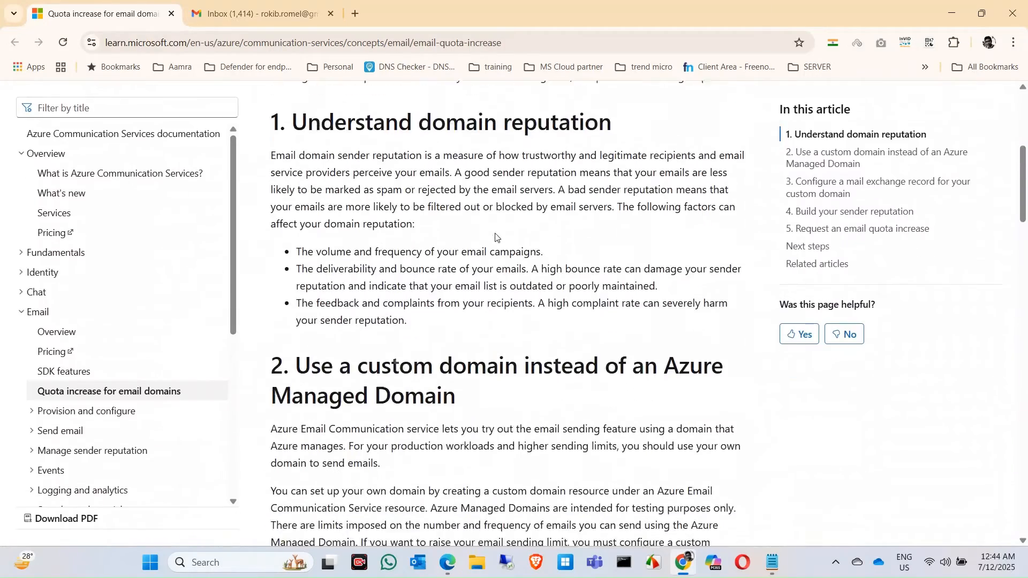
{"action": "scroll", "coordinate": [496, 236], "scroll_direction": "down", "scroll_amount": 7}
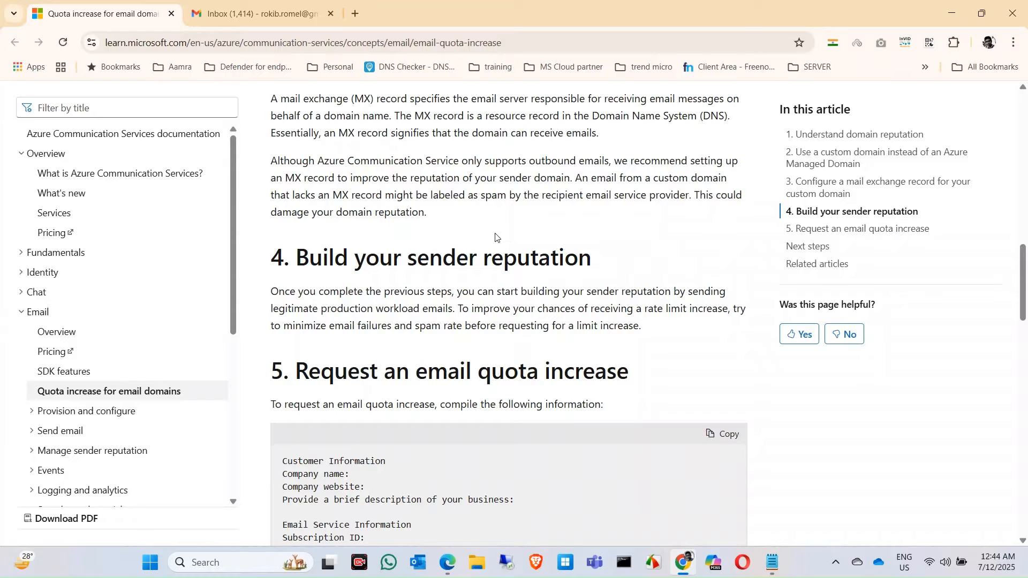
{"action": "scroll", "coordinate": [495, 237], "scroll_direction": "down", "scroll_amount": 3}
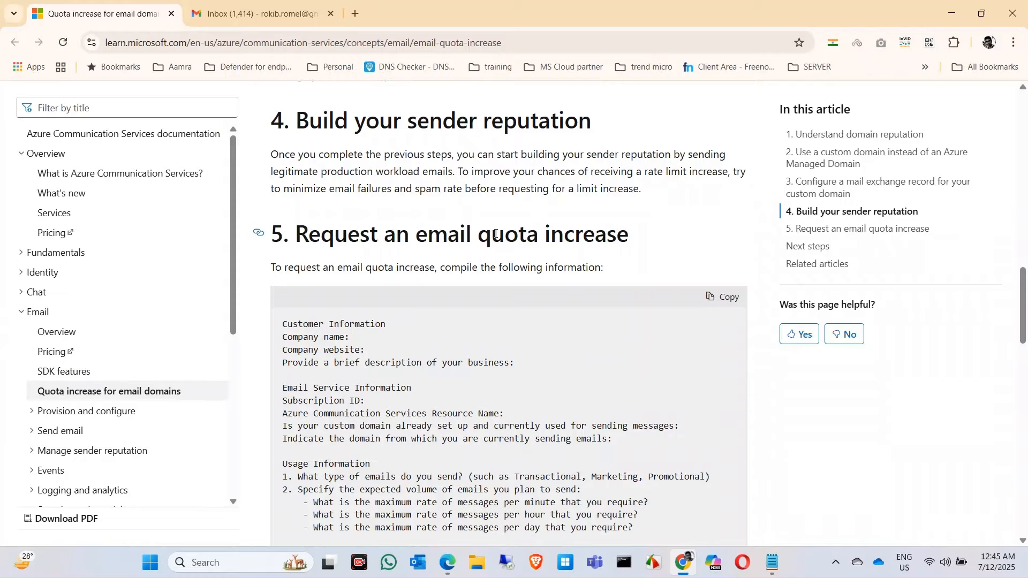
{"action": "scroll", "coordinate": [496, 234], "scroll_direction": "down", "scroll_amount": 2}
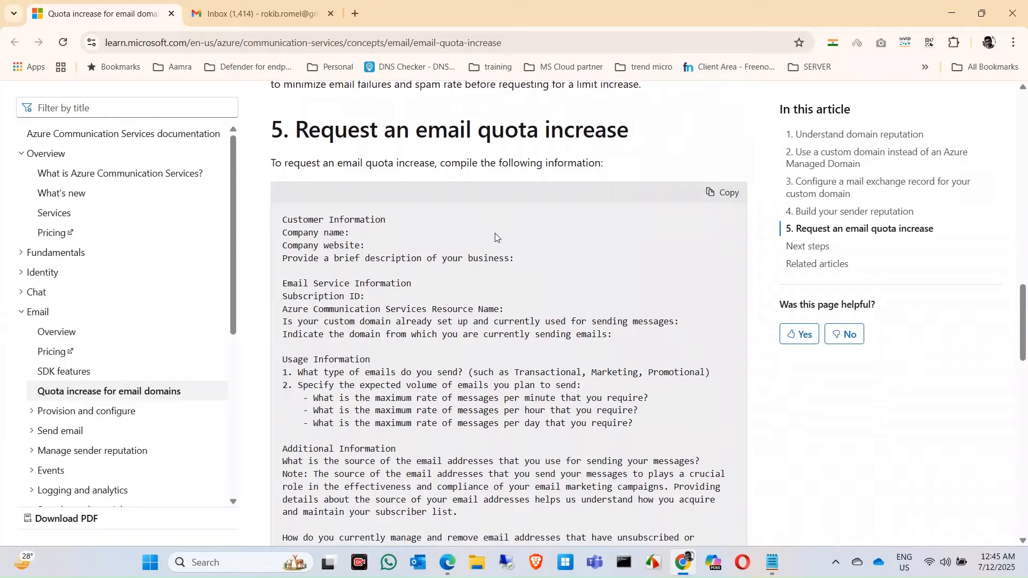
{"action": "scroll", "coordinate": [495, 234], "scroll_direction": "down", "scroll_amount": 1}
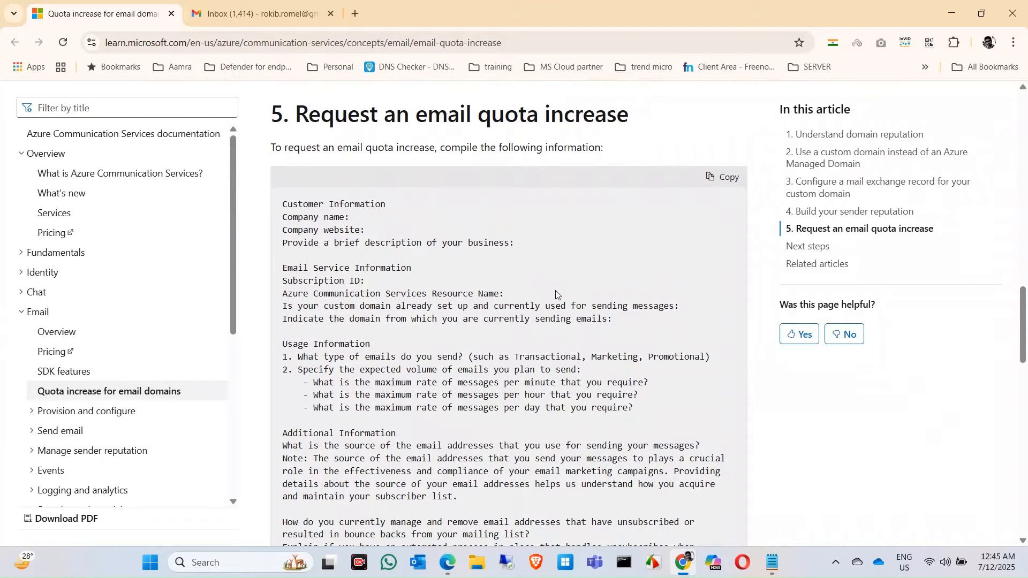
{"action": "scroll", "coordinate": [557, 291], "scroll_direction": "down", "scroll_amount": 1}
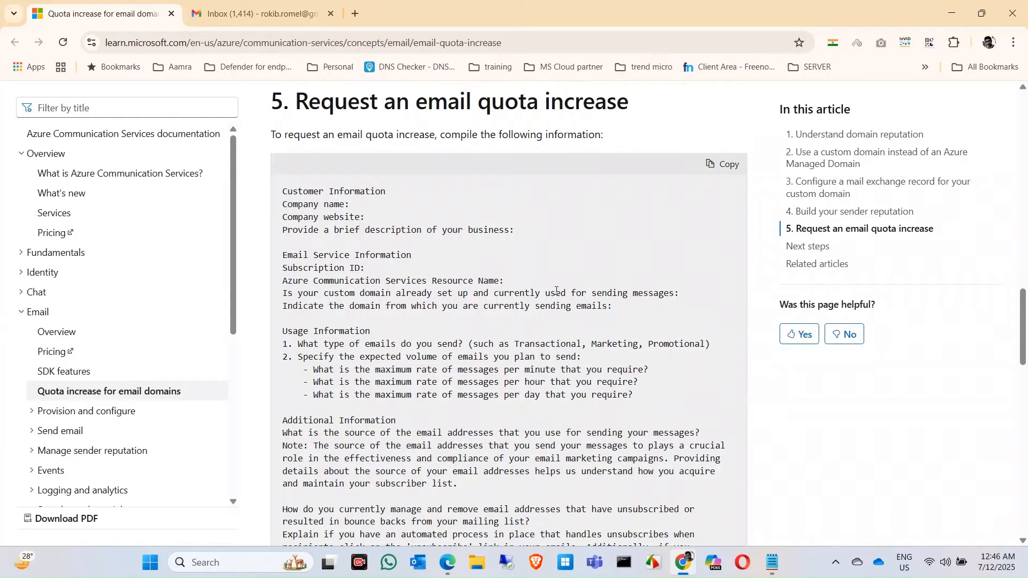
{"action": "scroll", "coordinate": [557, 291], "scroll_direction": "down", "scroll_amount": 1}
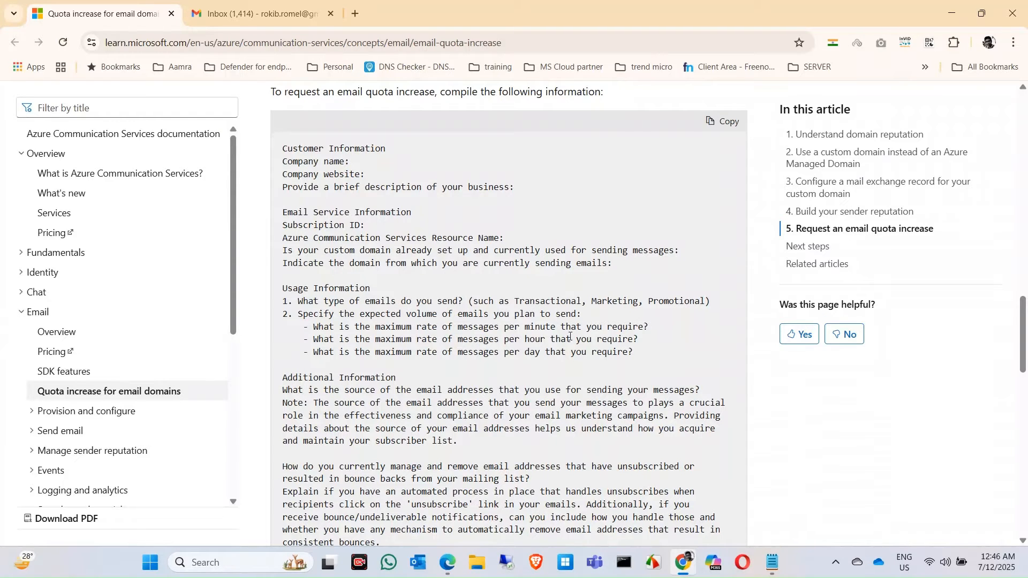
{"action": "scroll", "coordinate": [563, 316], "scroll_direction": "down", "scroll_amount": 1}
{"action": "scroll", "coordinate": [571, 336], "scroll_direction": "up", "scroll_amount": 1}
Switch back to the Azure portal in Edge and examine the email overview in the monitoring insights of acsemailservices
{"action": "left_click", "coordinate": [448, 564]}
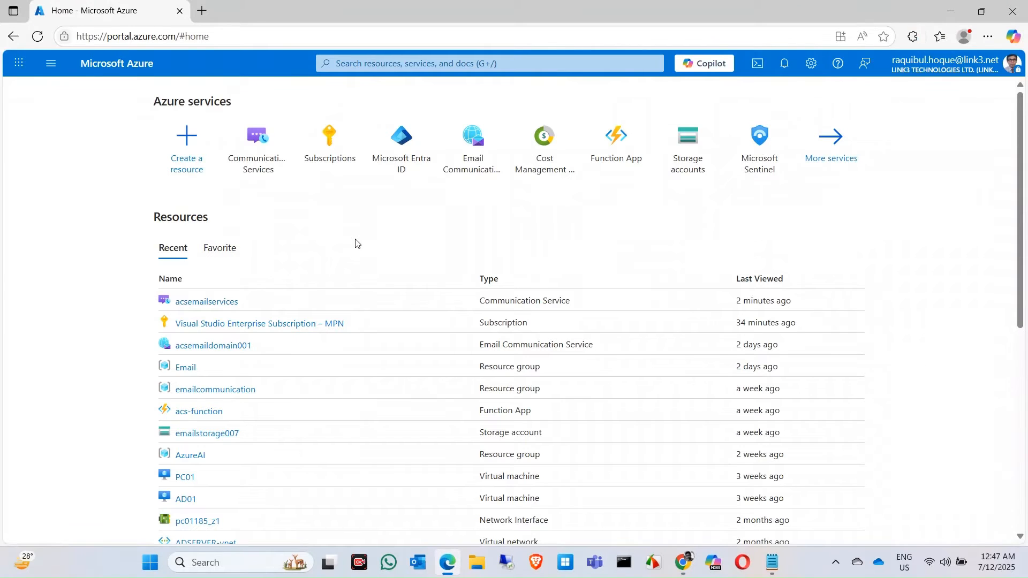
{"action": "left_click", "coordinate": [228, 301]}
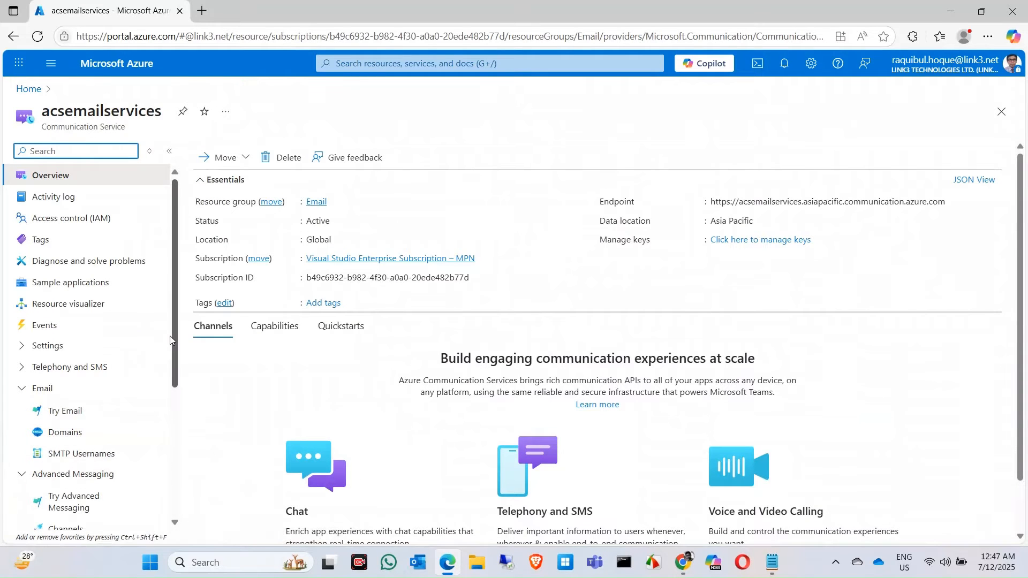
{"action": "scroll", "coordinate": [169, 336], "scroll_direction": "down", "scroll_amount": 4}
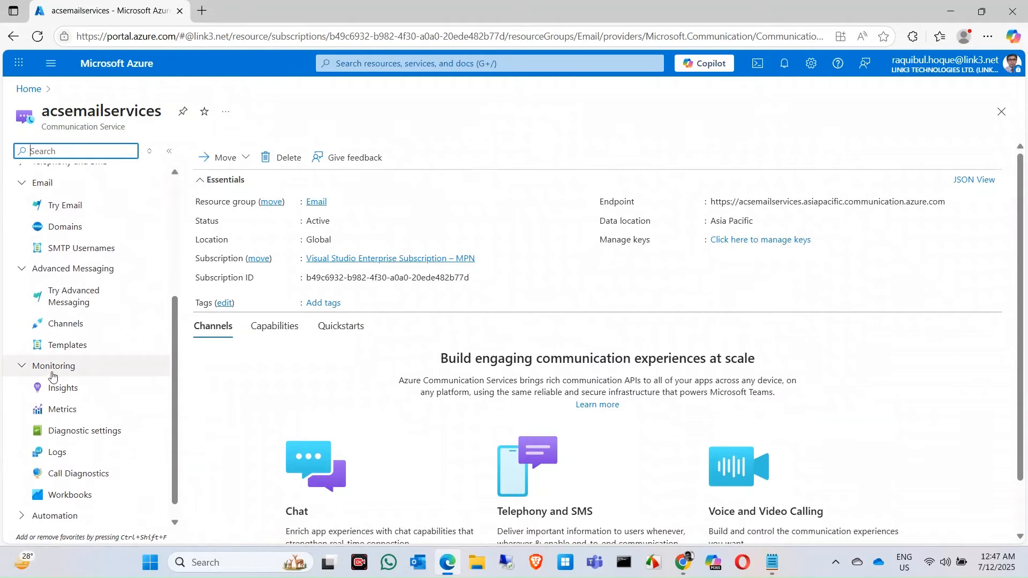
{"action": "left_click", "coordinate": [64, 388]}
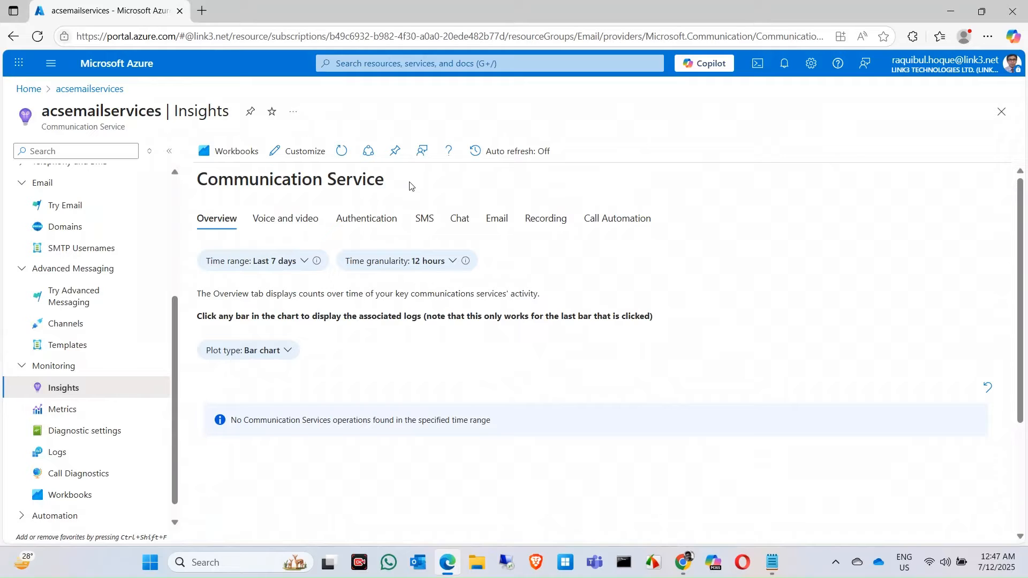
{"action": "left_click", "coordinate": [502, 225]}
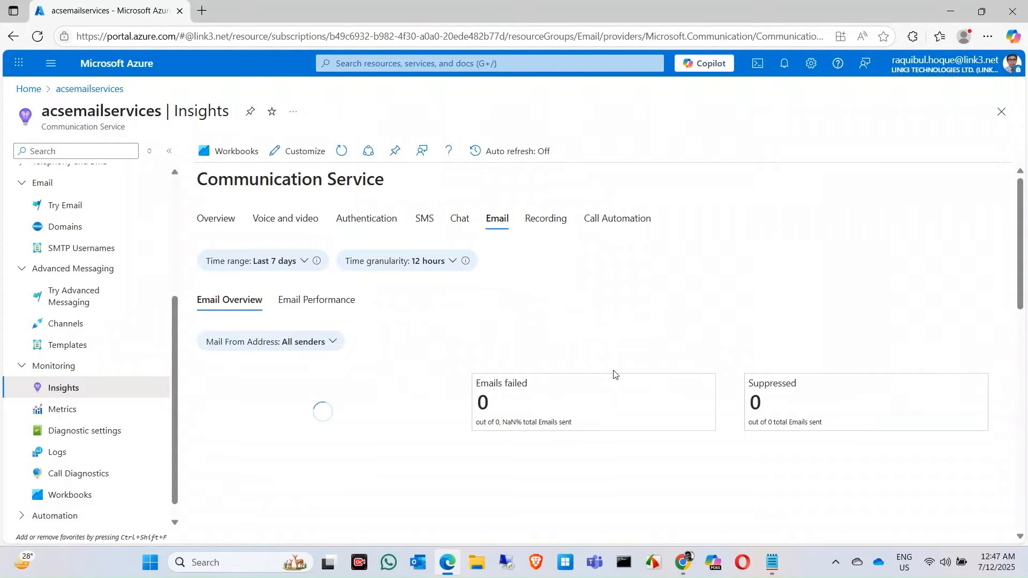
{"action": "scroll", "coordinate": [615, 374], "scroll_direction": "down", "scroll_amount": 3}
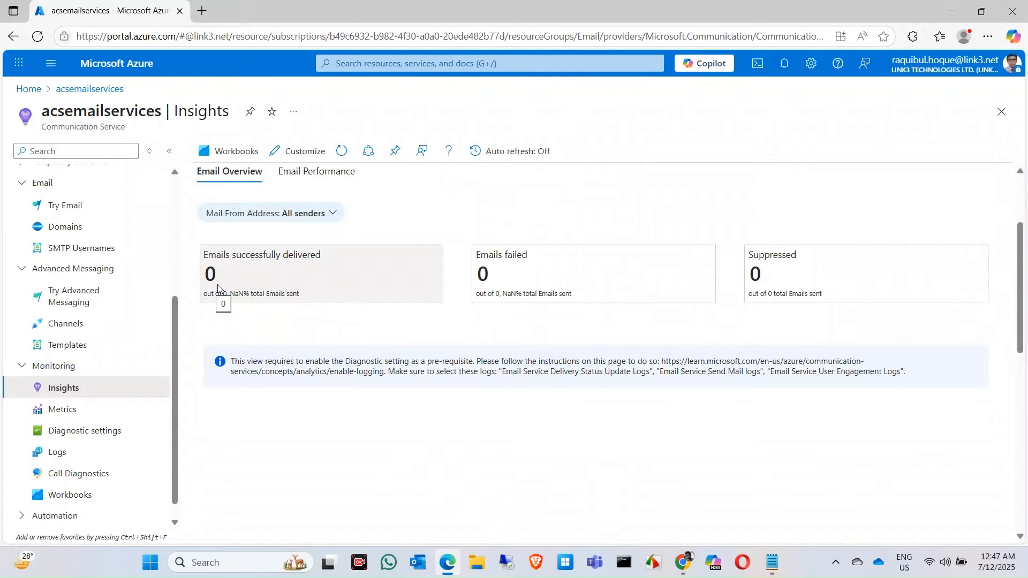
{"action": "scroll", "coordinate": [225, 343], "scroll_direction": "up", "scroll_amount": 1}
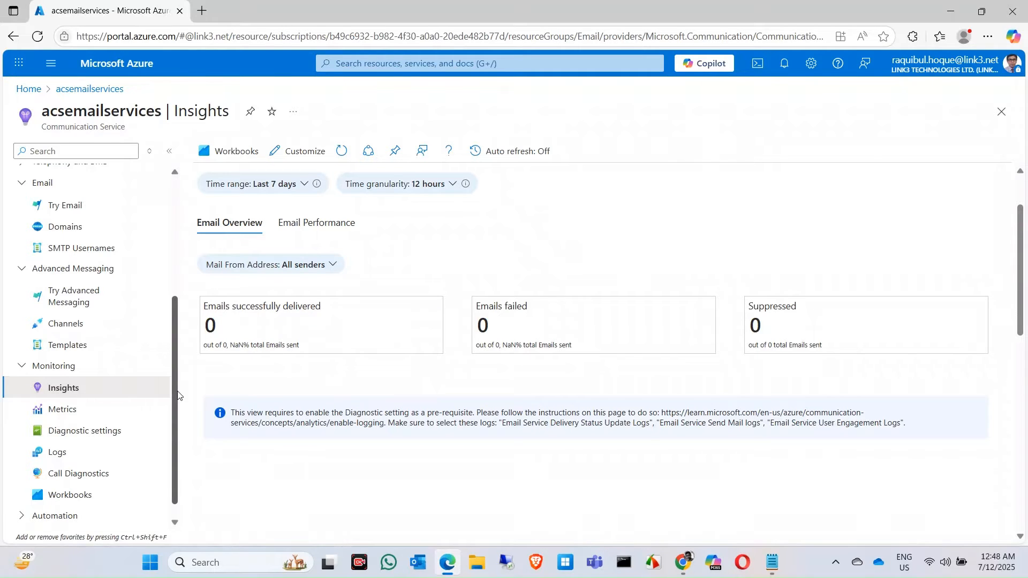
Add a diagnostic setting to acsemailservices and name it acsdiagnostics
{"action": "left_click", "coordinate": [82, 436]}
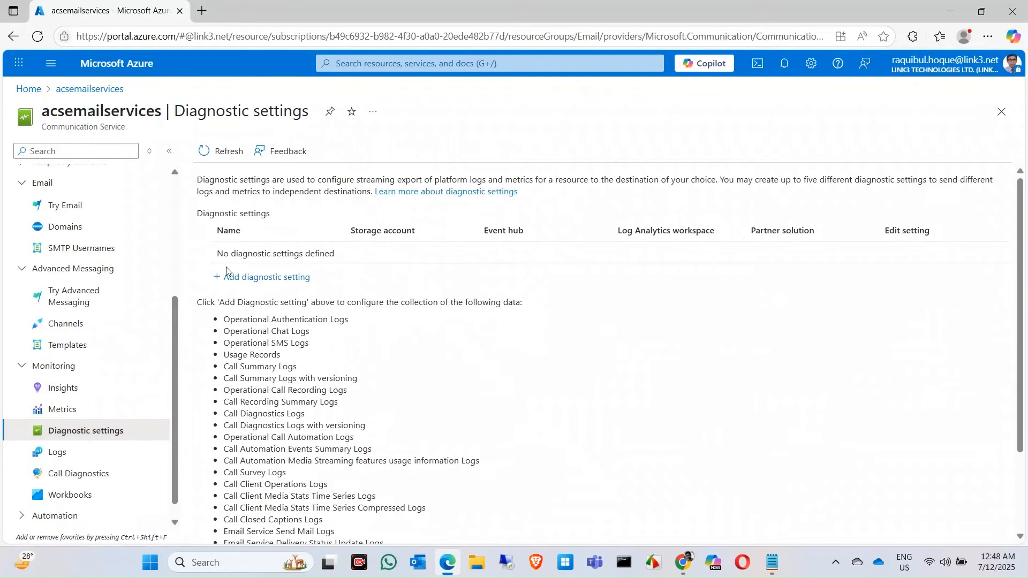
{"action": "left_click", "coordinate": [249, 278]}
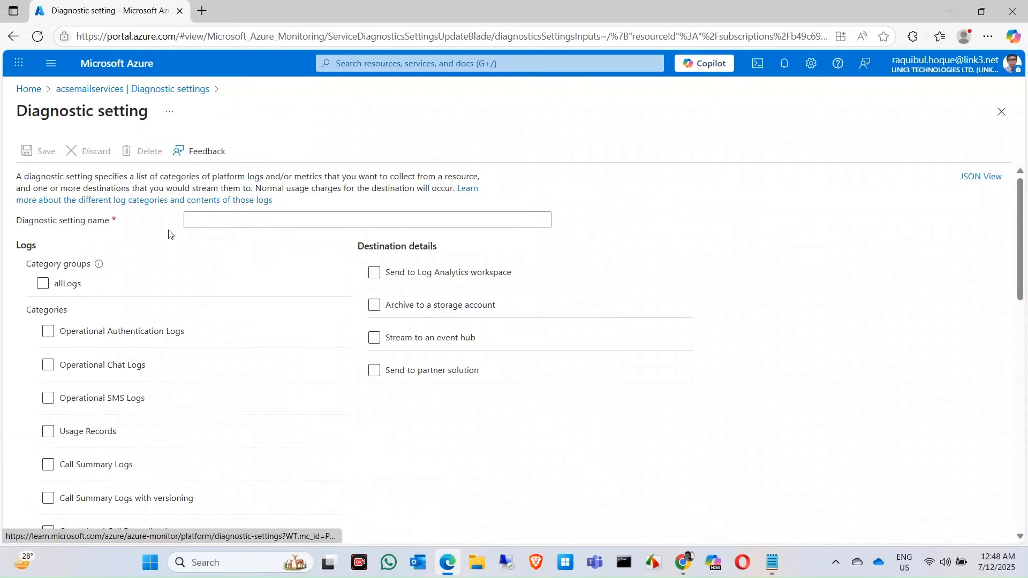
{"action": "left_click", "coordinate": [220, 221]}
{"action": "type", "text": "acsdiagnostics"}
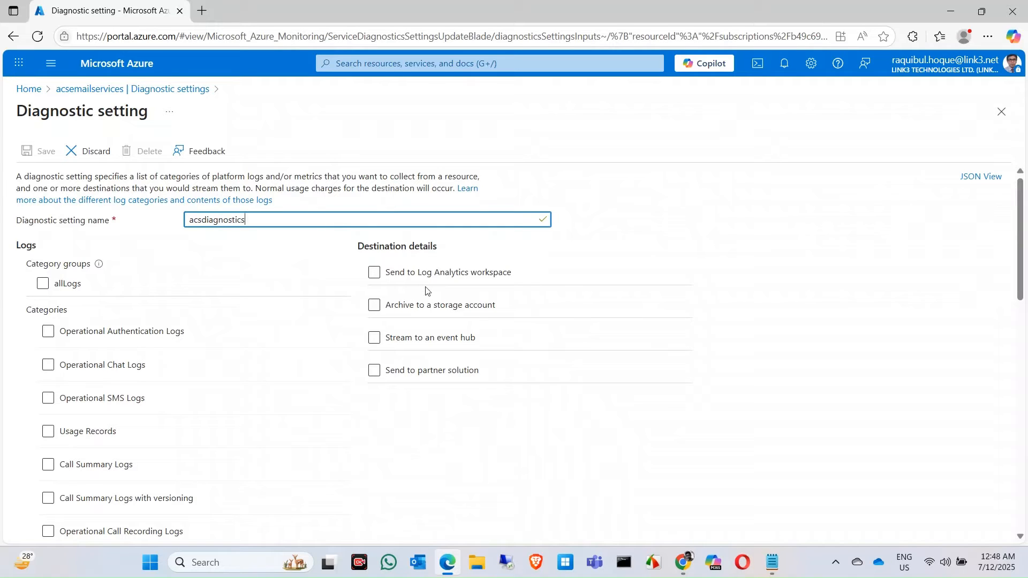
{"action": "left_click", "coordinate": [101, 396]}
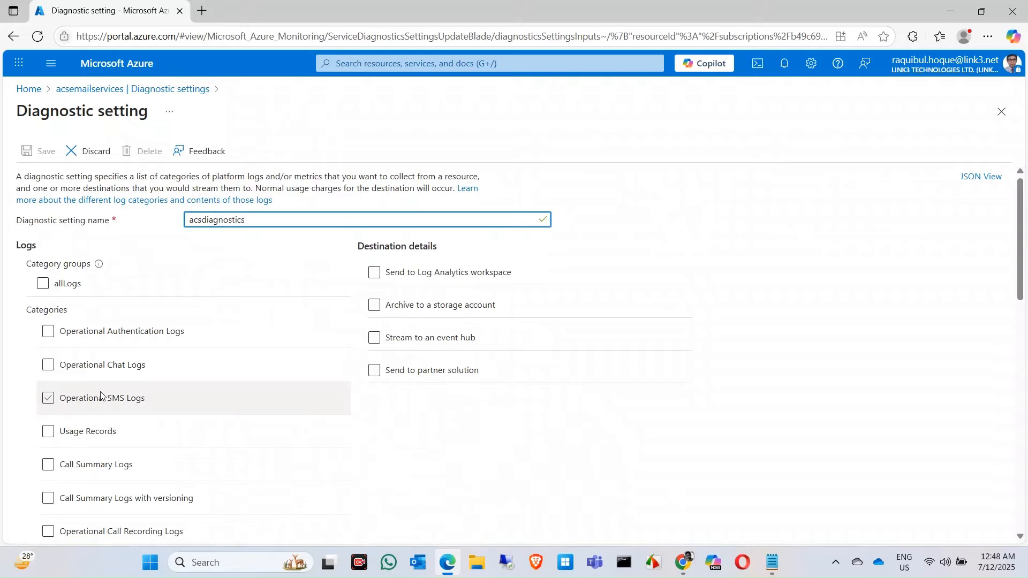
{"action": "left_click", "coordinate": [101, 396]}
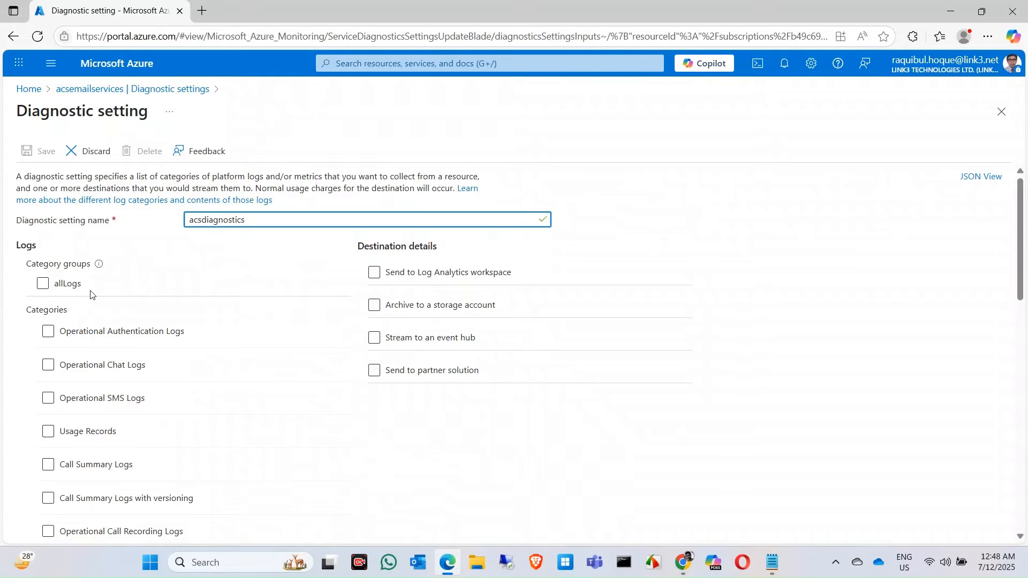
Enable the Email Service Send Mail, Delivery Status Update and User Engagement log categories for the diagnostic setting
{"action": "scroll", "coordinate": [119, 361], "scroll_direction": "down", "scroll_amount": 7}
{"action": "left_click", "coordinate": [121, 360]}
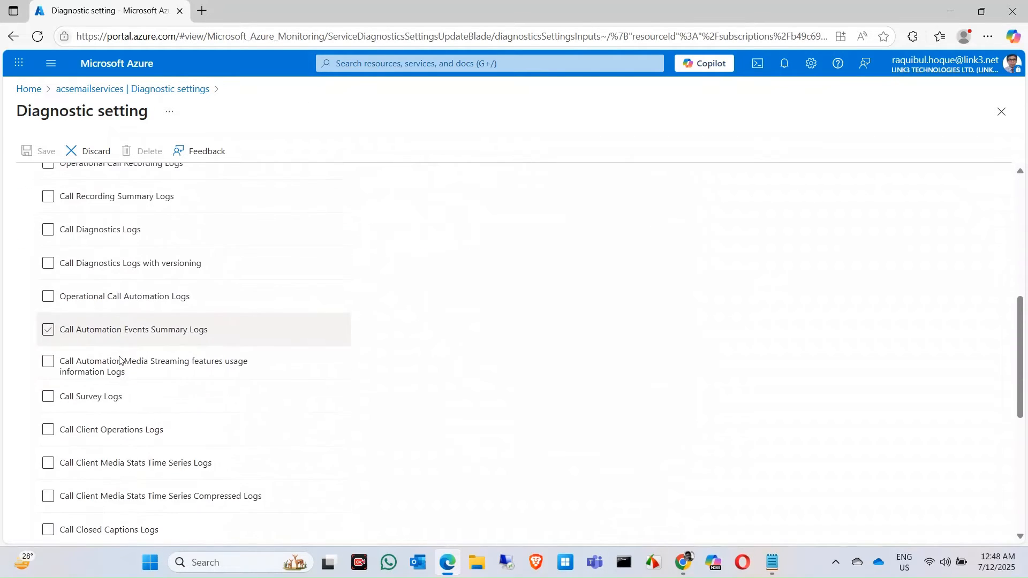
{"action": "scroll", "coordinate": [119, 360], "scroll_direction": "down", "scroll_amount": 6}
{"action": "left_click", "coordinate": [119, 356]}
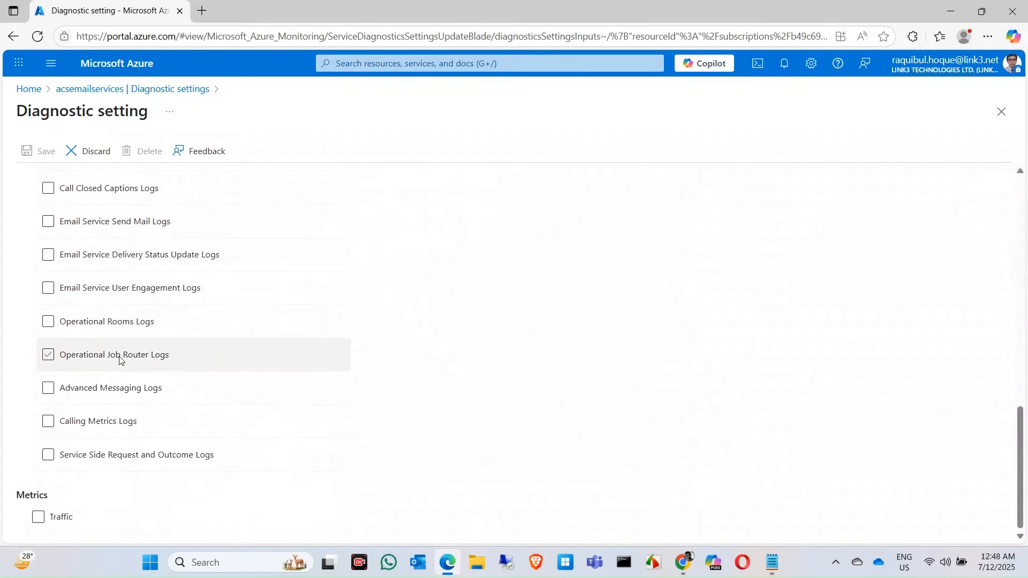
{"action": "left_click", "coordinate": [119, 358]}
{"action": "left_click", "coordinate": [49, 289]}
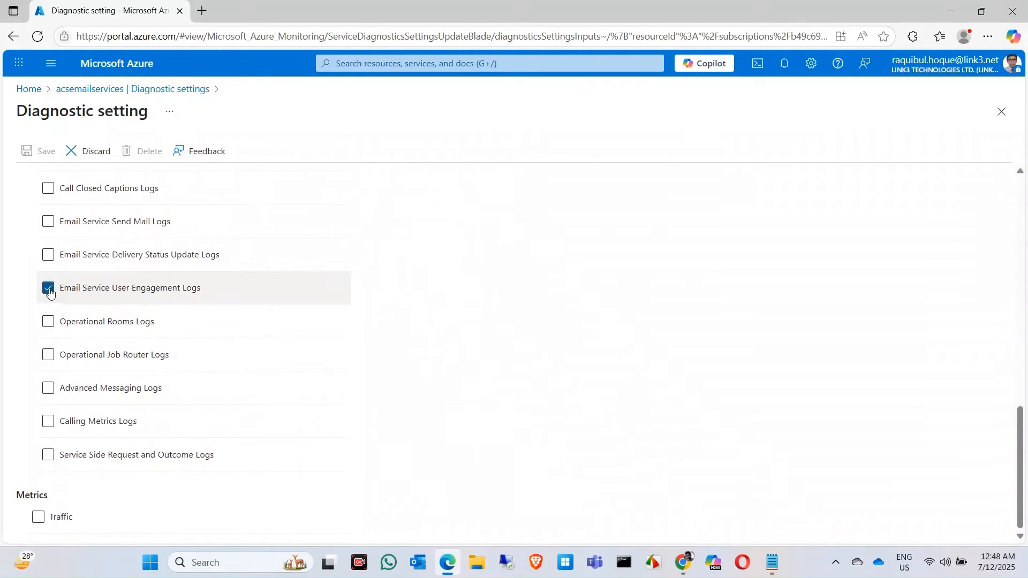
{"action": "left_click", "coordinate": [48, 256]}
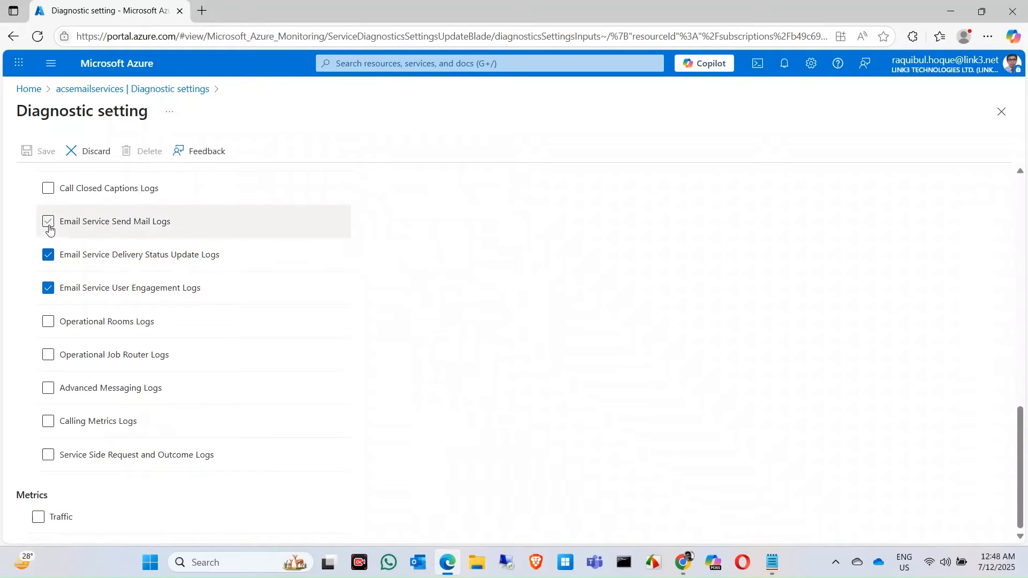
{"action": "left_click", "coordinate": [49, 224]}
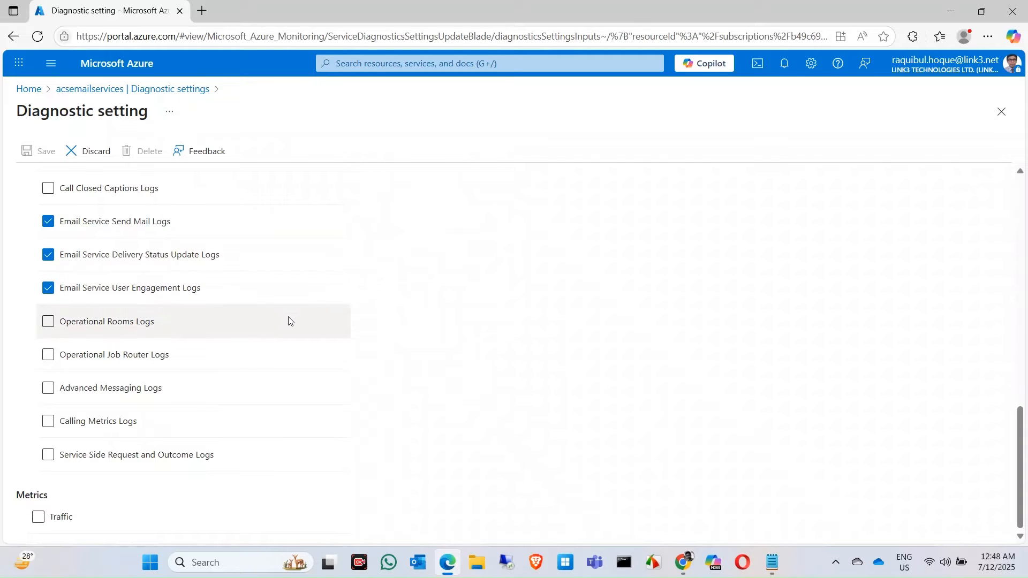
Send the logs to a Log Analytics workspace, choosing the default workspace in southeastasia under the Visual Studio Enterprise Subscription – MPN
{"action": "scroll", "coordinate": [456, 315], "scroll_direction": "up", "scroll_amount": 1}
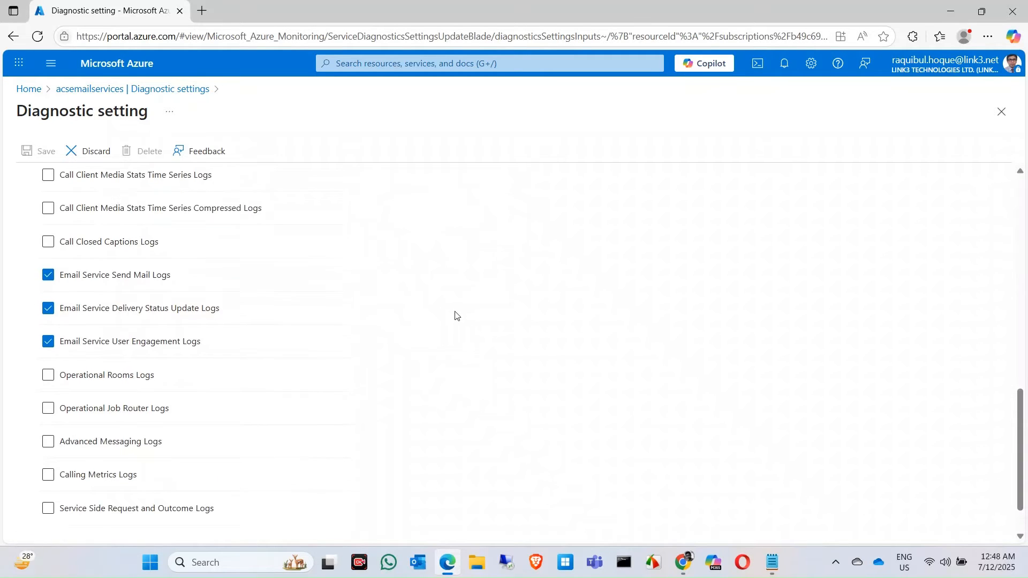
{"action": "scroll", "coordinate": [456, 315], "scroll_direction": "up", "scroll_amount": 12}
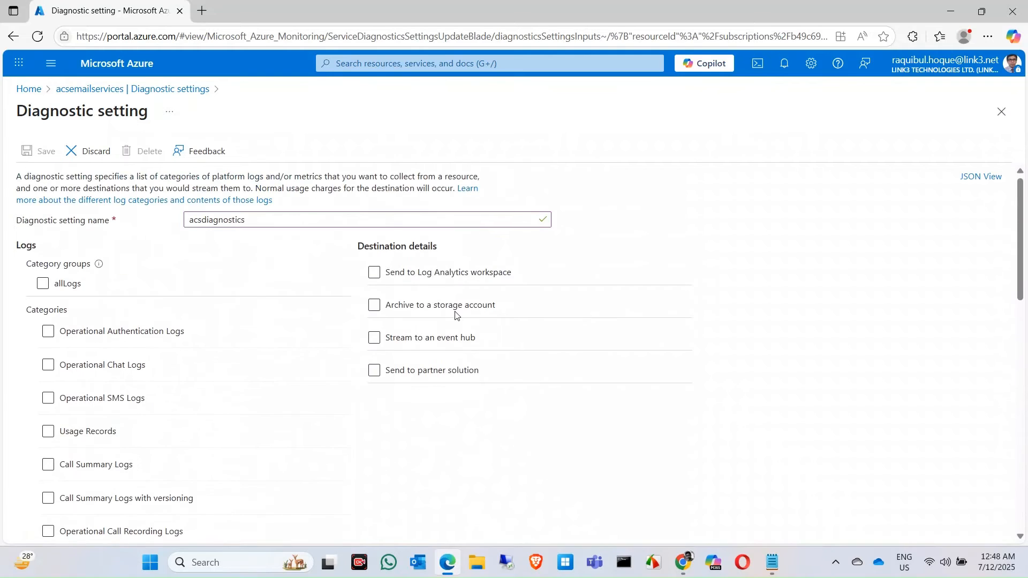
{"action": "left_click", "coordinate": [381, 277]}
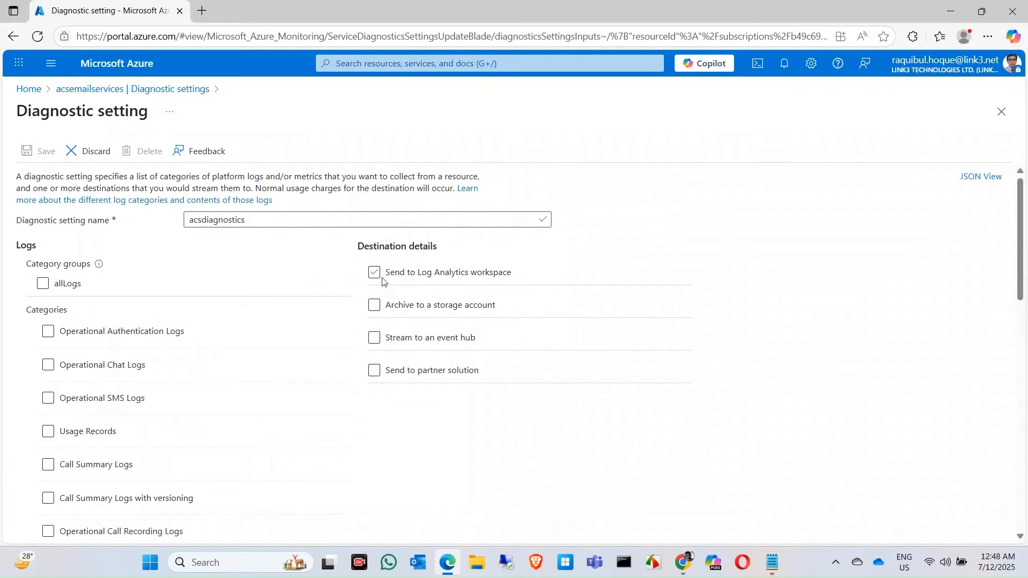
{"action": "left_click", "coordinate": [437, 280]}
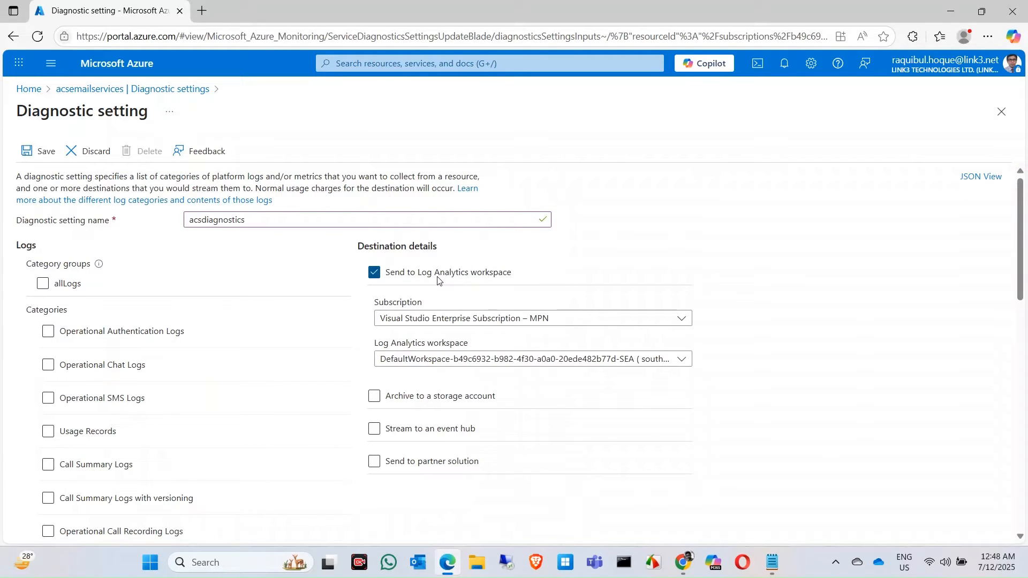
{"action": "left_click", "coordinate": [685, 366]}
{"action": "left_click", "coordinate": [685, 365]}
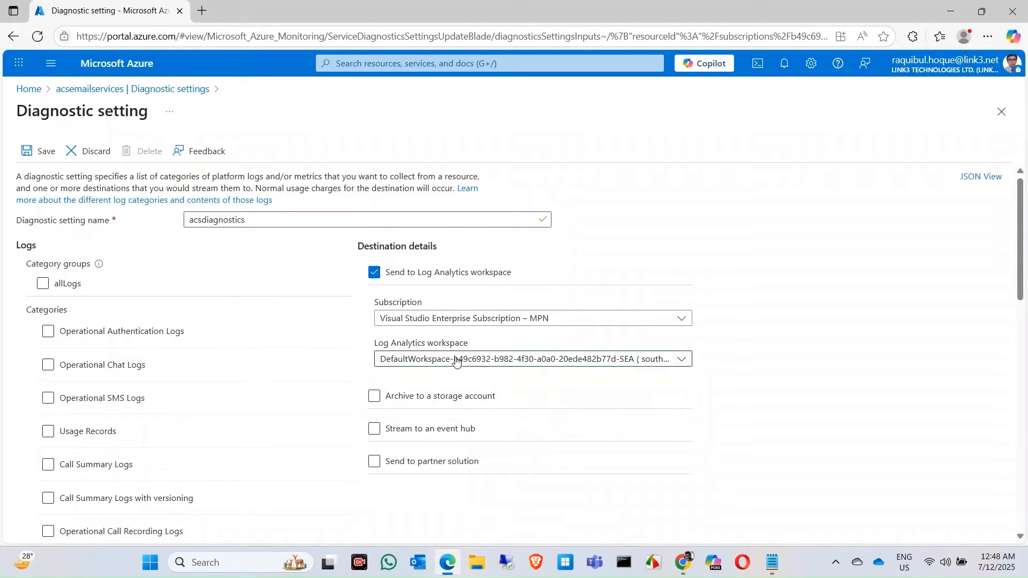
{"action": "left_click", "coordinate": [539, 362]}
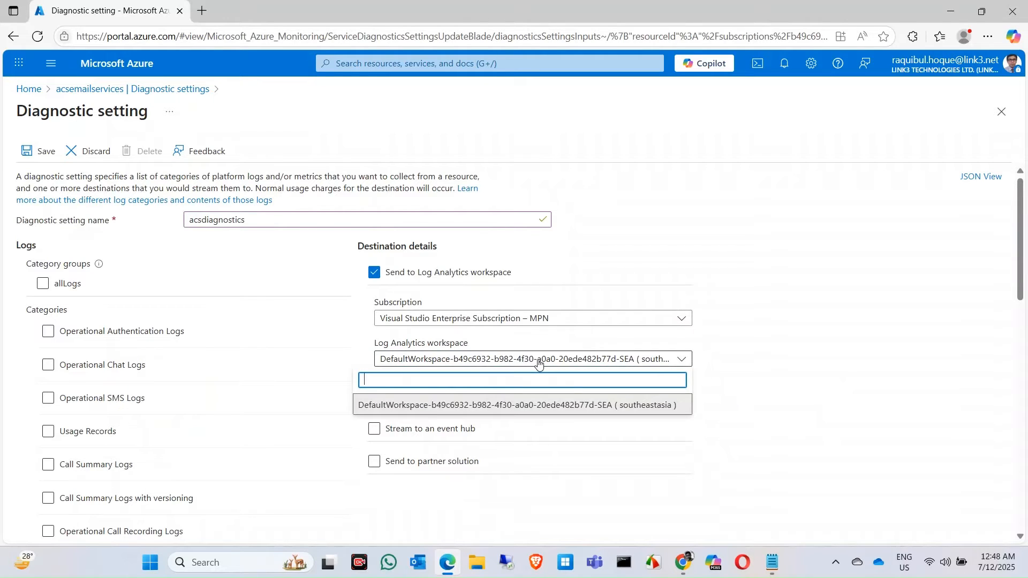
{"action": "left_click", "coordinate": [571, 407]}
{"action": "scroll", "coordinate": [685, 411], "scroll_direction": "down", "scroll_amount": 2}
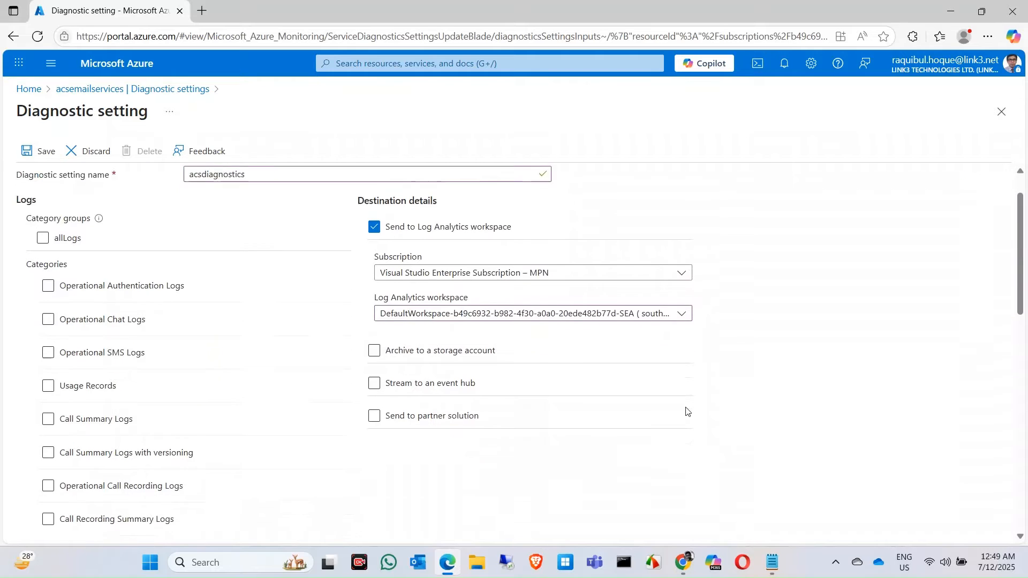
{"action": "scroll", "coordinate": [685, 410], "scroll_direction": "up", "scroll_amount": 2}
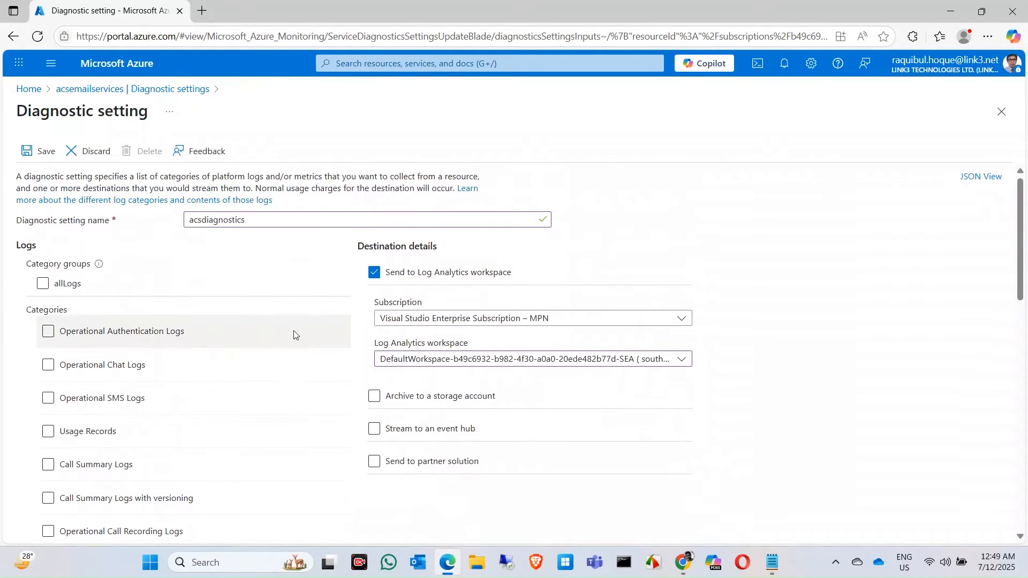
Search the portal for Log Analytics workspaces and open the service in a new browser tab, continuing with the signed-in work account
{"action": "left_click", "coordinate": [381, 61]}
{"action": "type", "text": "log"}
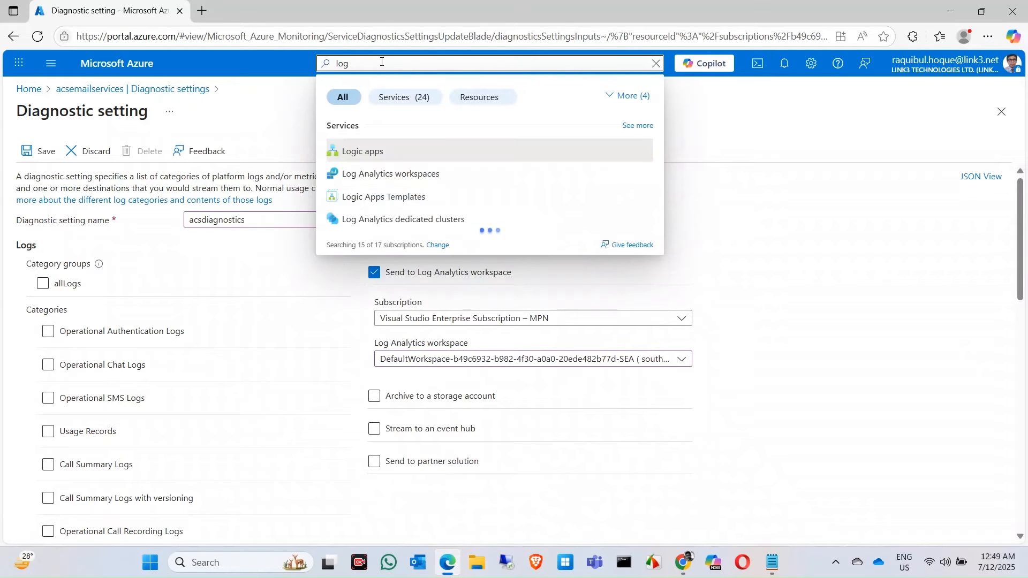
{"action": "right_click", "coordinate": [400, 177]}
{"action": "left_click", "coordinate": [432, 185]}
{"action": "left_click", "coordinate": [270, 16]}
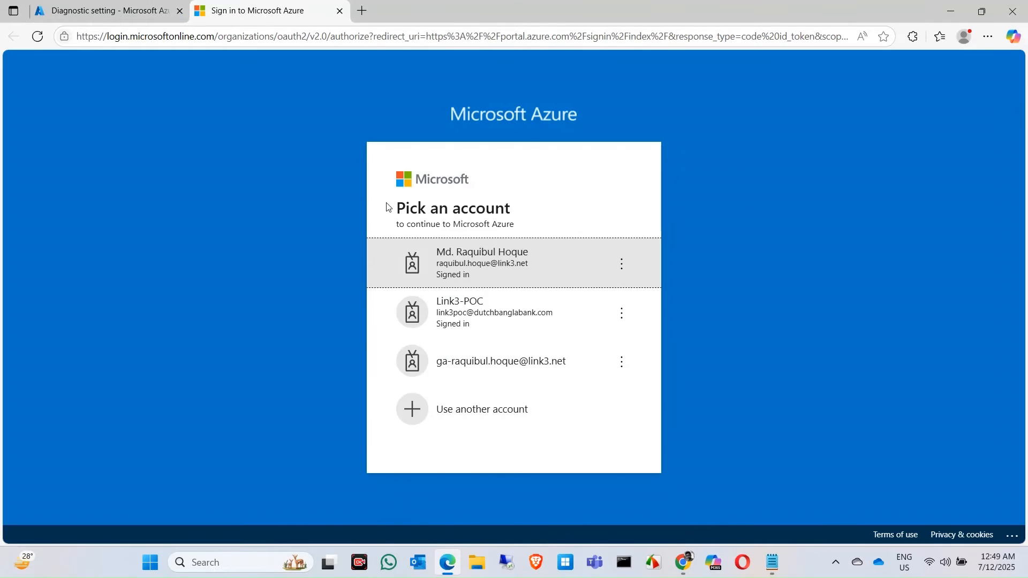
{"action": "left_click", "coordinate": [516, 280]}
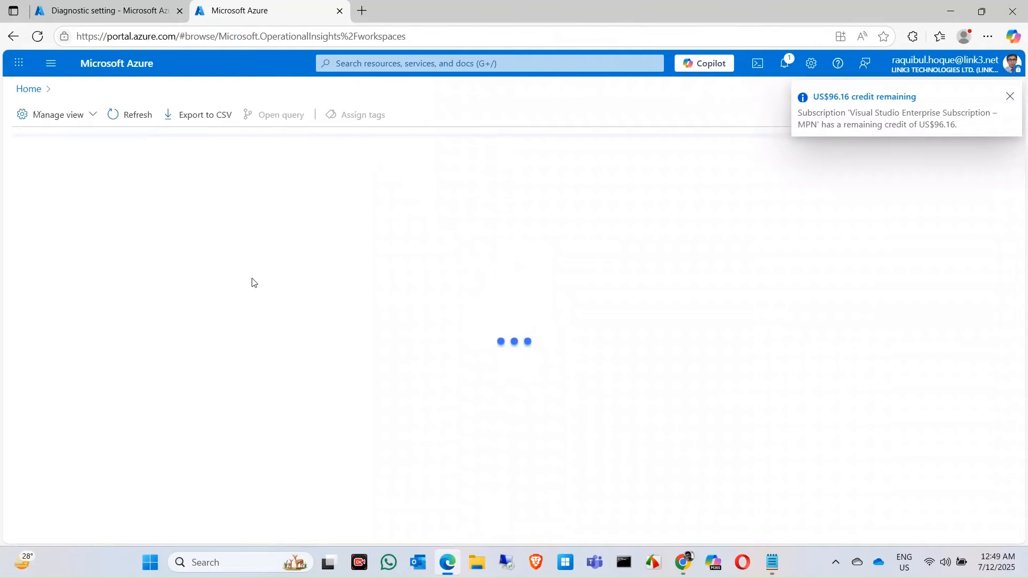
{"action": "left_click", "coordinate": [1010, 97]}
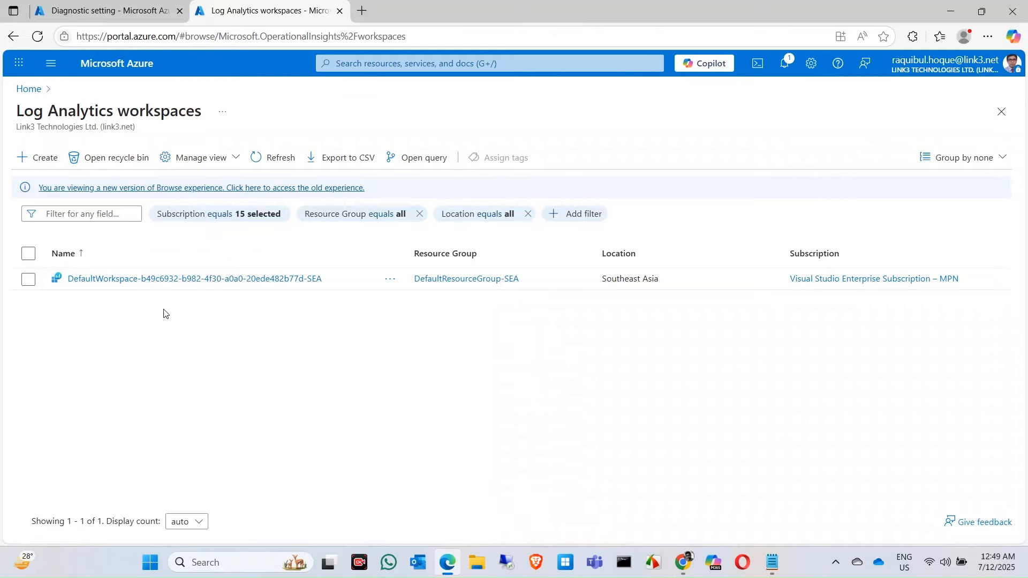
Start a new Log Analytics workspace named acsemailcommunicationlog in the Email resource group
{"action": "left_click", "coordinate": [35, 160]}
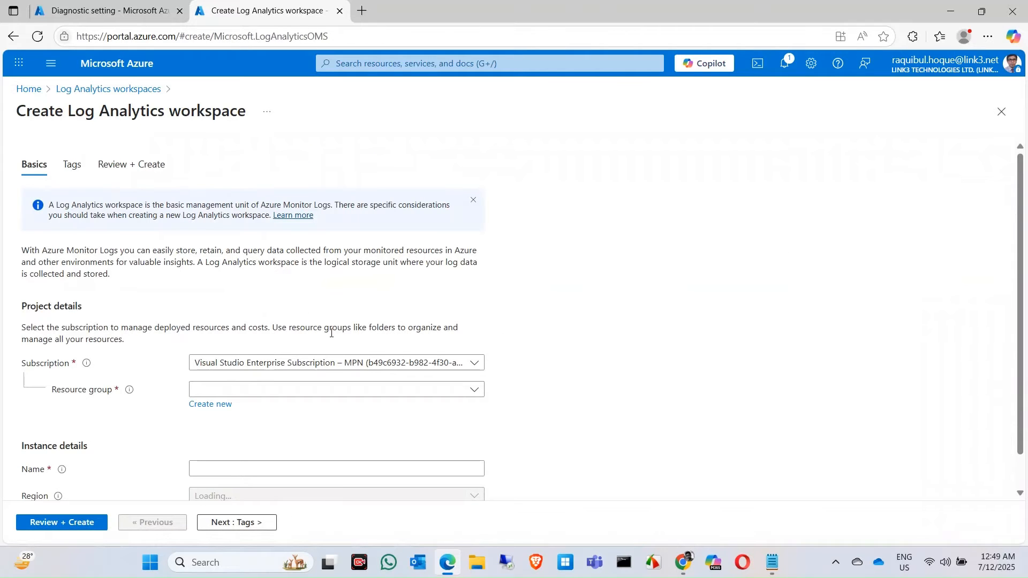
{"action": "scroll", "coordinate": [563, 335], "scroll_direction": "down", "scroll_amount": 1}
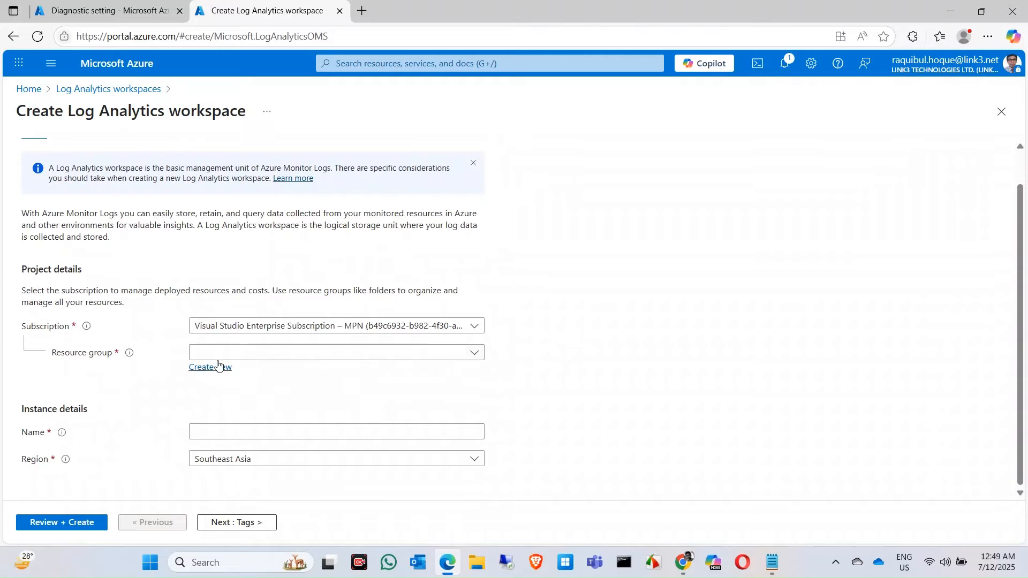
{"action": "left_click", "coordinate": [477, 350]}
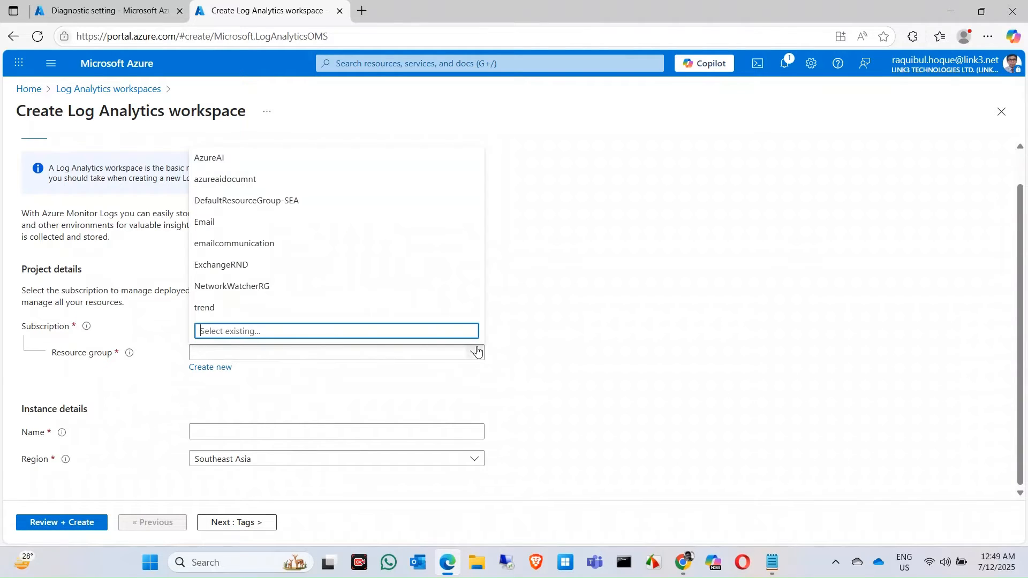
{"action": "left_click", "coordinate": [218, 224]}
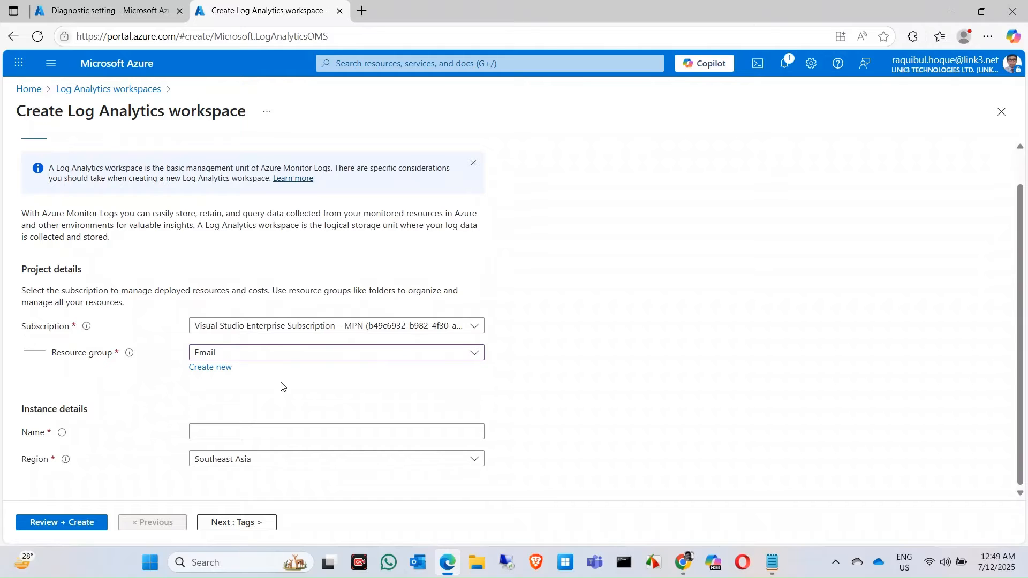
{"action": "left_click", "coordinate": [247, 429]}
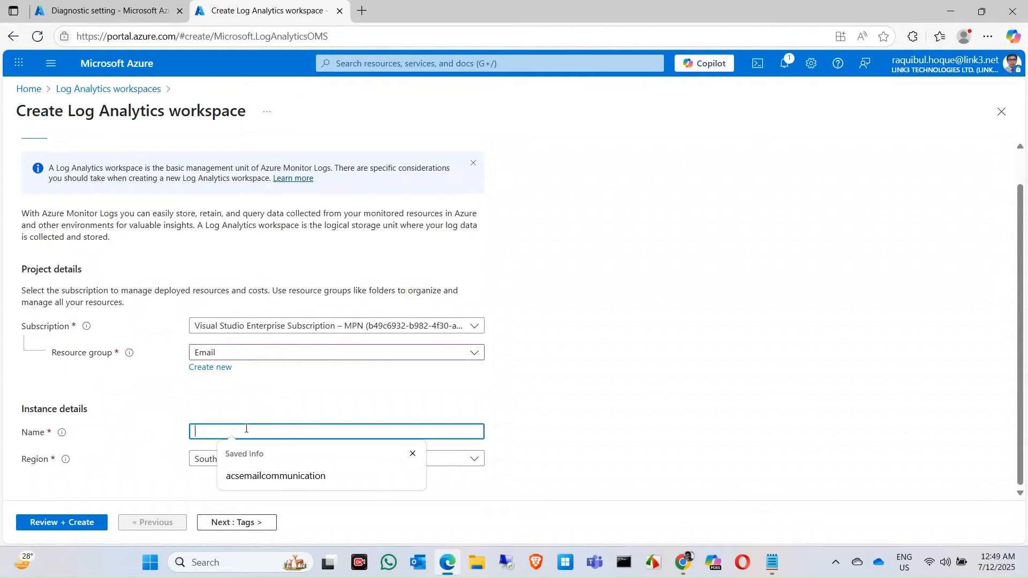
{"action": "left_click", "coordinate": [274, 476]}
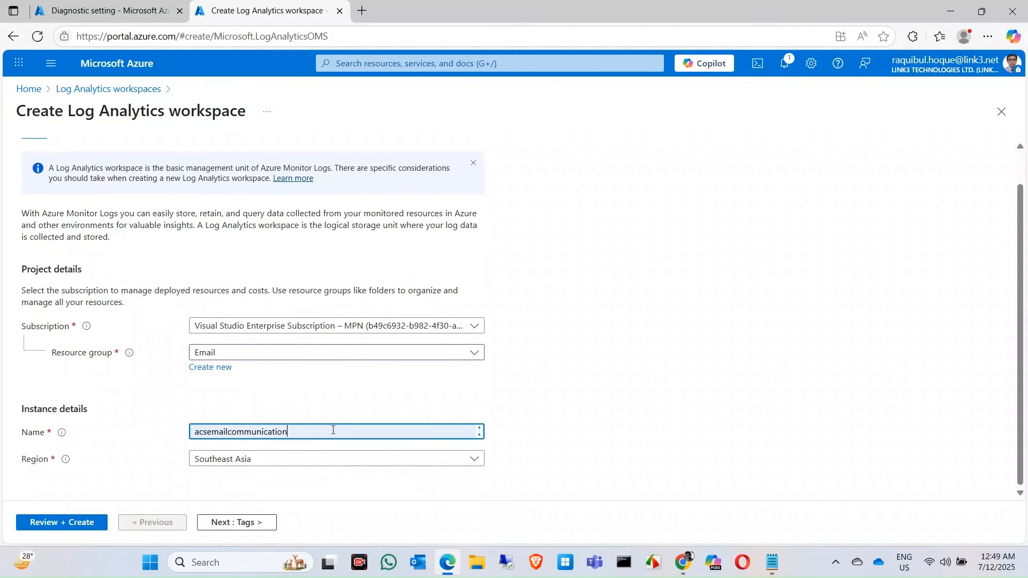
{"action": "type", "text": "log"}
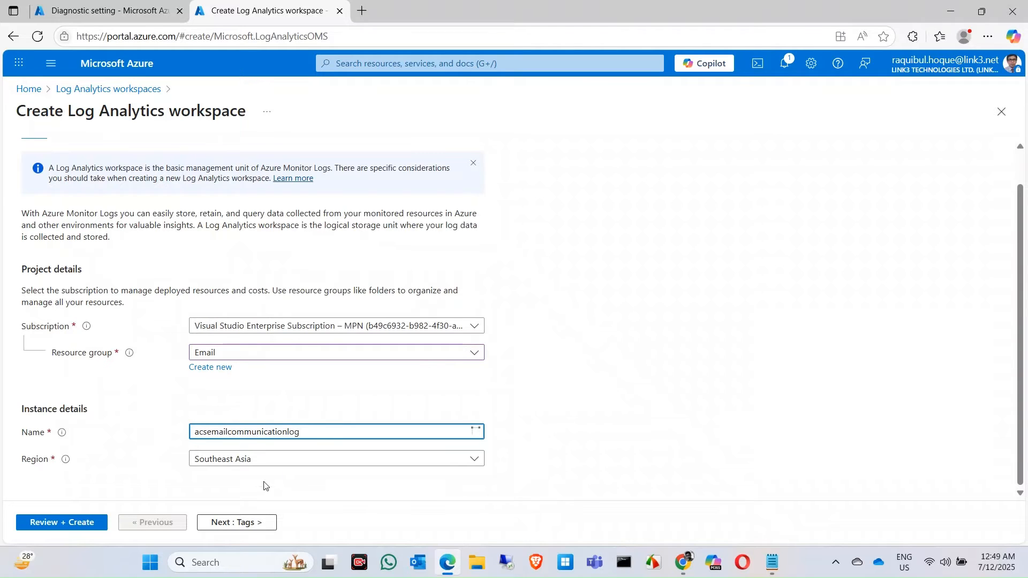
Validate and create the Log Analytics workspace, and dismiss the deployment notification
{"action": "left_click", "coordinate": [78, 523]}
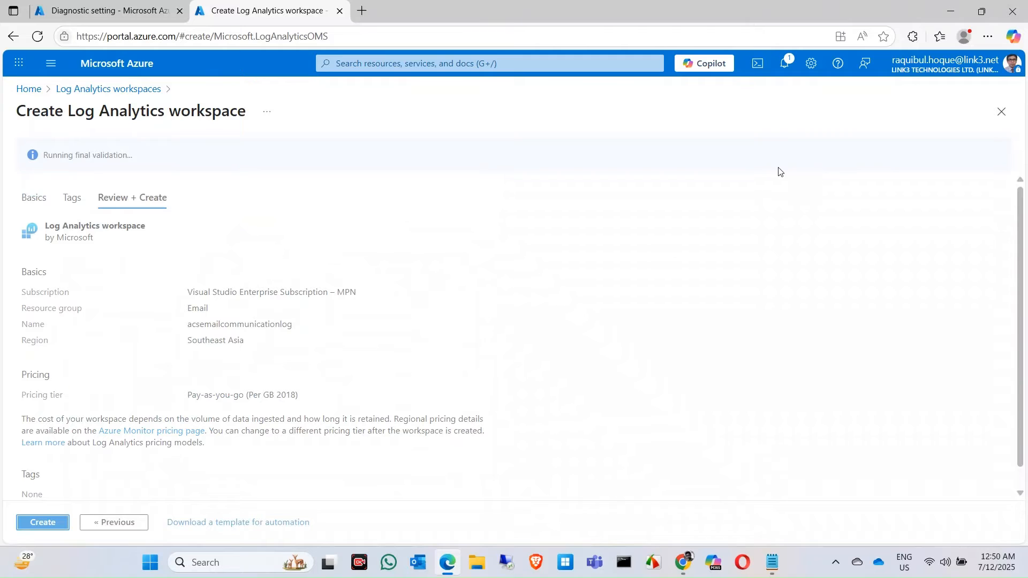
{"action": "left_click", "coordinate": [45, 526]}
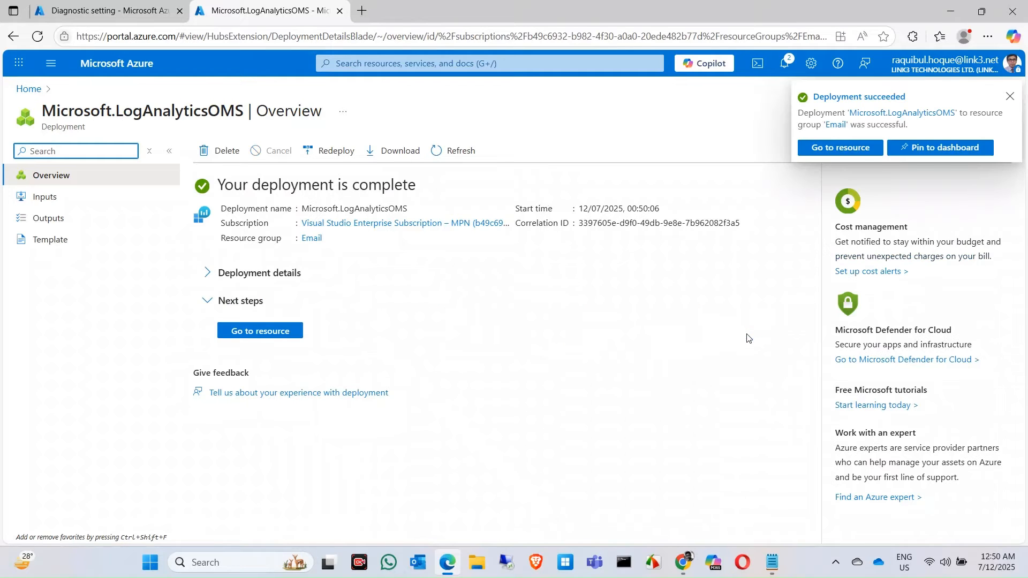
{"action": "left_click", "coordinate": [1011, 97]}
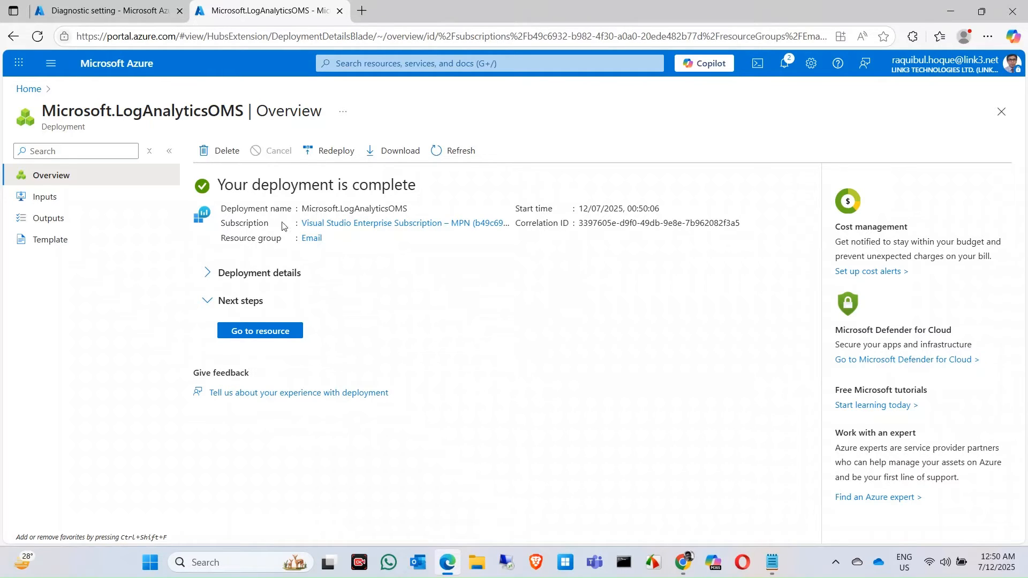
Return to the acsemailservices diagnostic setting and check the available subscriptions and Log Analytics workspaces for the new workspace
{"action": "left_click", "coordinate": [107, 11]}
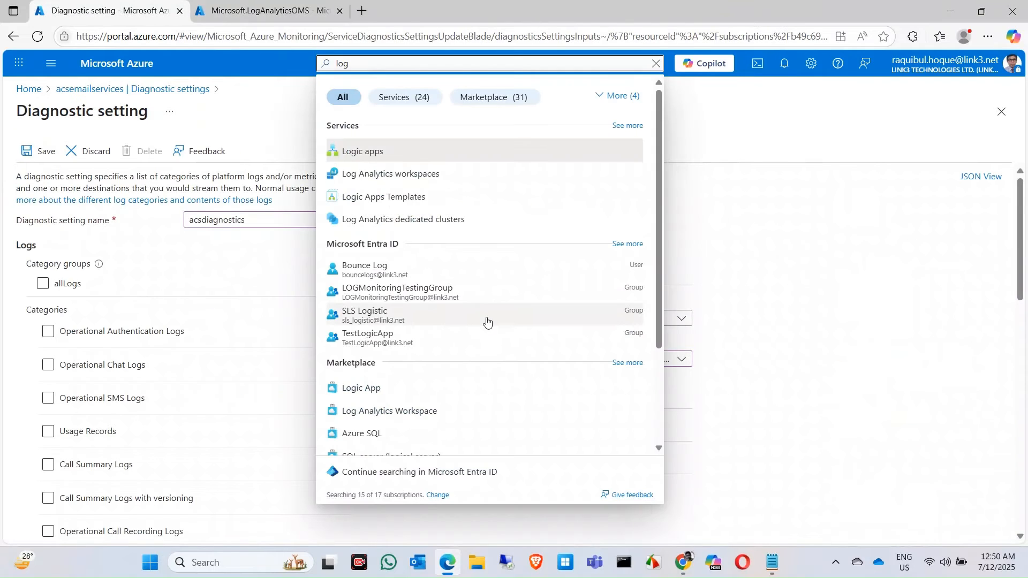
{"action": "left_click", "coordinate": [862, 302]}
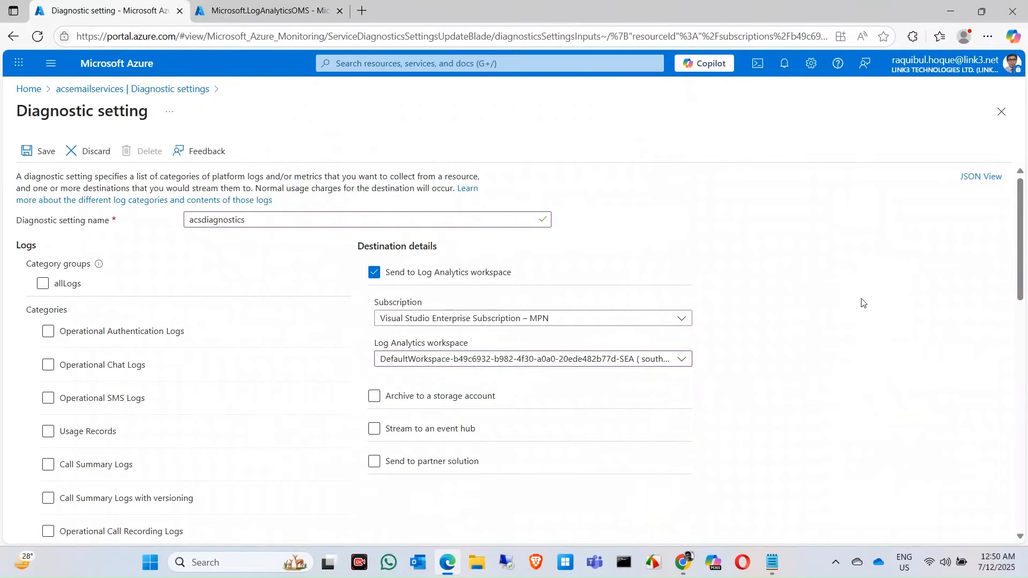
{"action": "left_click", "coordinate": [527, 323]}
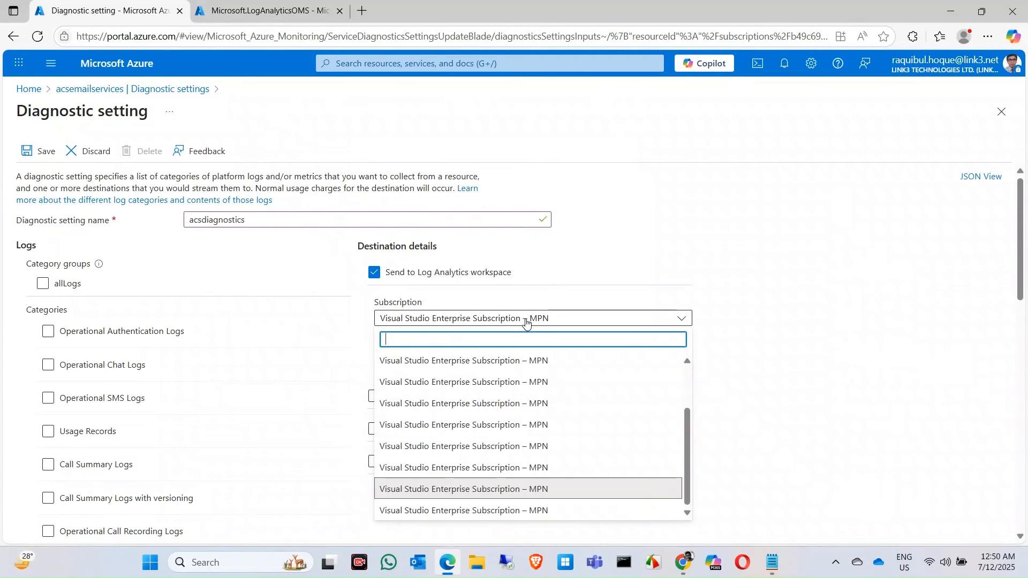
{"action": "left_click", "coordinate": [786, 356]}
{"action": "left_click", "coordinate": [663, 361]}
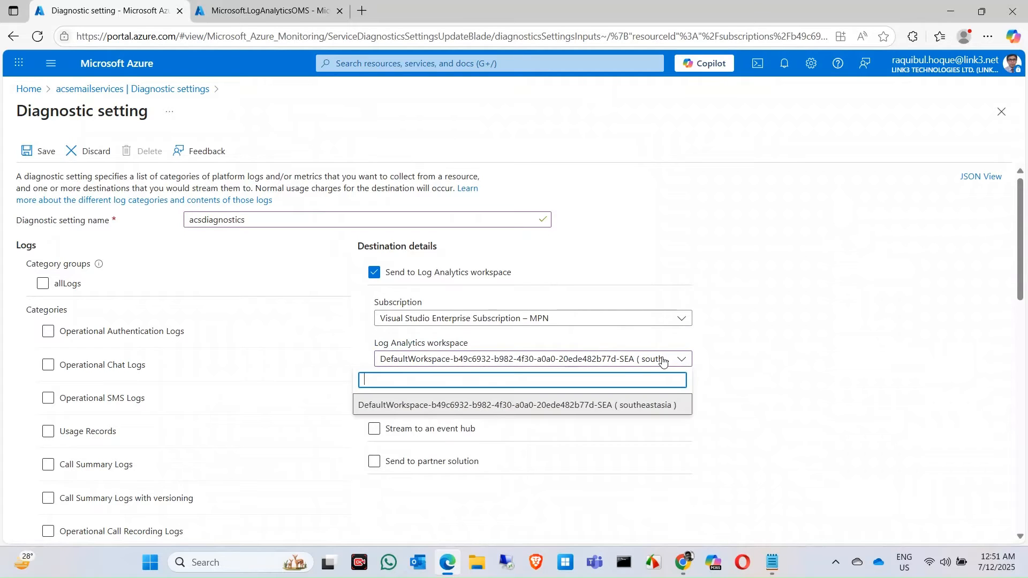
{"action": "left_click", "coordinate": [759, 376]}
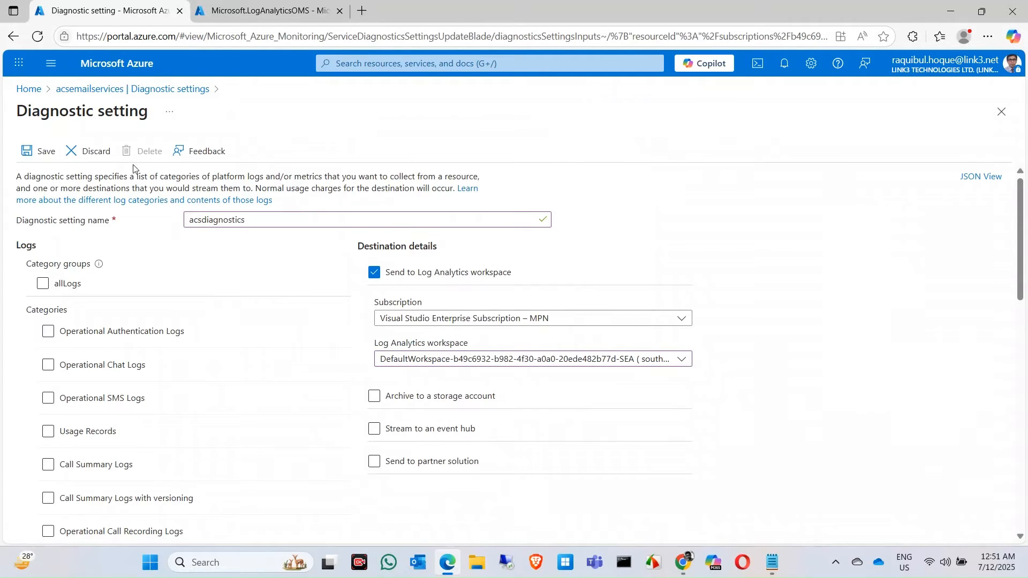
Discard the unsaved diagnostic setting changes and name the setting acsemaillog
{"action": "left_click", "coordinate": [94, 150]}
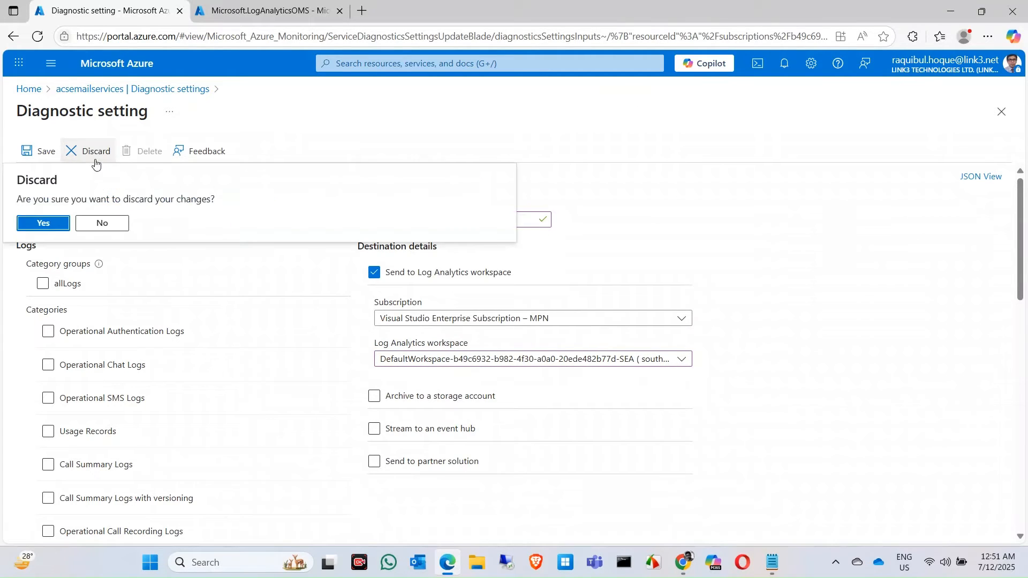
{"action": "left_click", "coordinate": [23, 230]}
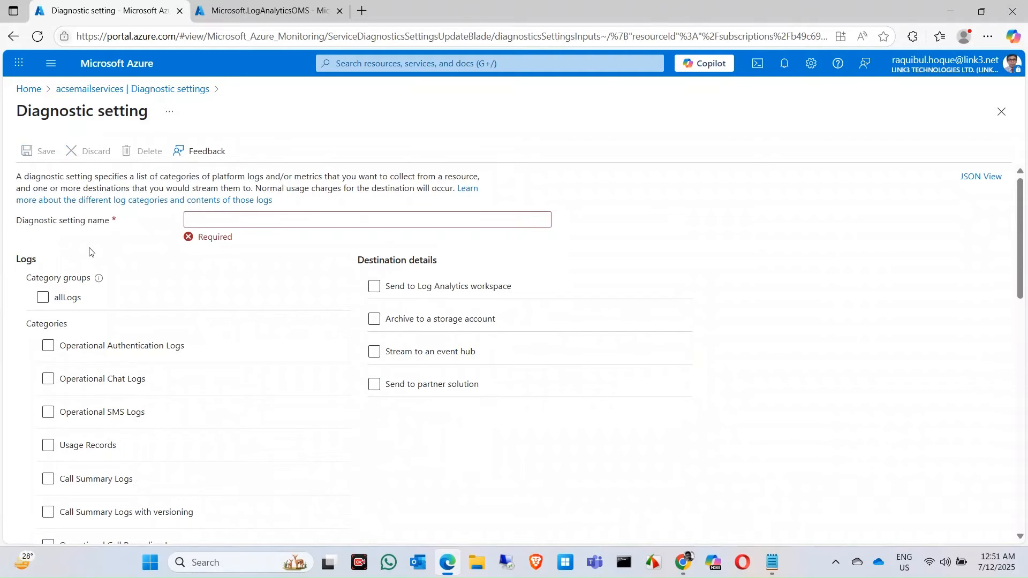
{"action": "left_click", "coordinate": [272, 226]}
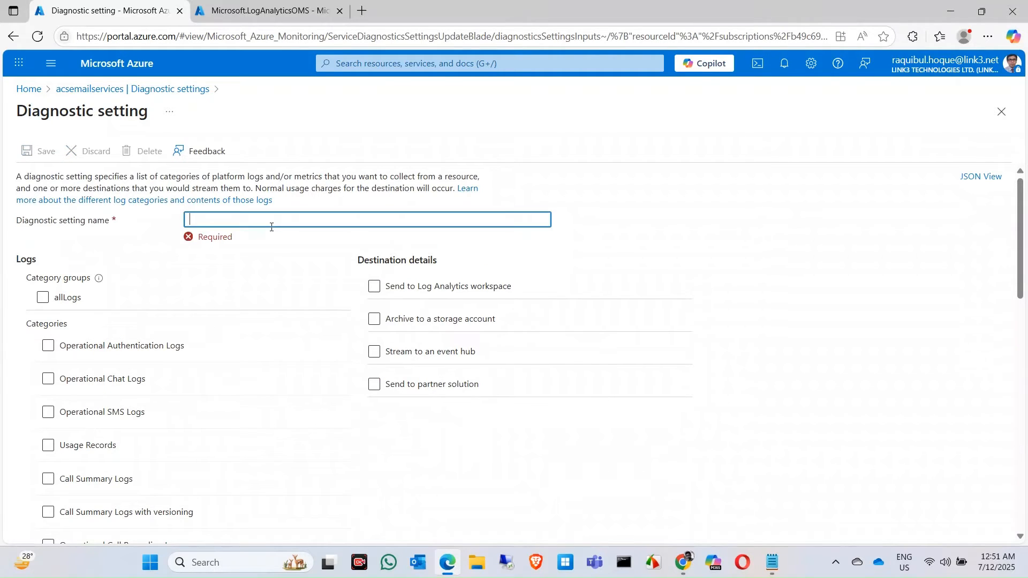
{"action": "type", "text": "acs"}
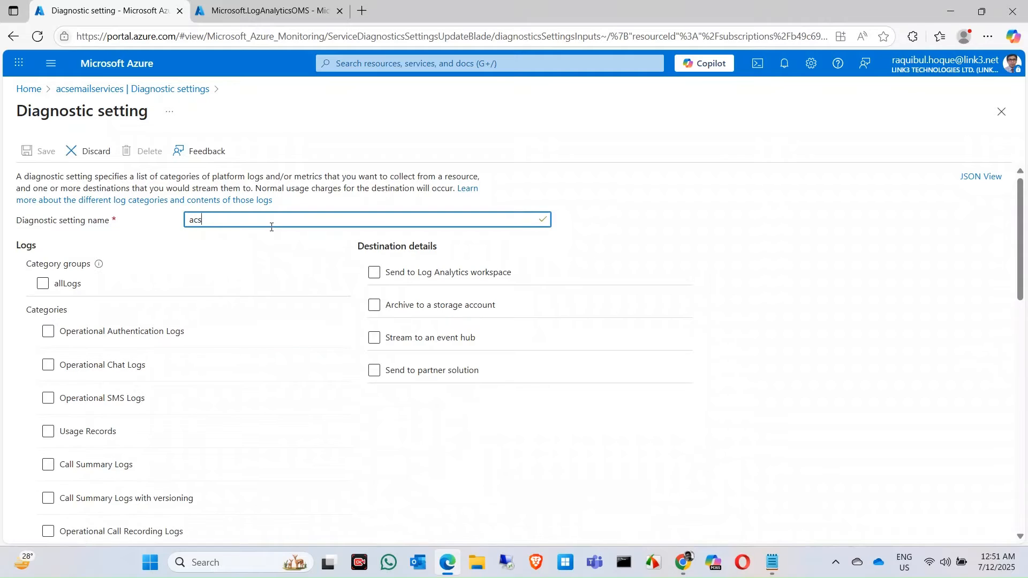
{"action": "type", "text": "emaillog"}
Select the Email Service User Engagement, Delivery Status Update and Send Mail log categories for the acsemaillog setting
{"action": "left_click", "coordinate": [48, 331]}
{"action": "scroll", "coordinate": [81, 337], "scroll_direction": "down", "scroll_amount": 2}
{"action": "scroll", "coordinate": [81, 337], "scroll_direction": "down", "scroll_amount": 7}
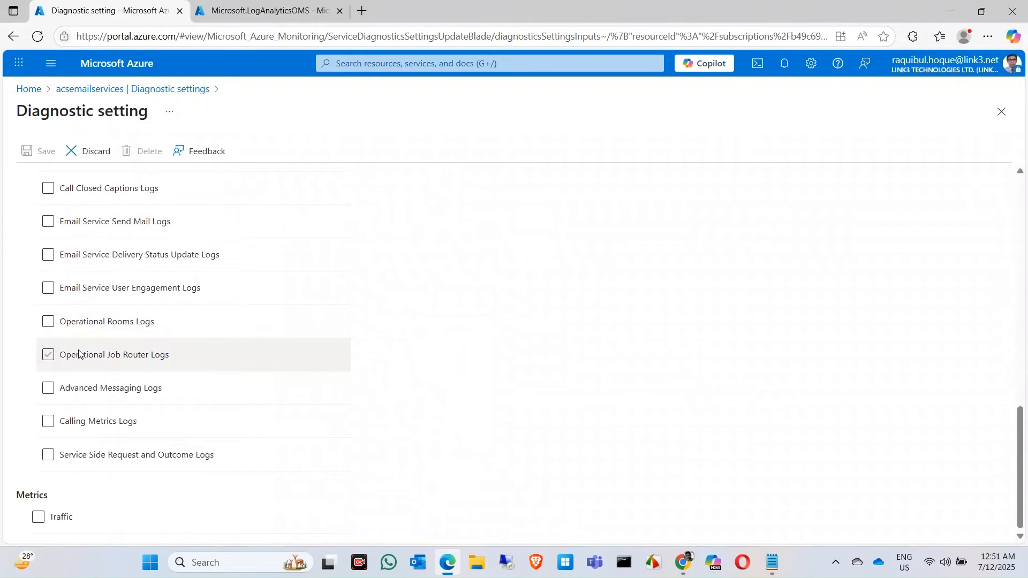
{"action": "left_click", "coordinate": [83, 292]}
{"action": "left_click", "coordinate": [62, 258]}
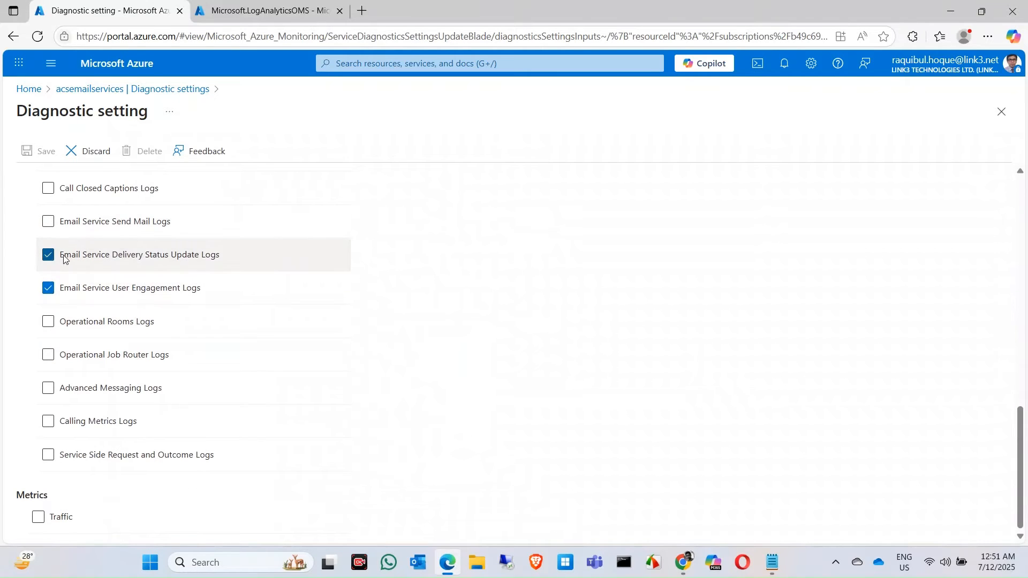
{"action": "left_click", "coordinate": [89, 227]}
{"action": "scroll", "coordinate": [556, 293], "scroll_direction": "up", "scroll_amount": 10}
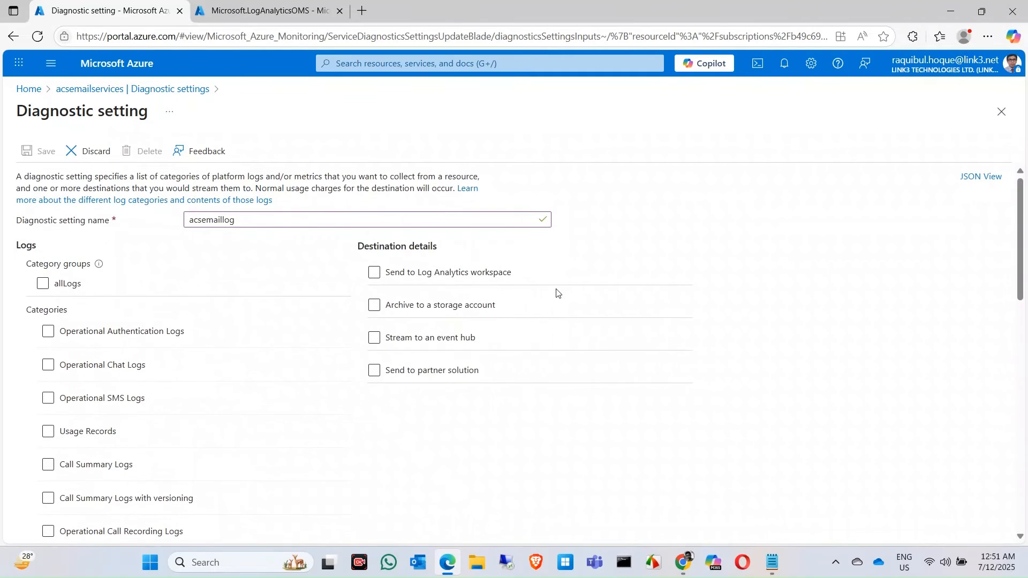
Enable sending to a Log Analytics workspace and search the workspace choices for "acs"
{"action": "left_click", "coordinate": [477, 276]}
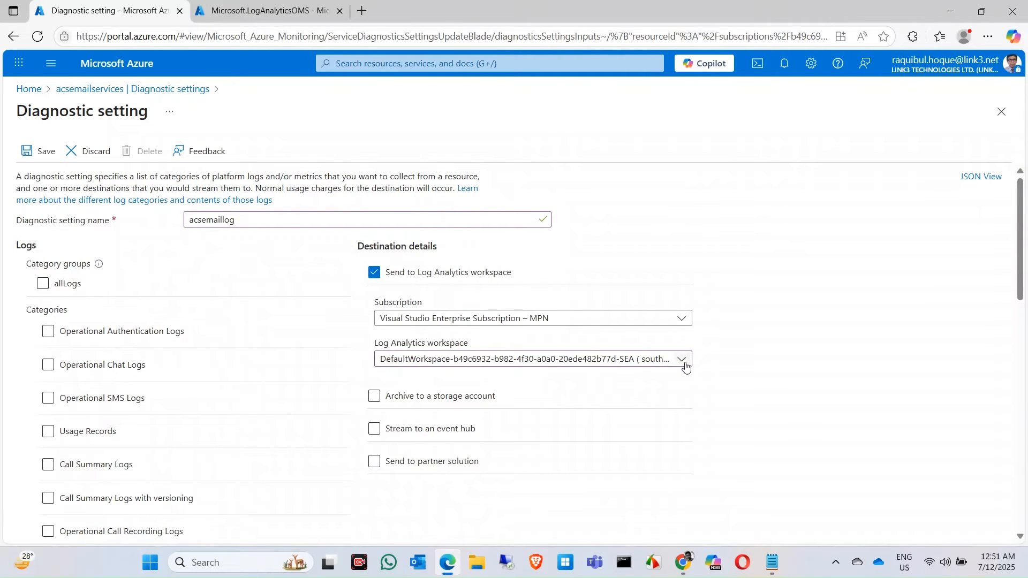
{"action": "left_click", "coordinate": [681, 364]}
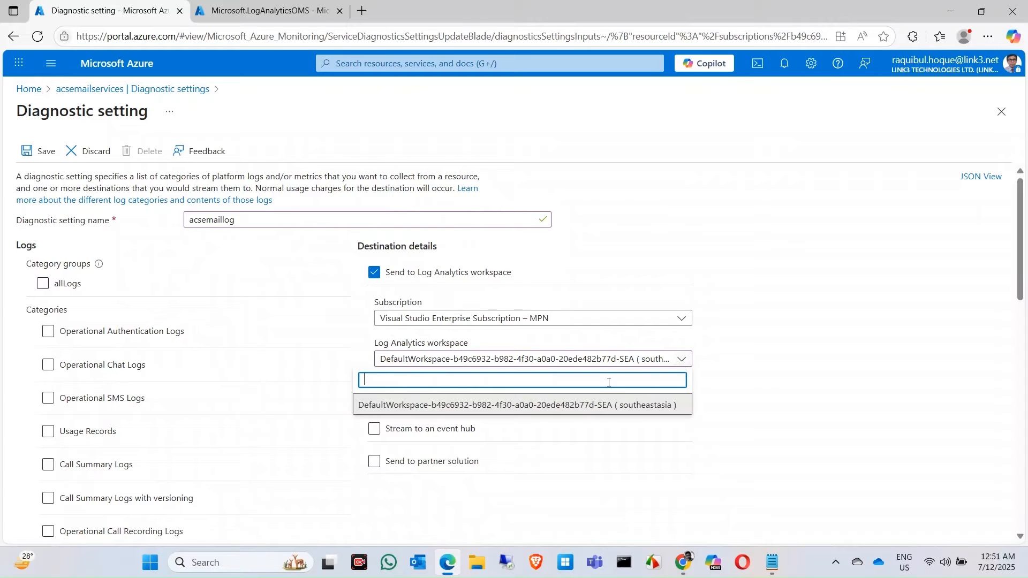
{"action": "type", "text": "acs"}
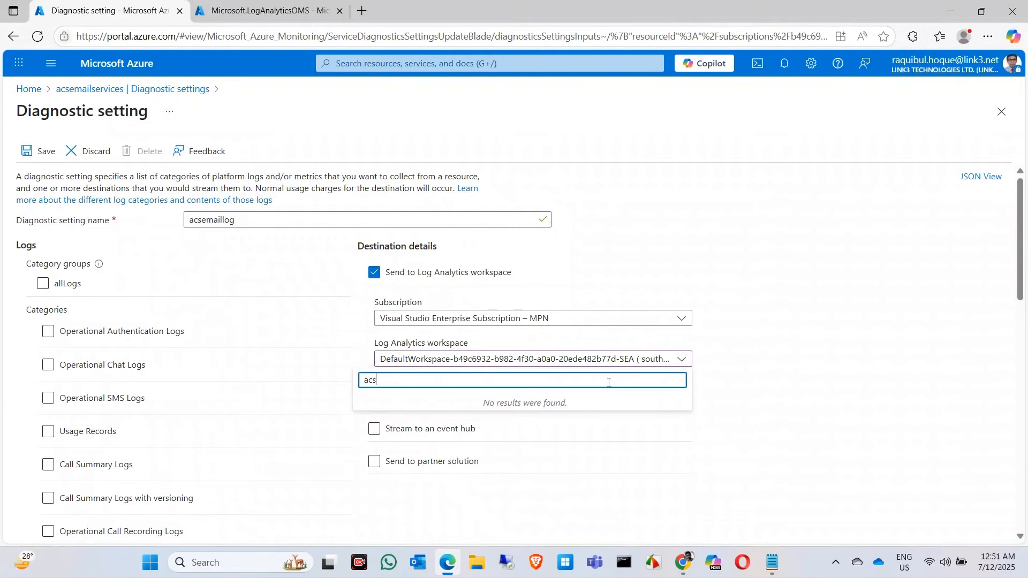
{"action": "key", "text": "BackSpace"}
{"action": "key", "text": "BackSpace"}
{"action": "key", "text": "BackSpace"}
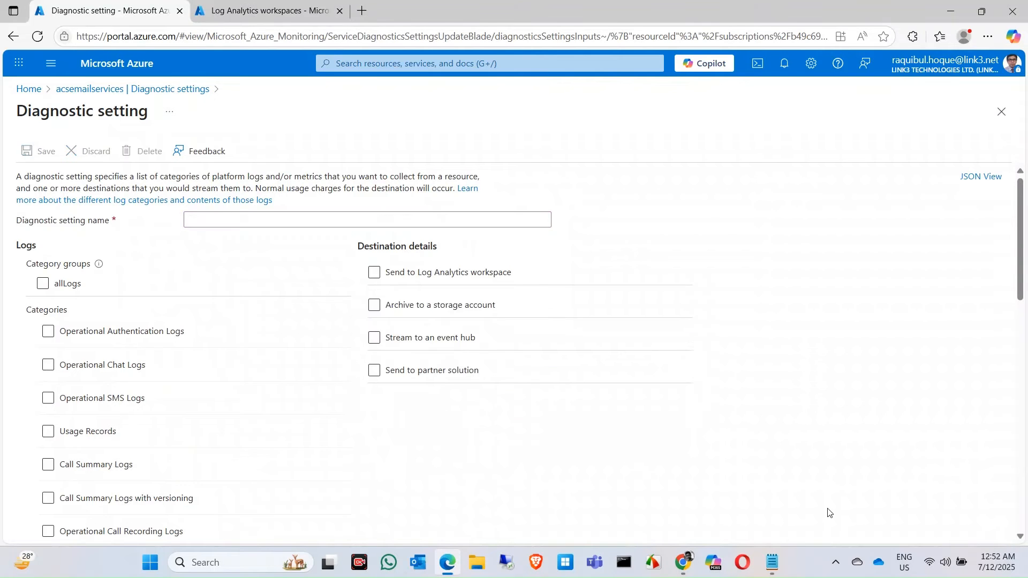
Enable the Email Service User Engagement, Send Mail and Delivery Status Update log categories in the blank diagnostic setting
{"action": "scroll", "coordinate": [120, 411], "scroll_direction": "down", "scroll_amount": 7}
{"action": "scroll", "coordinate": [120, 411], "scroll_direction": "down", "scroll_amount": 4}
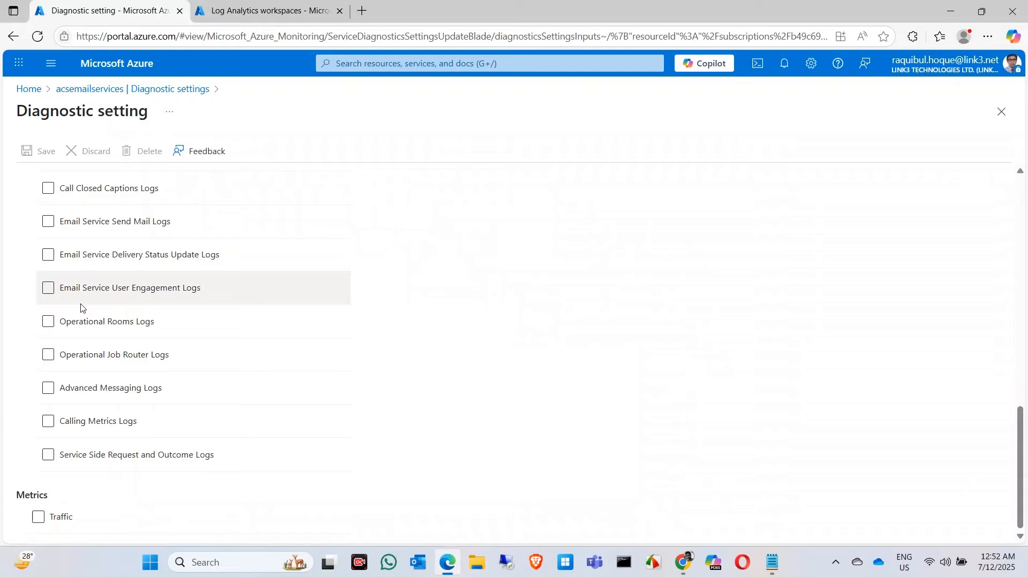
{"action": "left_click", "coordinate": [48, 288]}
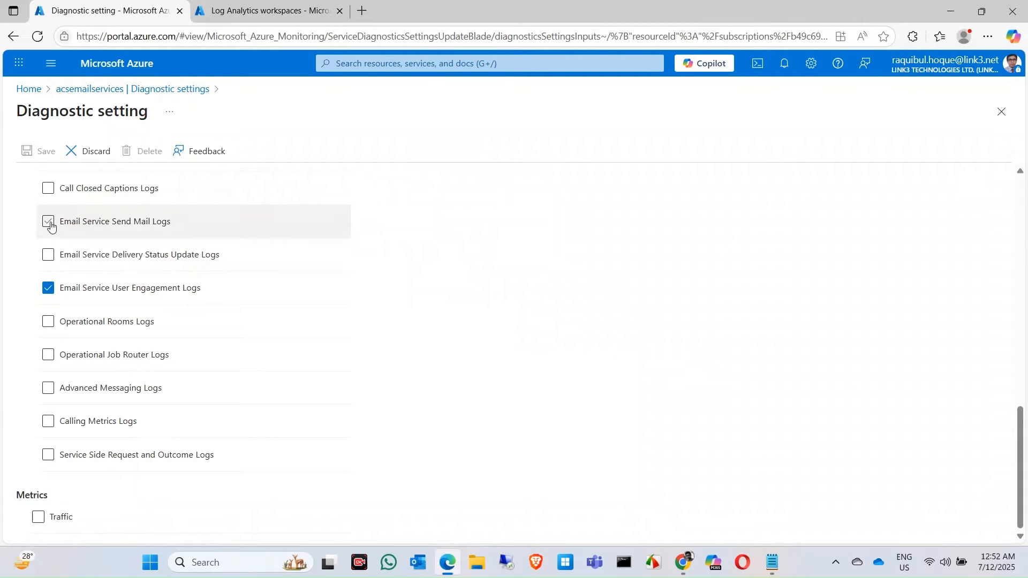
{"action": "left_click", "coordinate": [47, 222]}
{"action": "left_click", "coordinate": [48, 256]}
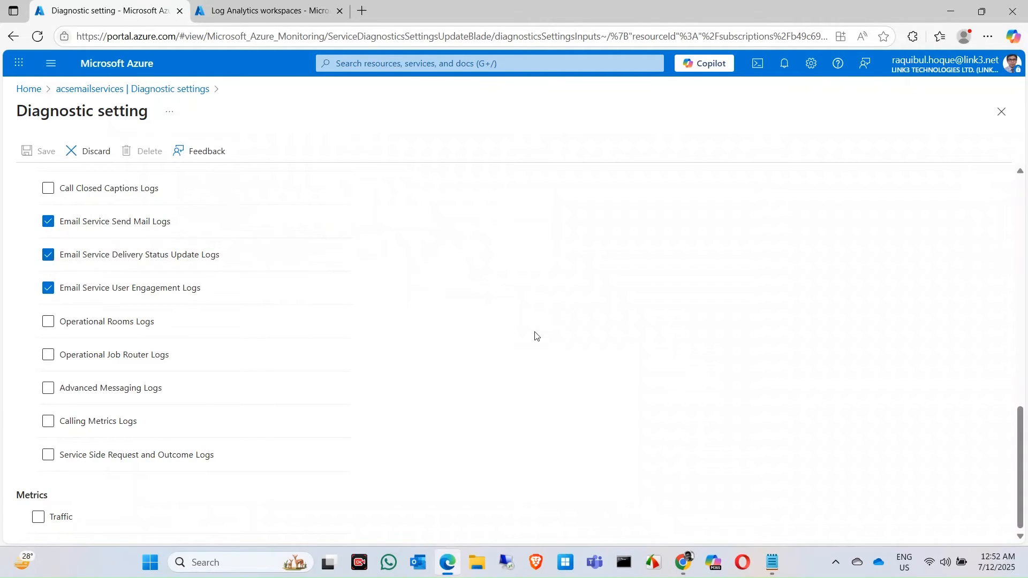
Enable sending to a Log Analytics workspace and choose acsemailcommunicationlog (southeastasia) as the destination
{"action": "scroll", "coordinate": [535, 335], "scroll_direction": "up", "scroll_amount": 12}
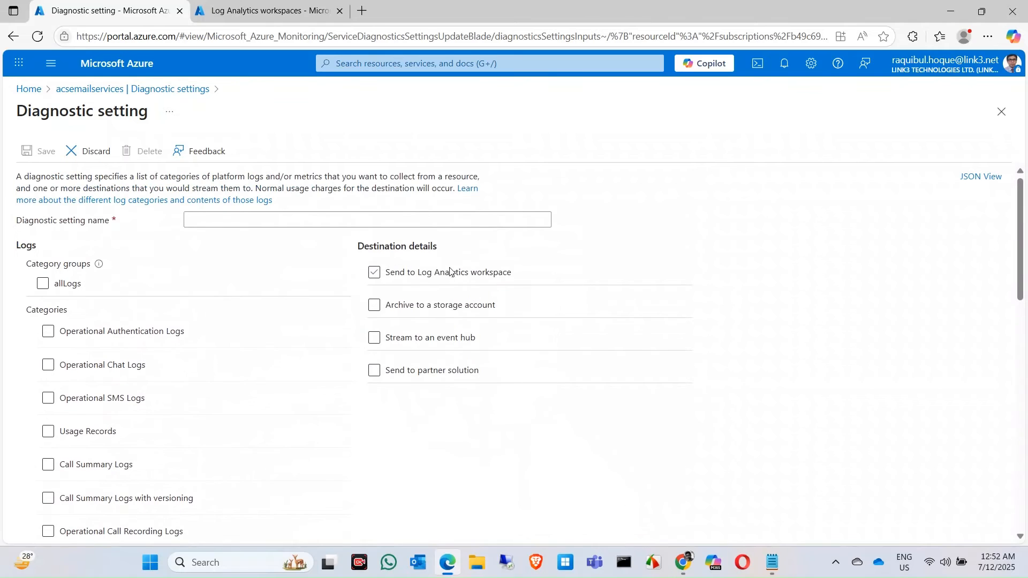
{"action": "left_click", "coordinate": [453, 273]}
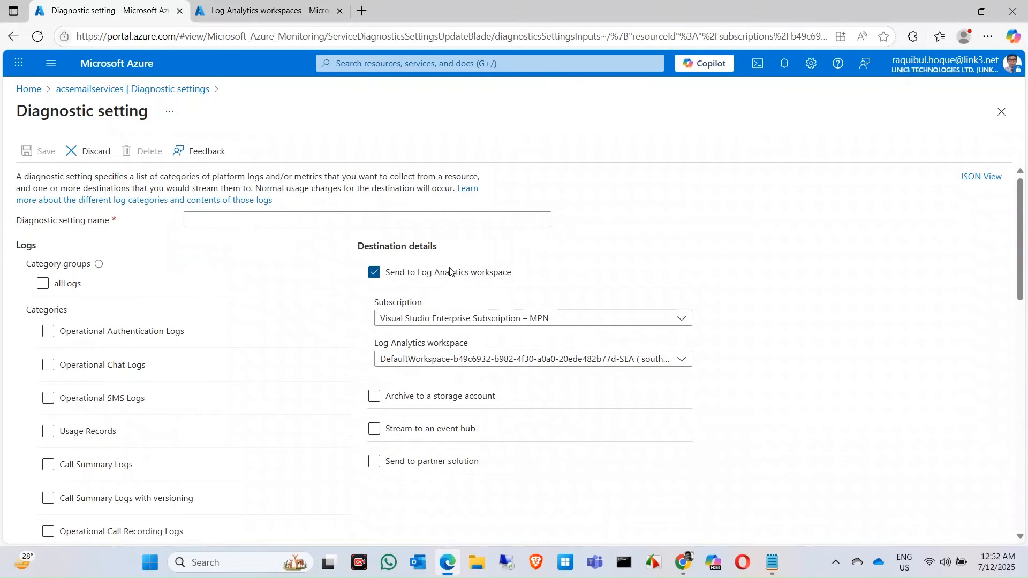
{"action": "left_click", "coordinate": [679, 360]}
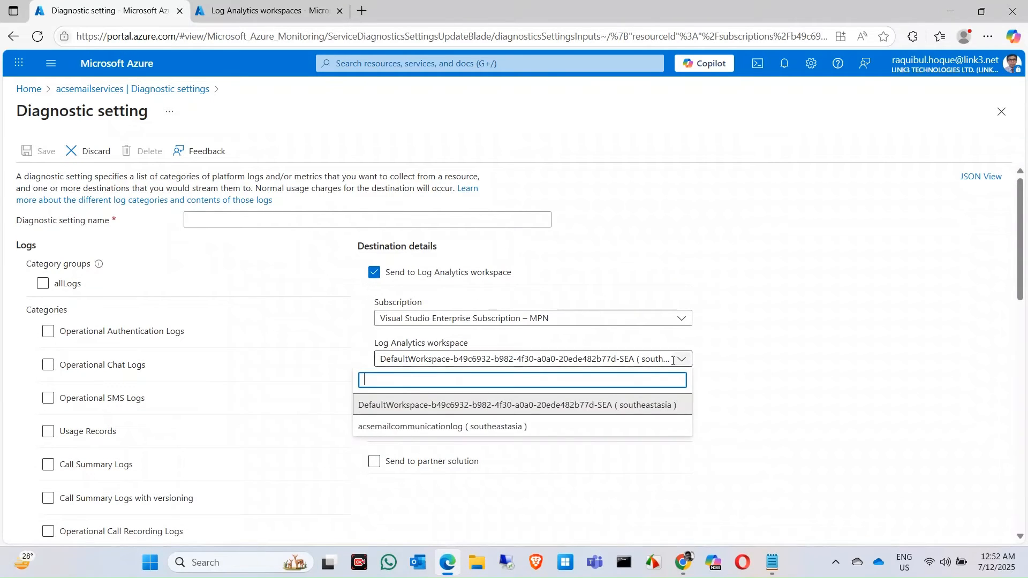
{"action": "left_click", "coordinate": [406, 433]}
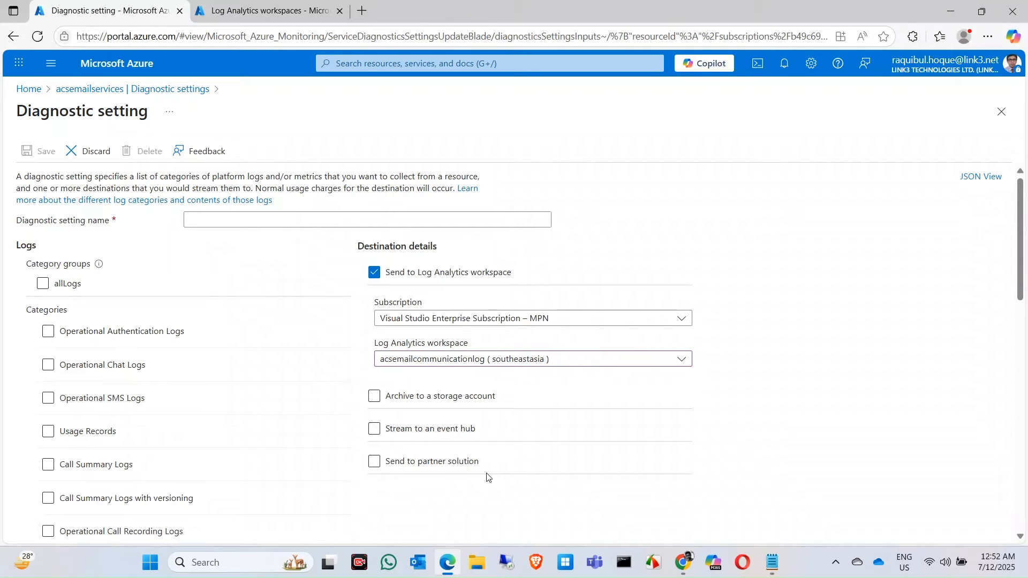
Name the diagnostic setting acsemaillog, save it and dismiss the notification
{"action": "left_click", "coordinate": [270, 225]}
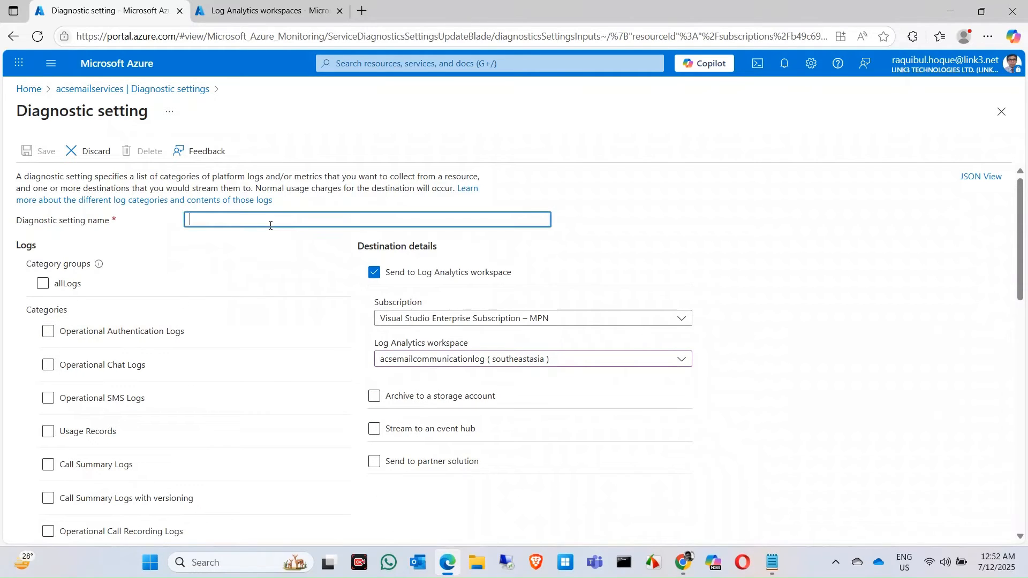
{"action": "type", "text": "acsemaillog"}
{"action": "left_click", "coordinate": [36, 151]}
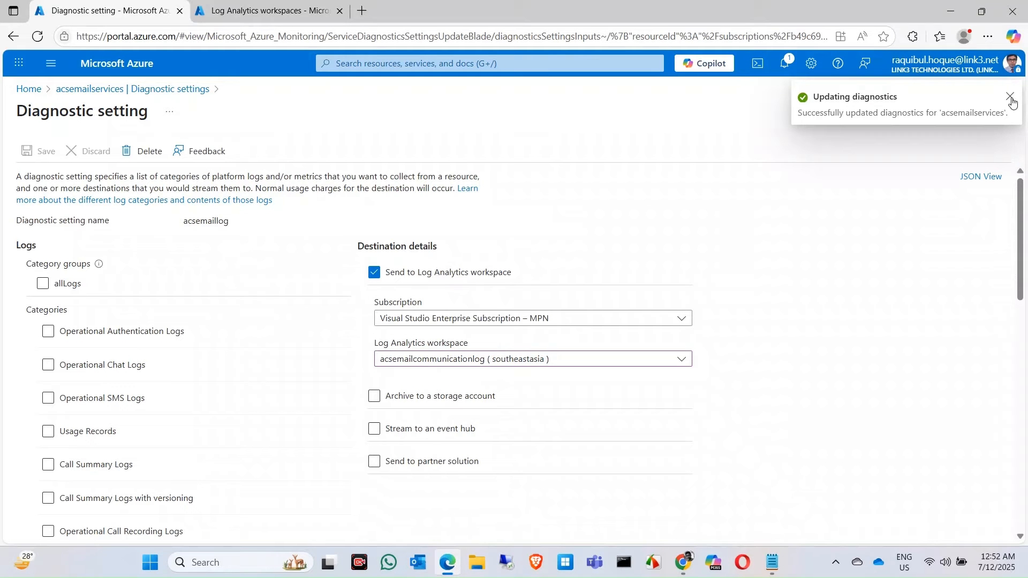
{"action": "left_click", "coordinate": [1010, 98]}
Return to the acsemailservices diagnostic settings list and check the entry for acsemaillog
{"action": "left_click", "coordinate": [105, 89]}
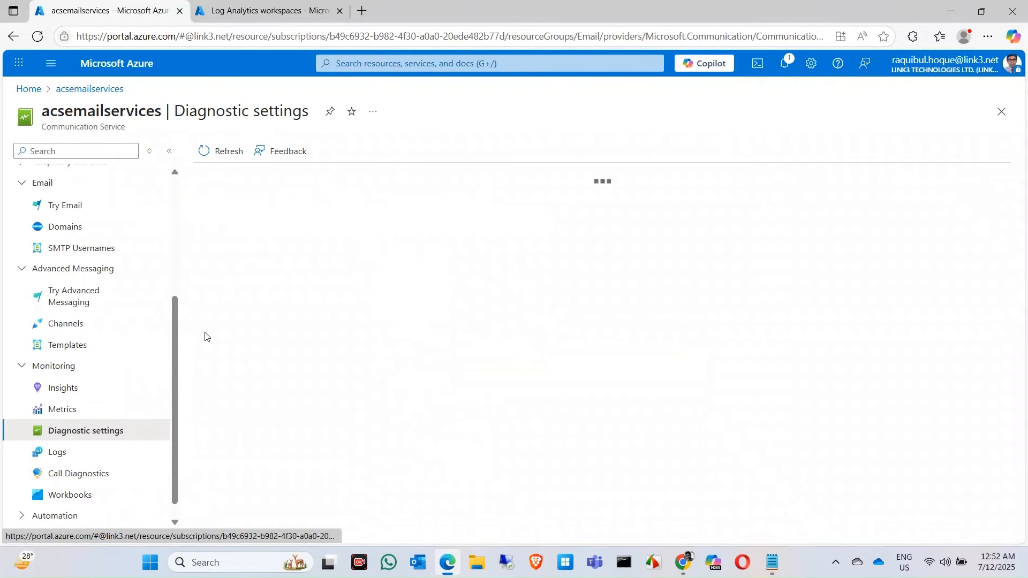
{"action": "left_click", "coordinate": [63, 388]}
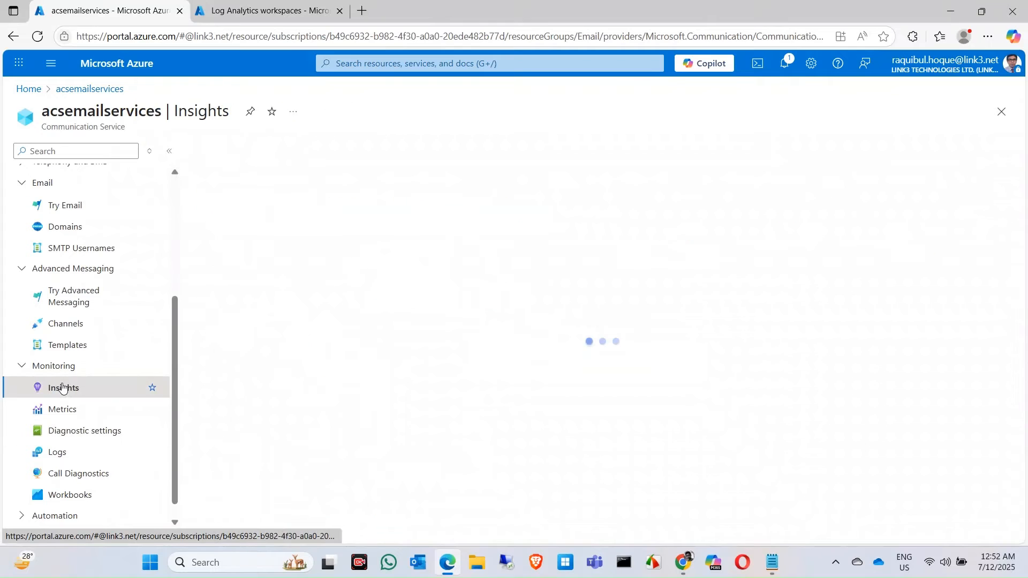
{"action": "left_click", "coordinate": [71, 429]}
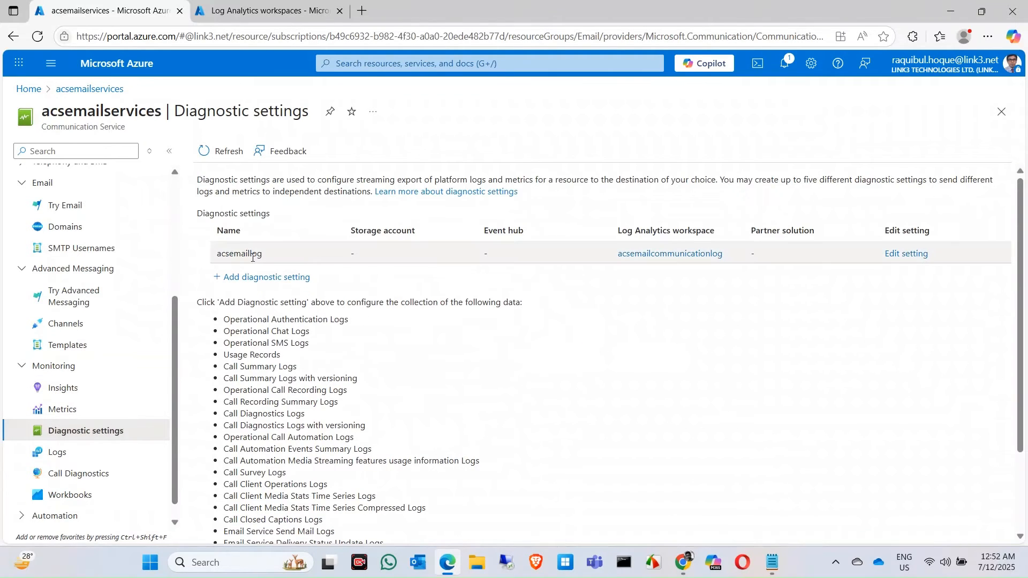
Examine the Email Overview in the acsemailservices Insights for delivered, failed and suppressed emails
{"action": "left_click", "coordinate": [67, 388]}
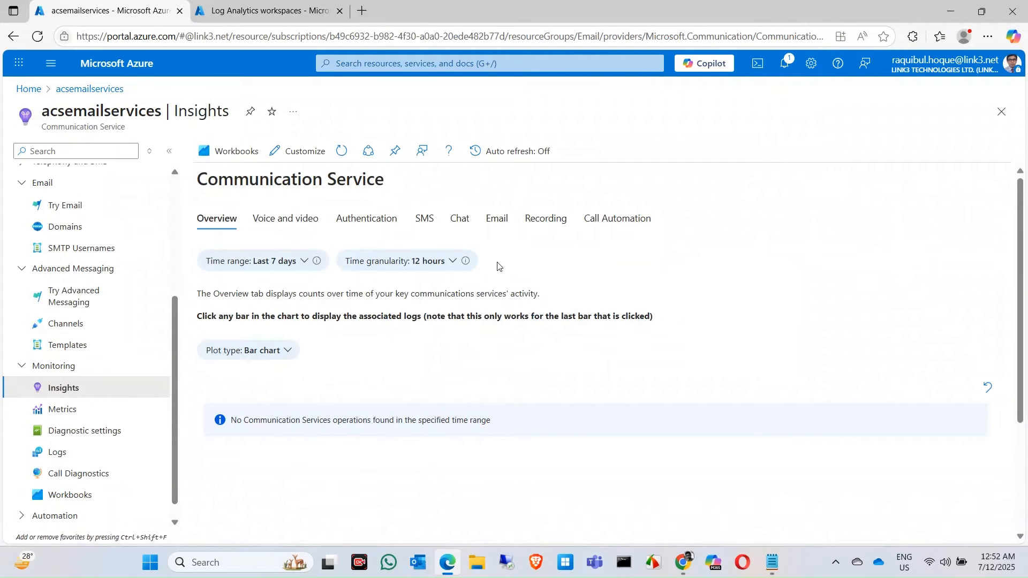
{"action": "left_click", "coordinate": [505, 227]}
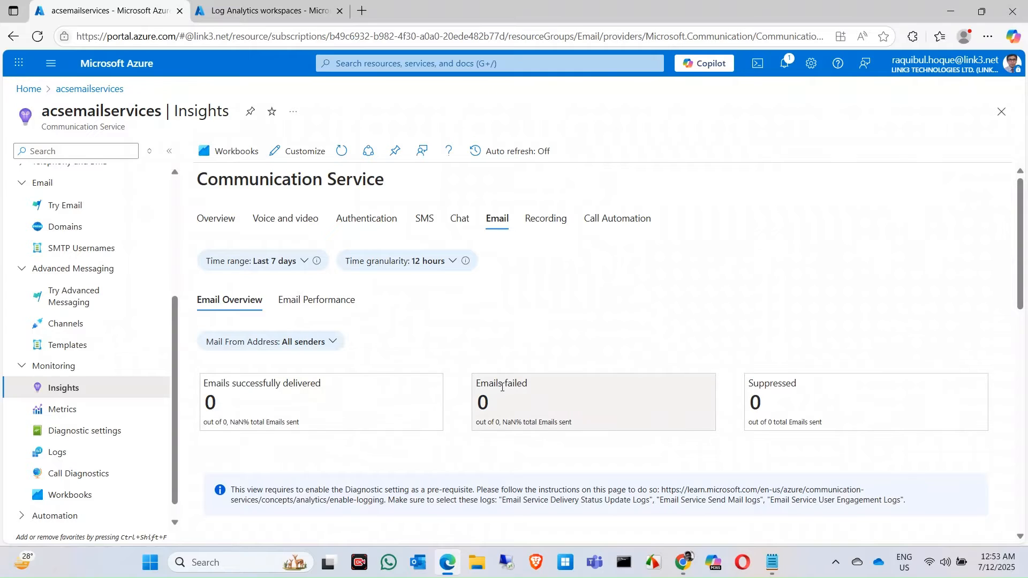
{"action": "scroll", "coordinate": [502, 387], "scroll_direction": "down", "scroll_amount": 1}
{"action": "scroll", "coordinate": [503, 387], "scroll_direction": "down", "scroll_amount": 1}
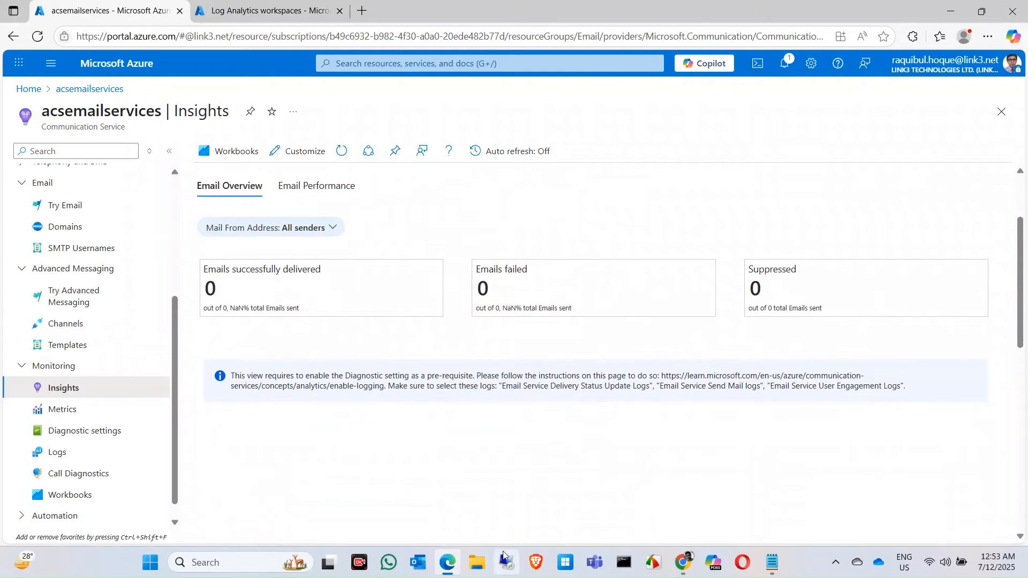
{"action": "scroll", "coordinate": [494, 385], "scroll_direction": "up", "scroll_amount": 2}
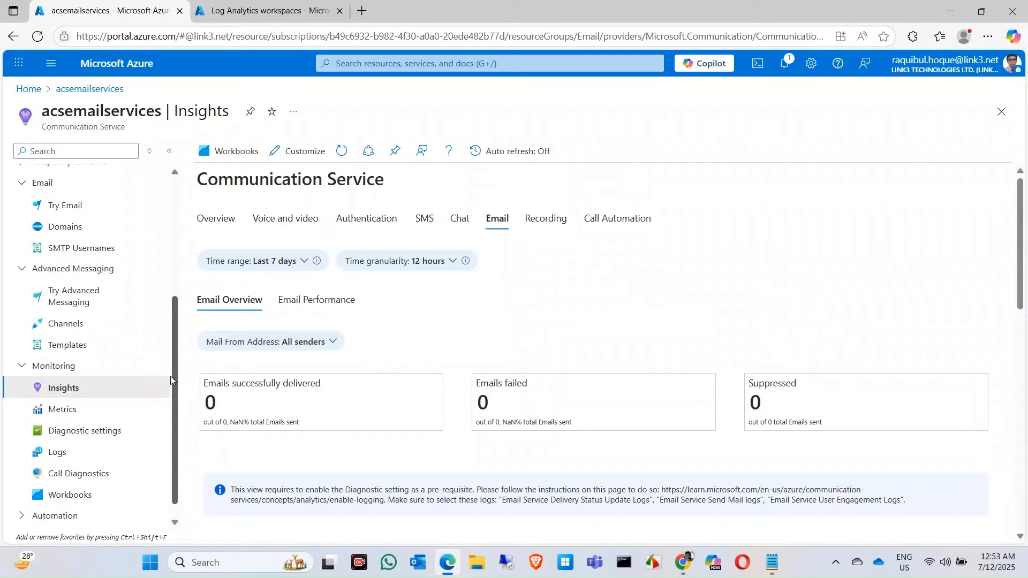
Open the acsemailservices Logs page, switch to the acsemailcommunicationlog workspace and review its overview
{"action": "left_click_drag", "start_coordinate": [175, 385], "coordinate": [175, 408]}
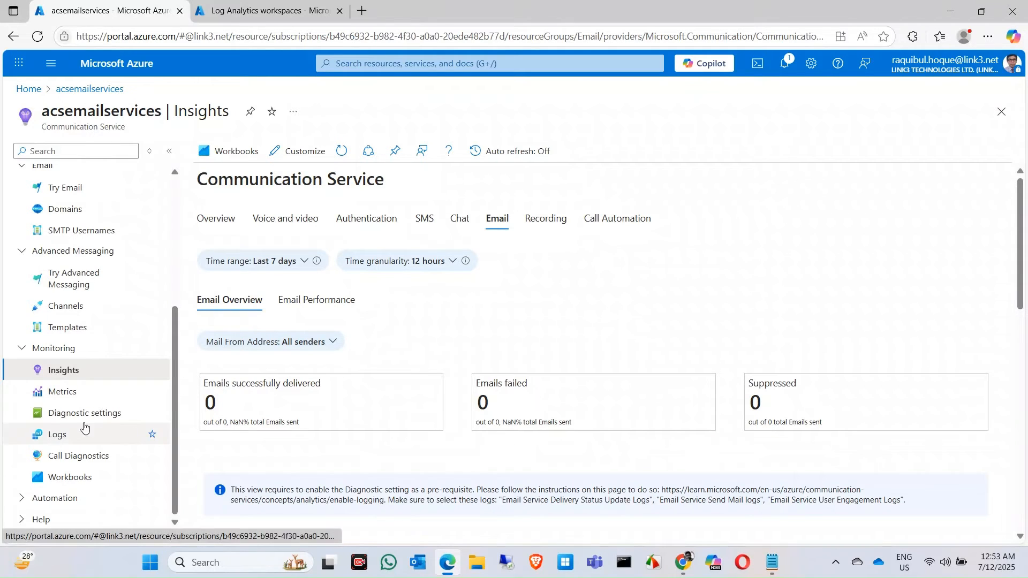
{"action": "left_click", "coordinate": [66, 438]}
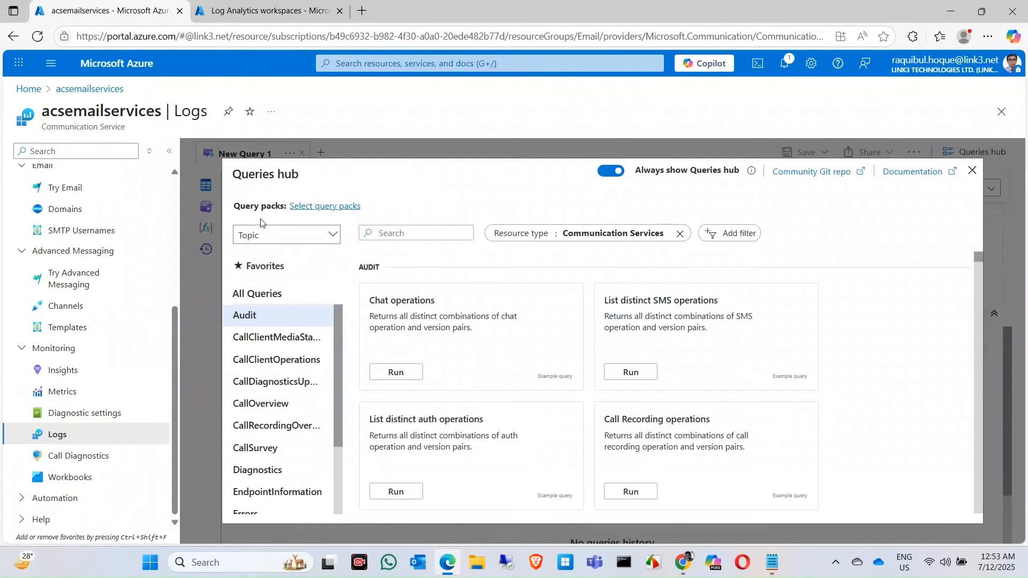
{"action": "left_click", "coordinate": [262, 10]}
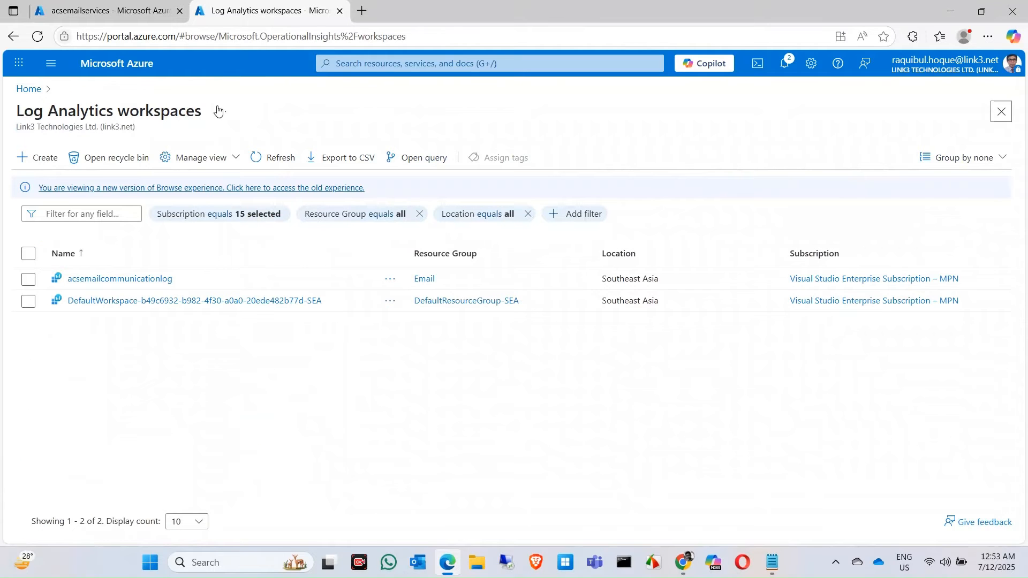
{"action": "left_click", "coordinate": [147, 279]}
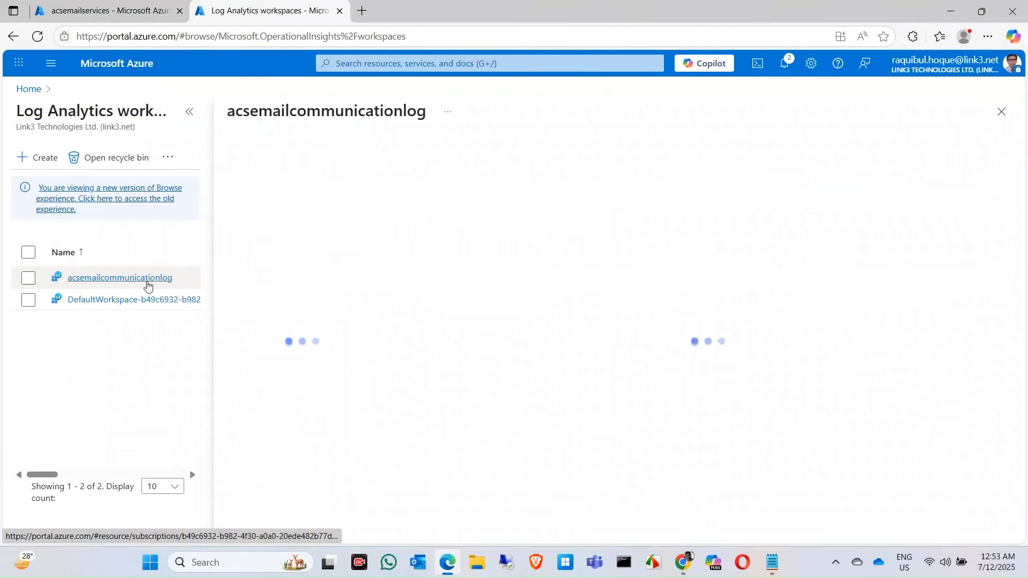
{"action": "left_click", "coordinate": [188, 111]}
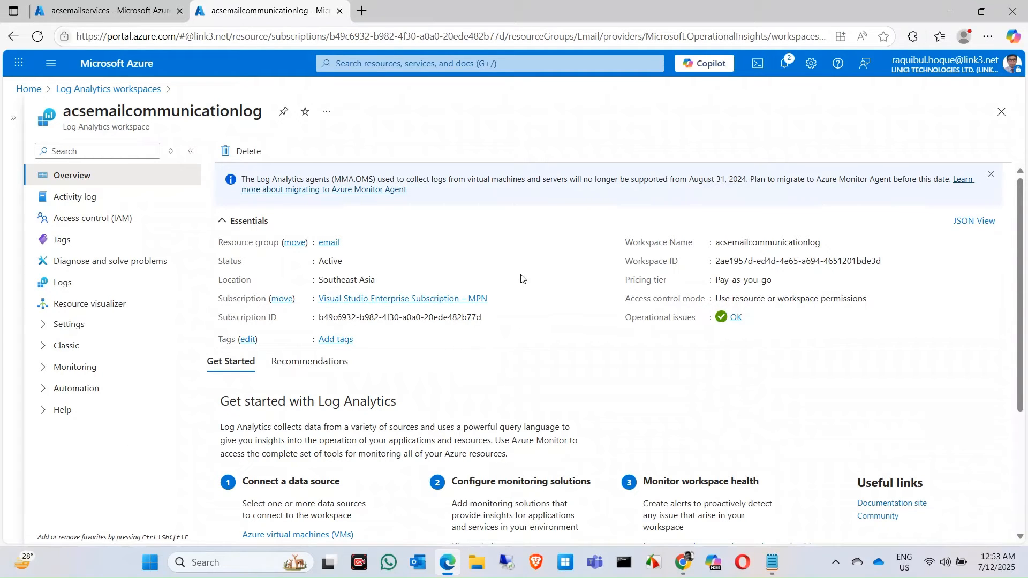
{"action": "scroll", "coordinate": [508, 411], "scroll_direction": "down", "scroll_amount": 2}
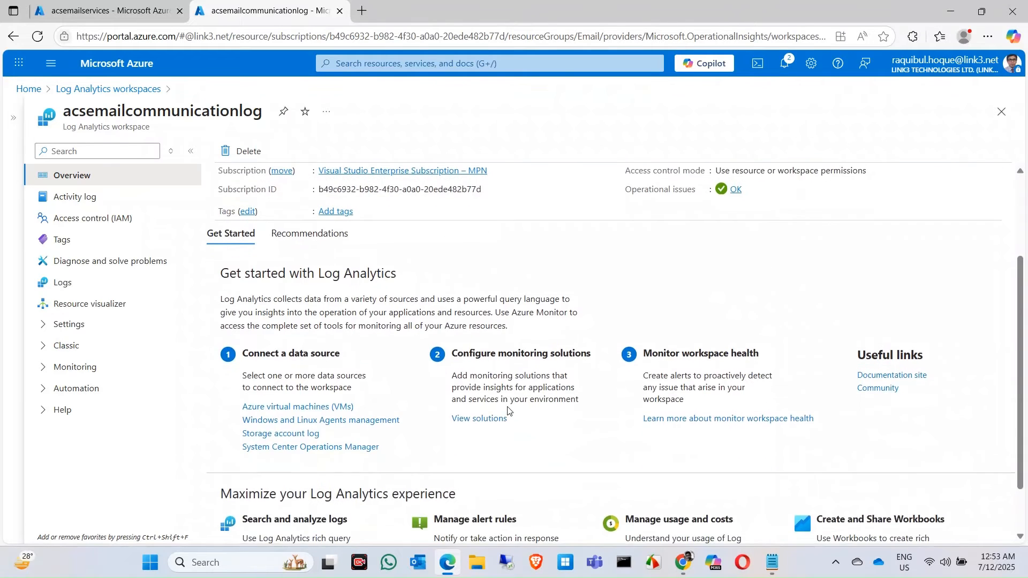
{"action": "scroll", "coordinate": [508, 411], "scroll_direction": "down", "scroll_amount": 1}
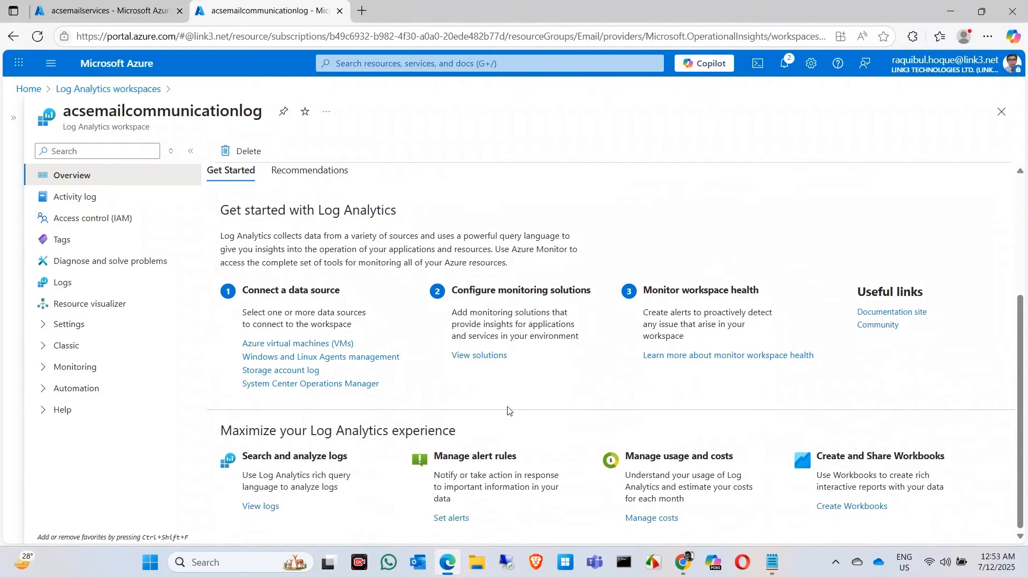
{"action": "scroll", "coordinate": [508, 410], "scroll_direction": "up", "scroll_amount": 3}
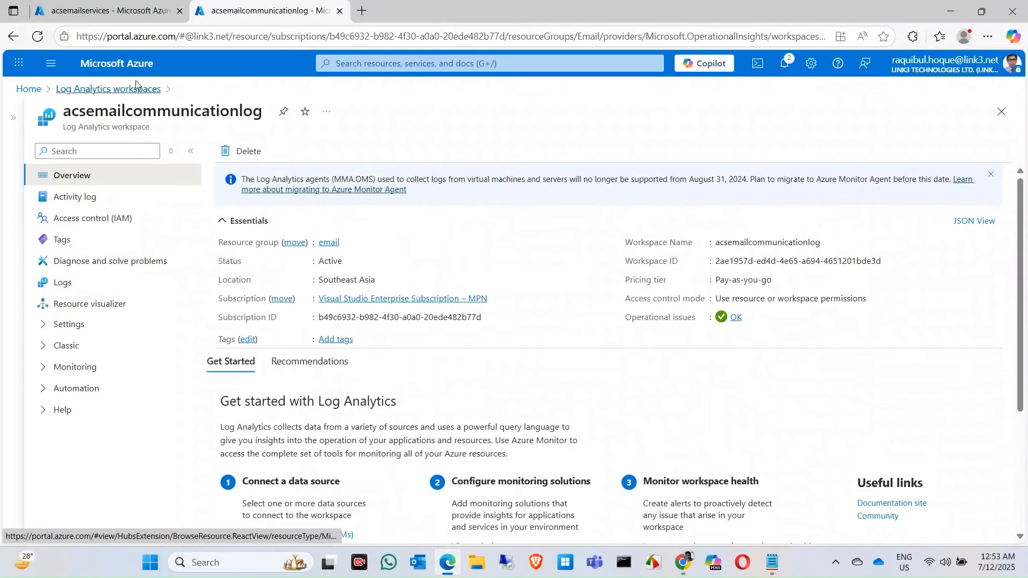
Go back to the acsemailservices logs and browse the example queries and categories in the Queries hub
{"action": "left_click", "coordinate": [110, 11]}
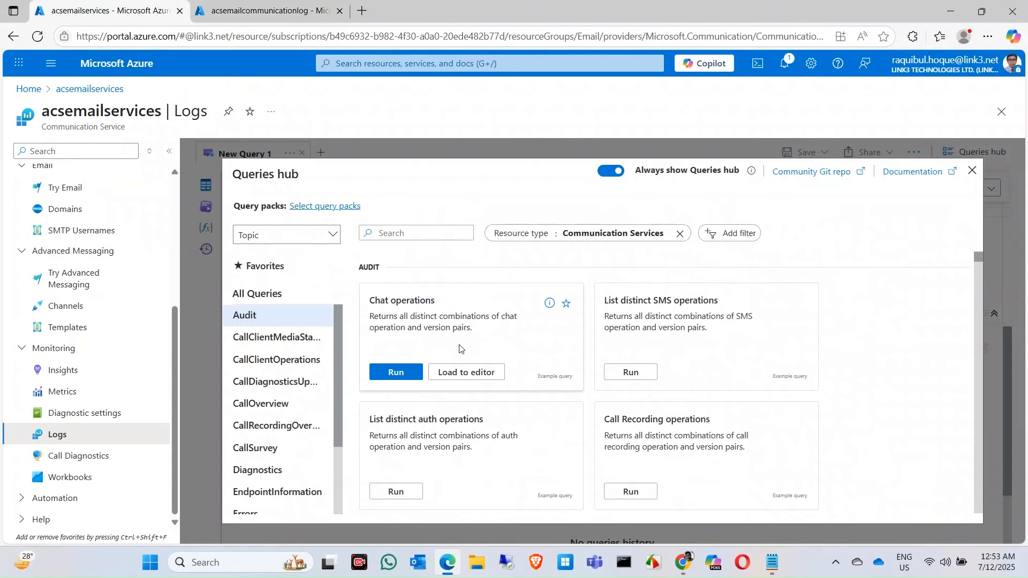
{"action": "mouse_move", "coordinate": [675, 410]}
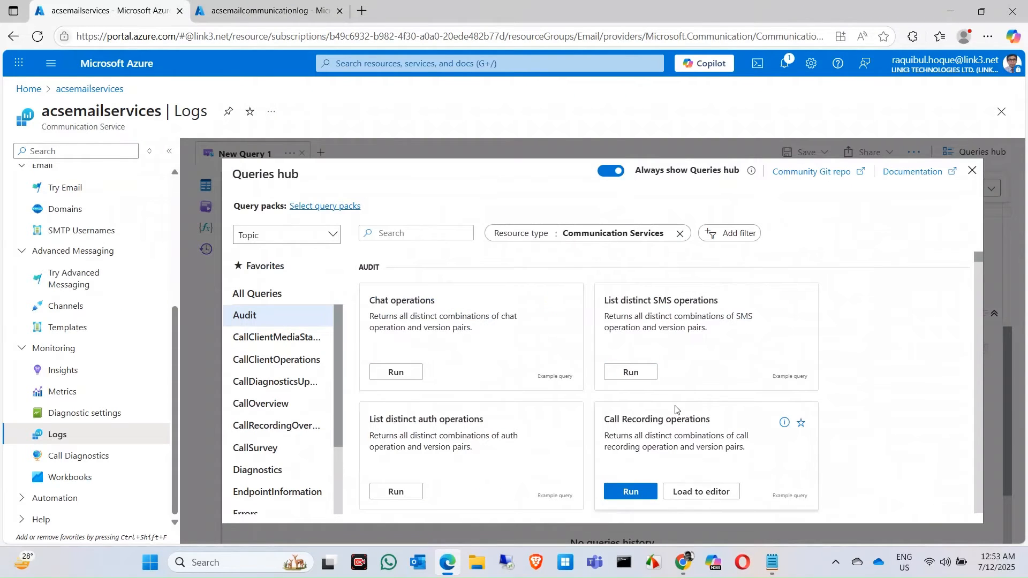
{"action": "scroll", "coordinate": [676, 410], "scroll_direction": "down", "scroll_amount": 3}
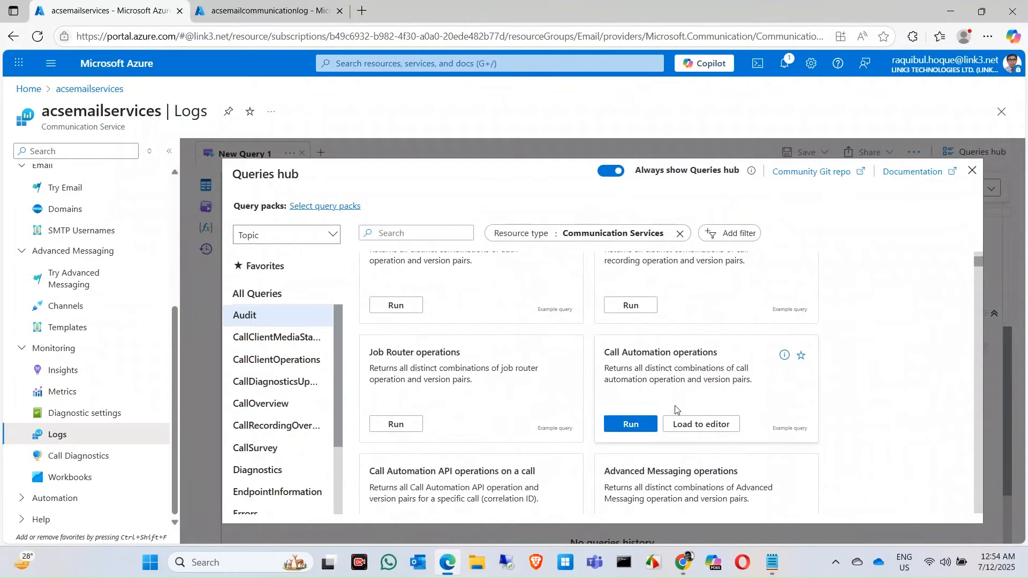
{"action": "scroll", "coordinate": [302, 438], "scroll_direction": "down", "scroll_amount": 2}
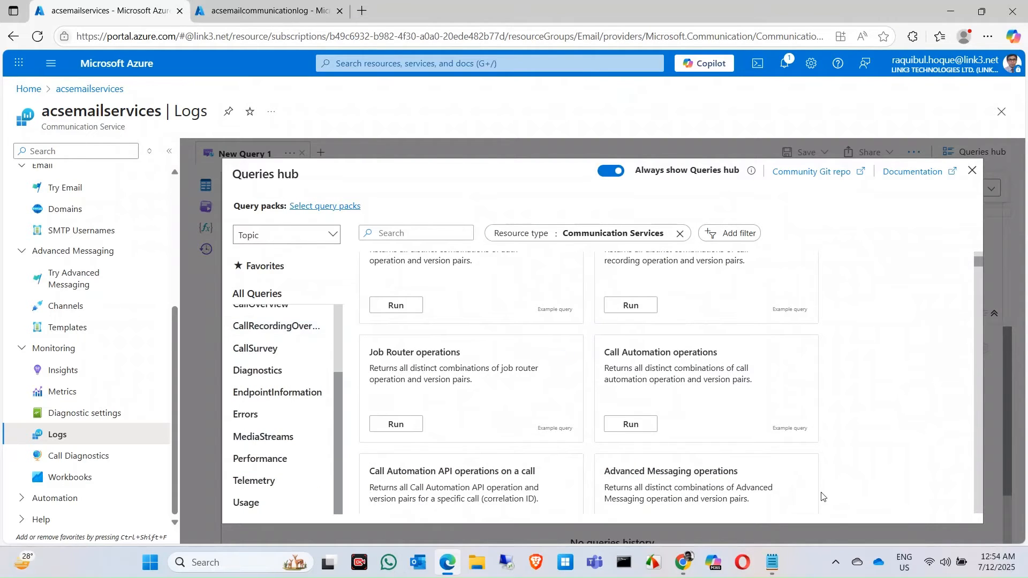
Switch to the Notepad notes, enlarge them to view the prepared email log queries, and return to the portal
{"action": "left_click", "coordinate": [773, 564]}
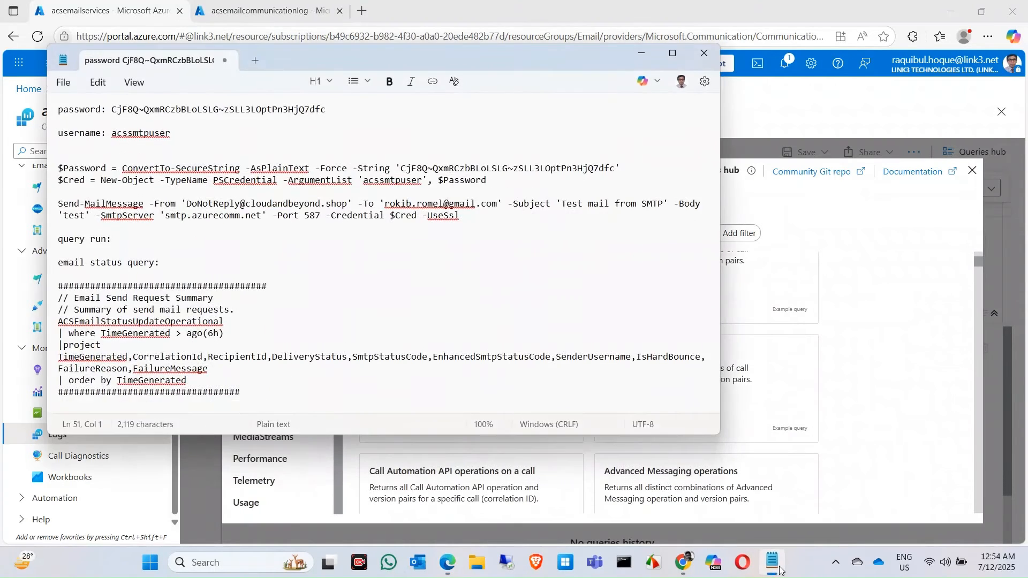
{"action": "double_click", "coordinate": [455, 437]}
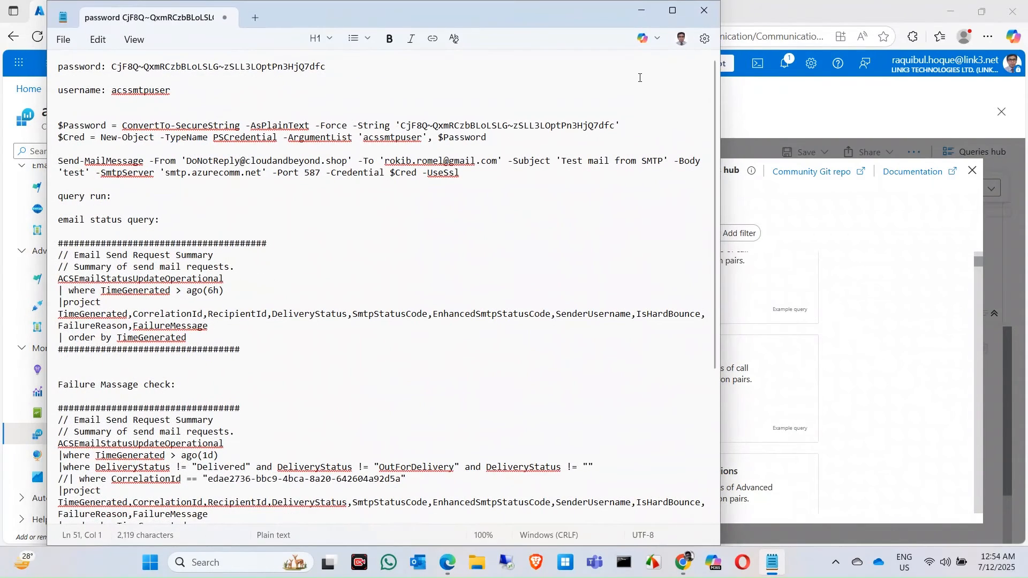
{"action": "left_click", "coordinate": [674, 16]}
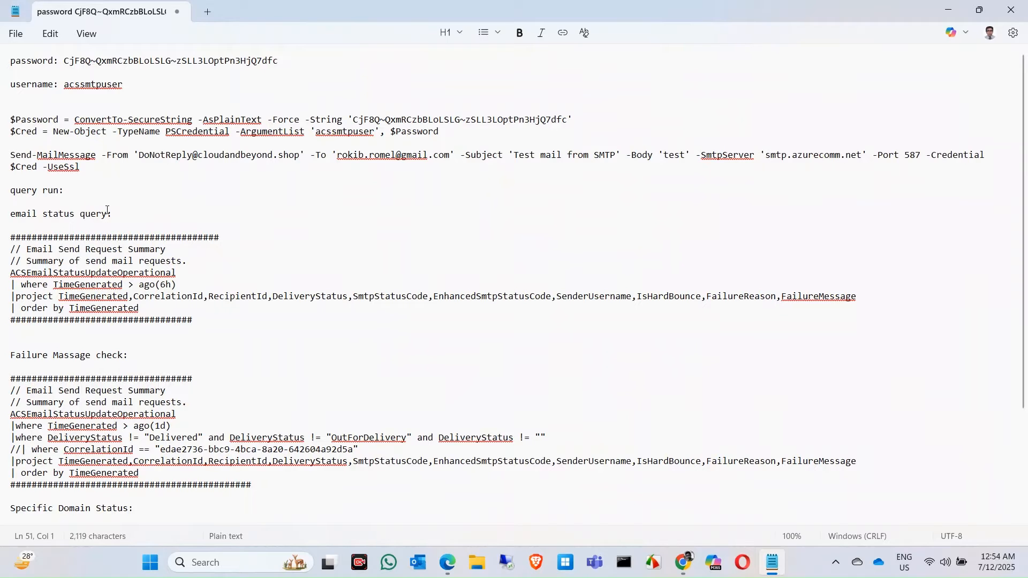
{"action": "left_click", "coordinate": [949, 10]}
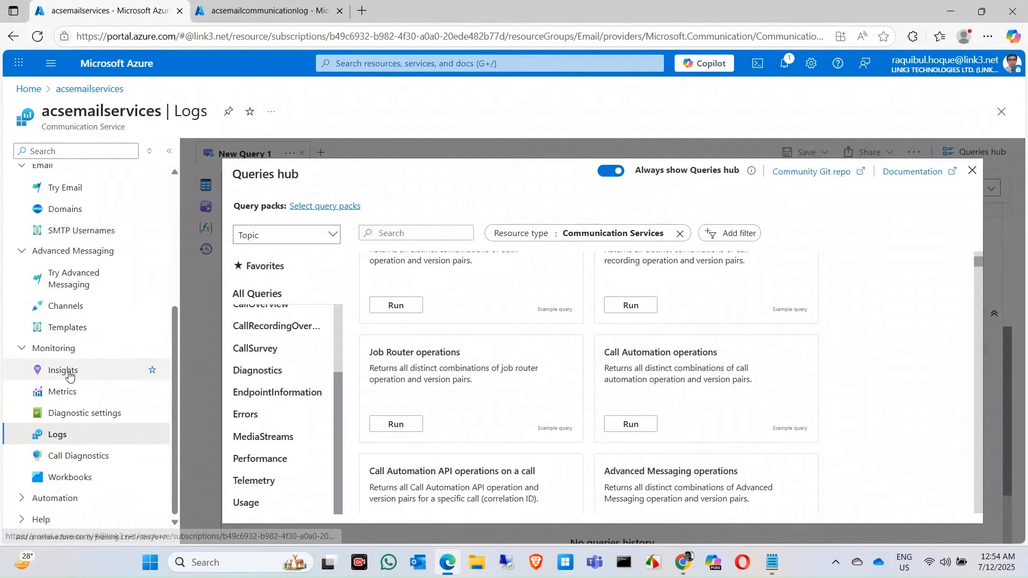
Reopen the acsemailservices Insights and review the Email section's delivery summary again
{"action": "left_click", "coordinate": [65, 370]}
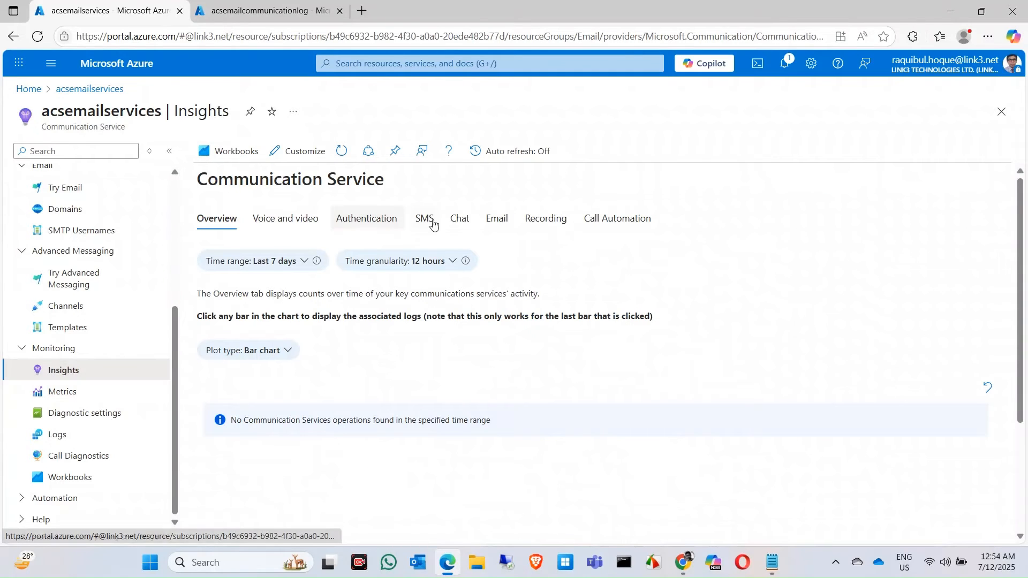
{"action": "left_click", "coordinate": [496, 219]}
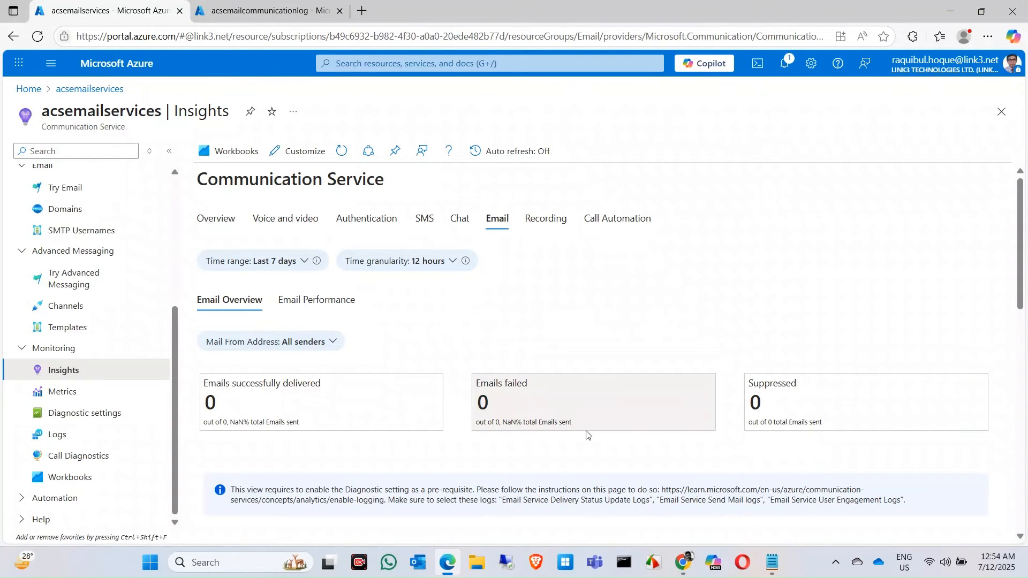
{"action": "scroll", "coordinate": [457, 405], "scroll_direction": "down", "scroll_amount": 2}
{"action": "scroll", "coordinate": [458, 405], "scroll_direction": "up", "scroll_amount": 2}
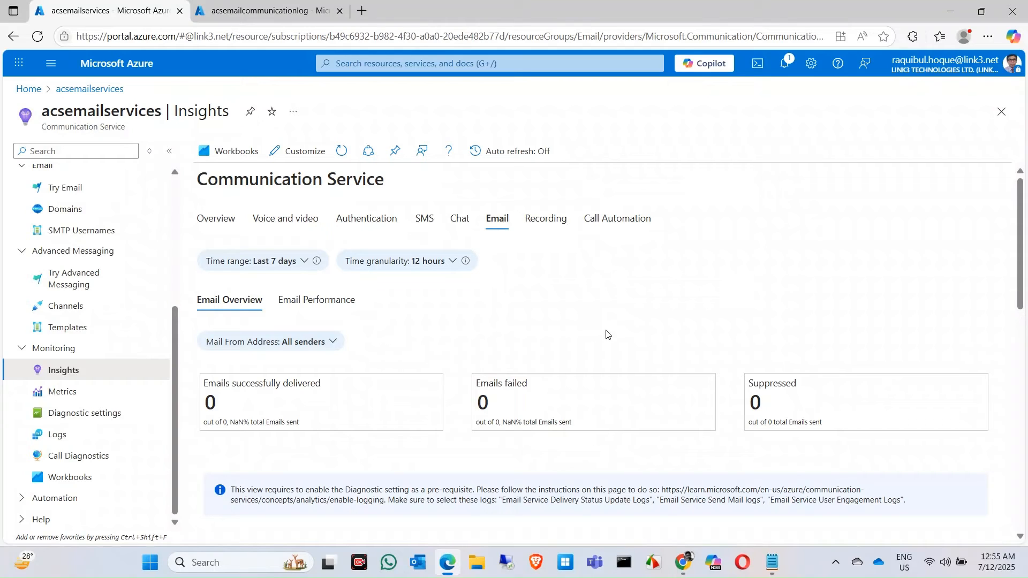
Open the acsemailservices logs, then review the email status, failure message and specific domain queries in Notepad
{"action": "left_click", "coordinate": [56, 436]}
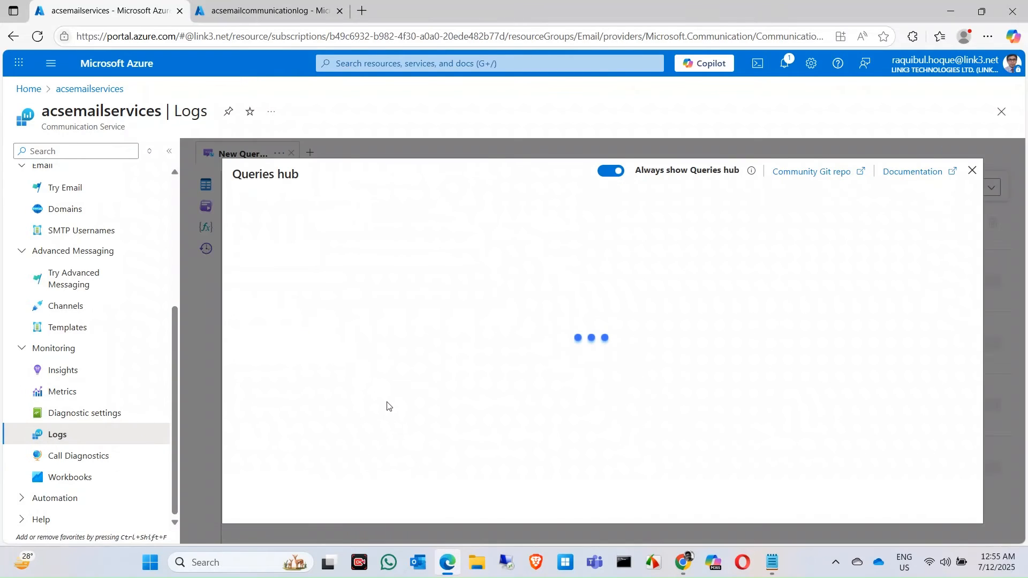
{"action": "left_click", "coordinate": [771, 563]}
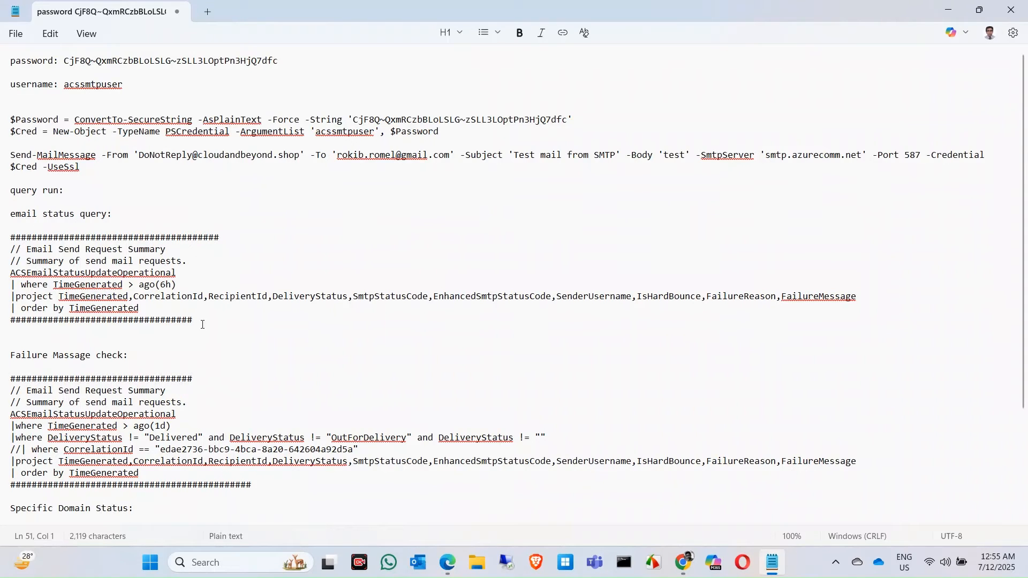
{"action": "scroll", "coordinate": [143, 317], "scroll_direction": "down", "scroll_amount": 4}
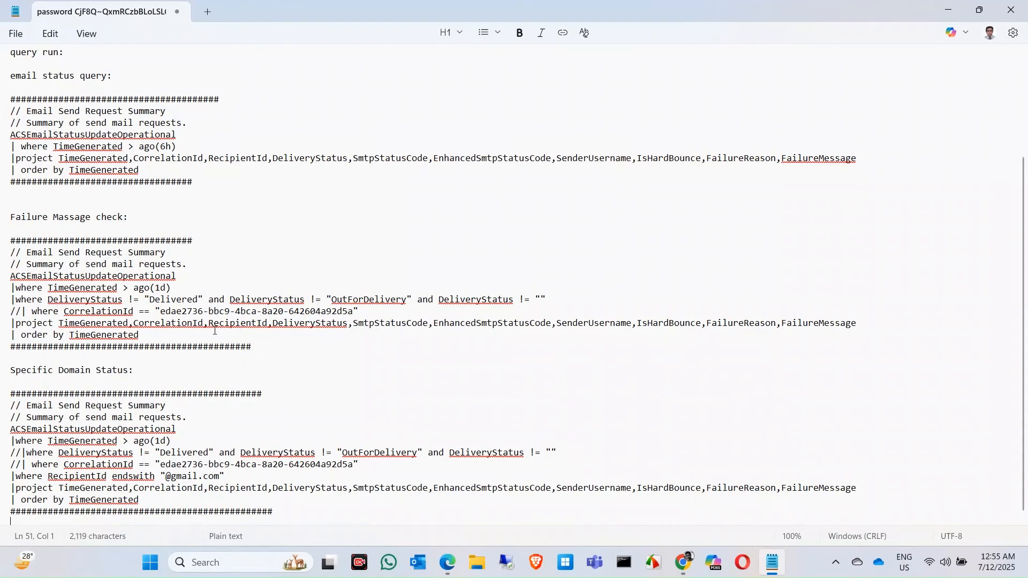
Review the prepared log queries in Notepad, copy the email status query, and return to the portal
{"action": "scroll", "coordinate": [214, 331], "scroll_direction": "down", "scroll_amount": 1}
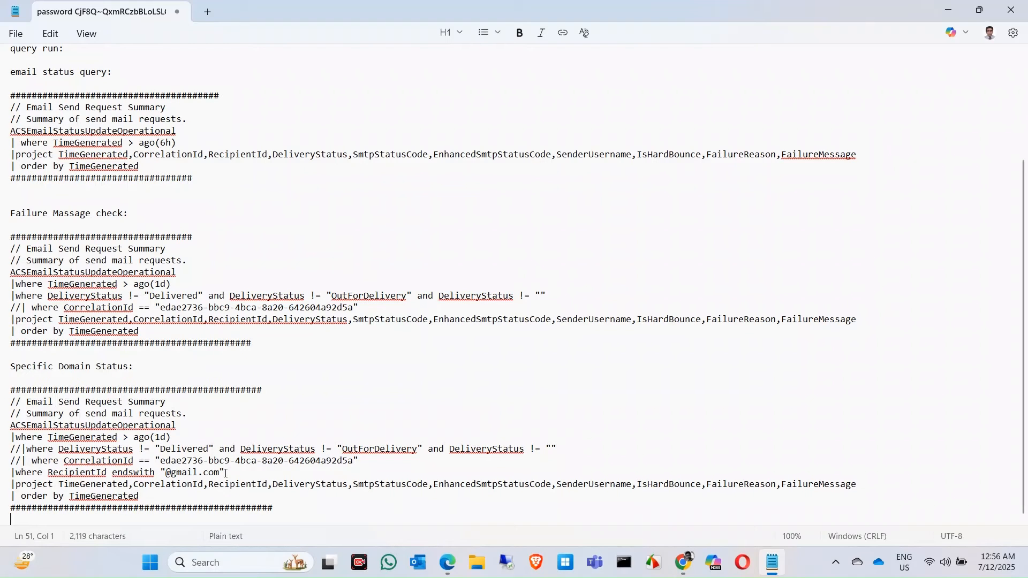
{"action": "scroll", "coordinate": [220, 248], "scroll_direction": "up", "scroll_amount": 4}
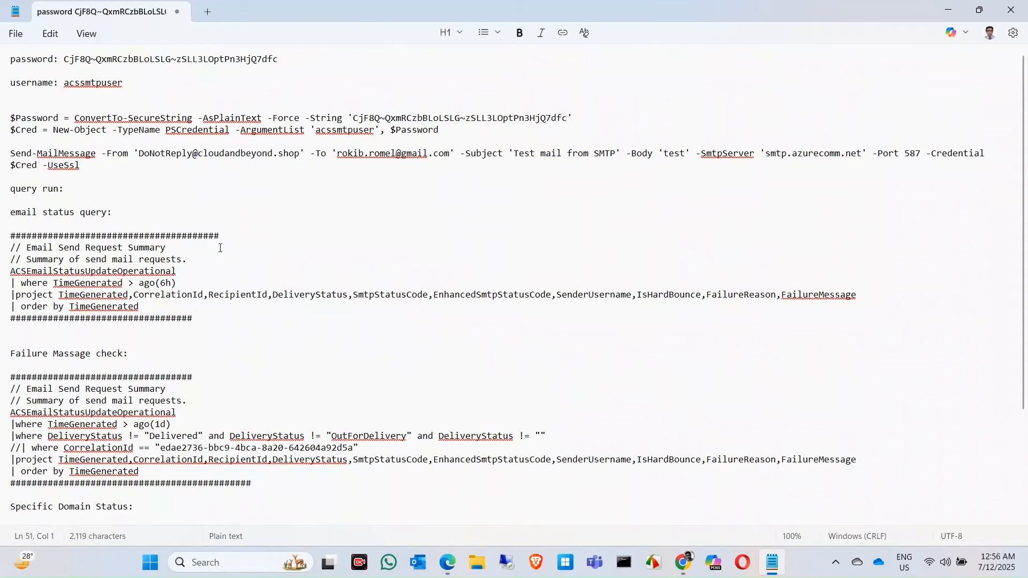
{"action": "left_click_drag", "start_coordinate": [140, 307], "coordinate": [1, 248]}
{"action": "key", "text": "ctrl+c"}
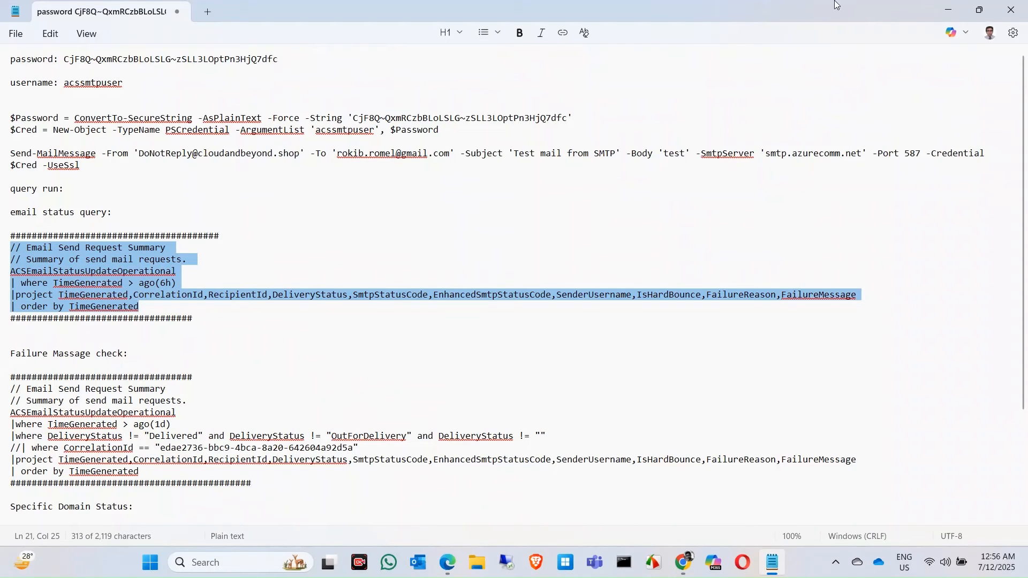
{"action": "left_click", "coordinate": [950, 9]}
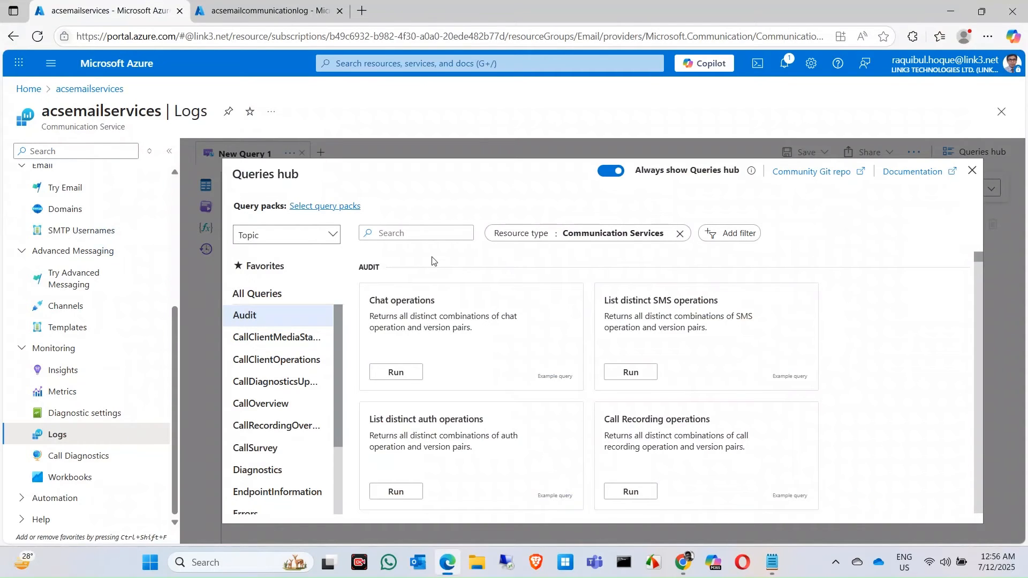
Browse the Queries hub categories, grouping the queries by Query type and by Topic
{"action": "left_click_drag", "start_coordinate": [337, 346], "coordinate": [335, 320]}
{"action": "left_click", "coordinate": [334, 237]}
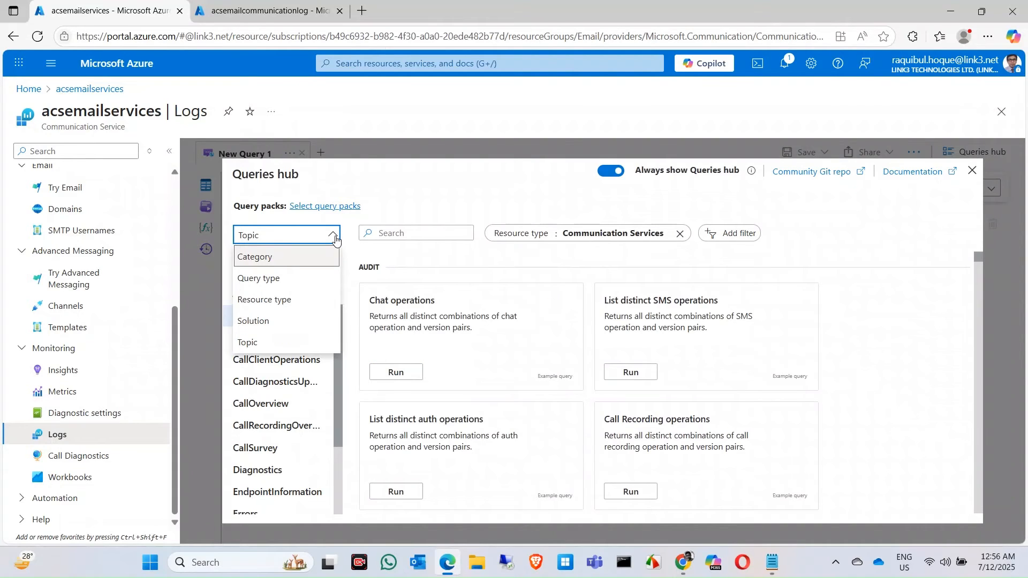
{"action": "left_click", "coordinate": [286, 279]}
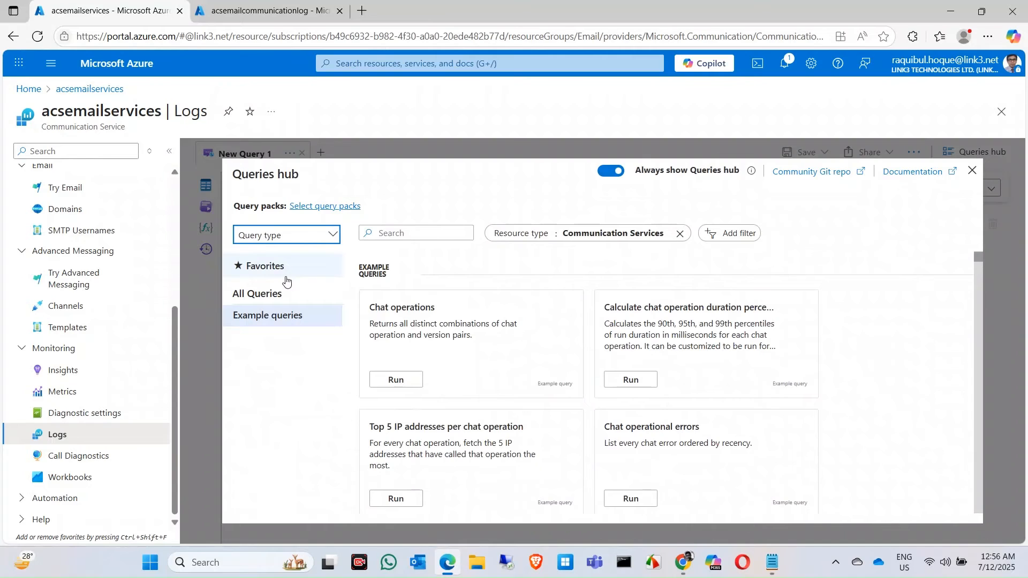
{"action": "left_click", "coordinate": [335, 236]}
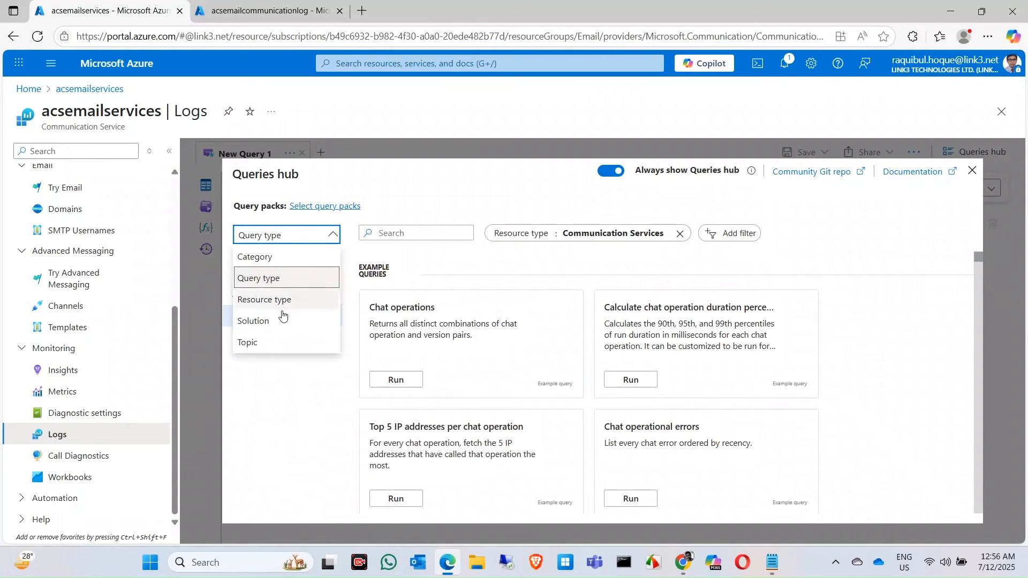
{"action": "left_click", "coordinate": [267, 341]}
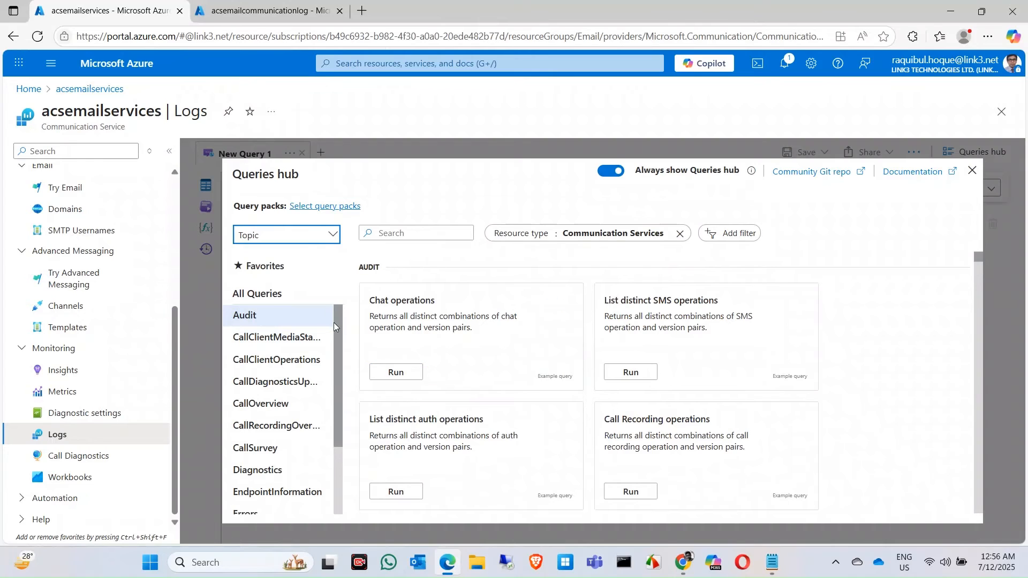
{"action": "left_click_drag", "start_coordinate": [334, 328], "coordinate": [333, 410]}
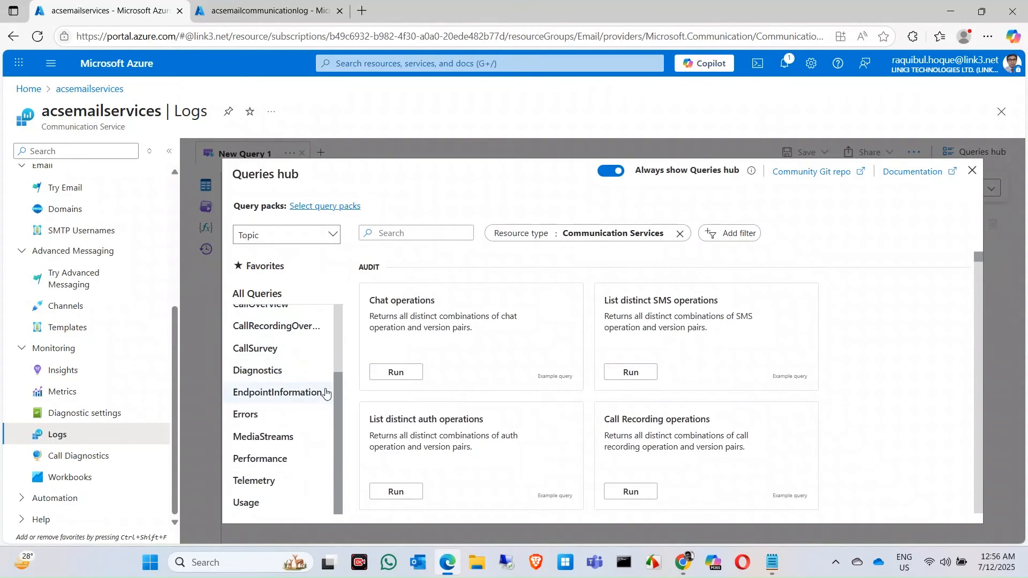
{"action": "left_click_drag", "start_coordinate": [335, 394], "coordinate": [336, 263]}
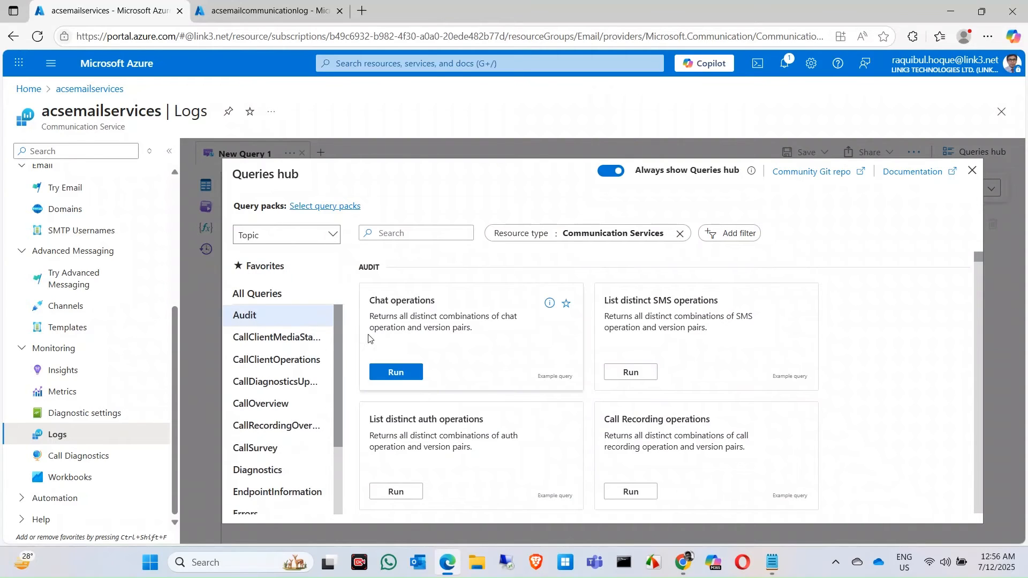
Run the Chat operations example query and switch the query editor to KQL mode, dismissing the default mode suggestion
{"action": "left_click", "coordinate": [413, 379]}
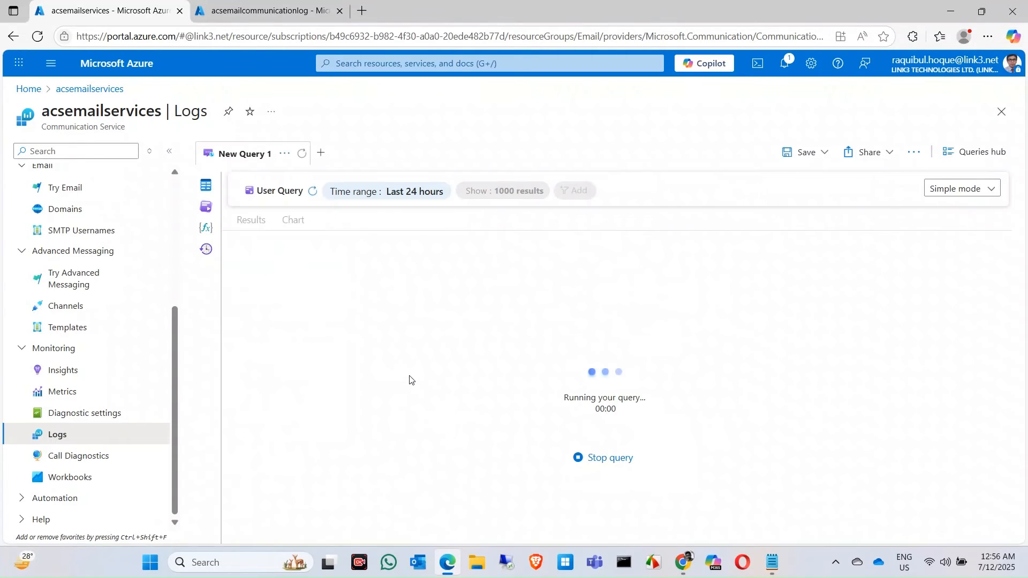
{"action": "left_click", "coordinate": [993, 196]}
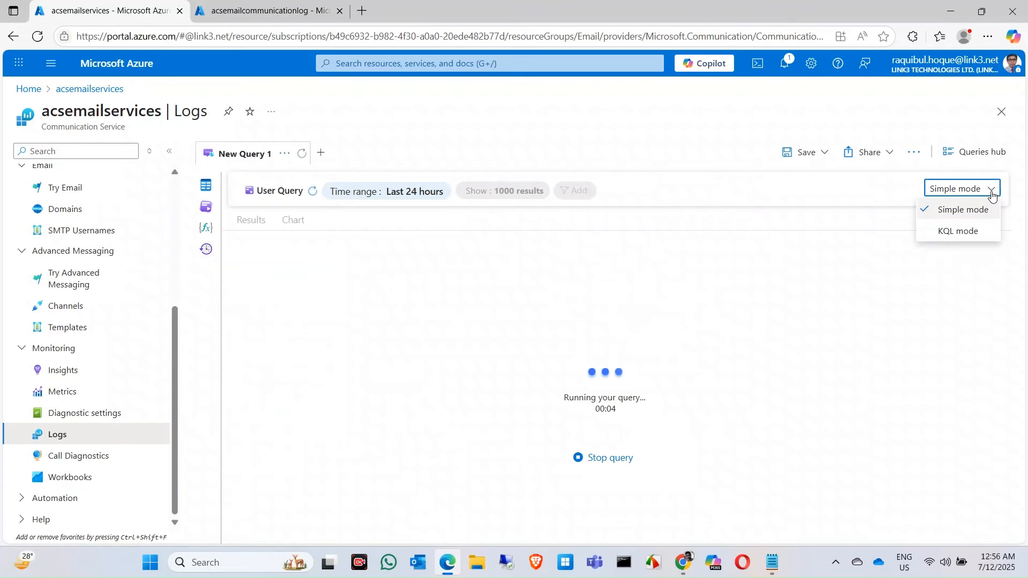
{"action": "left_click", "coordinate": [956, 232]}
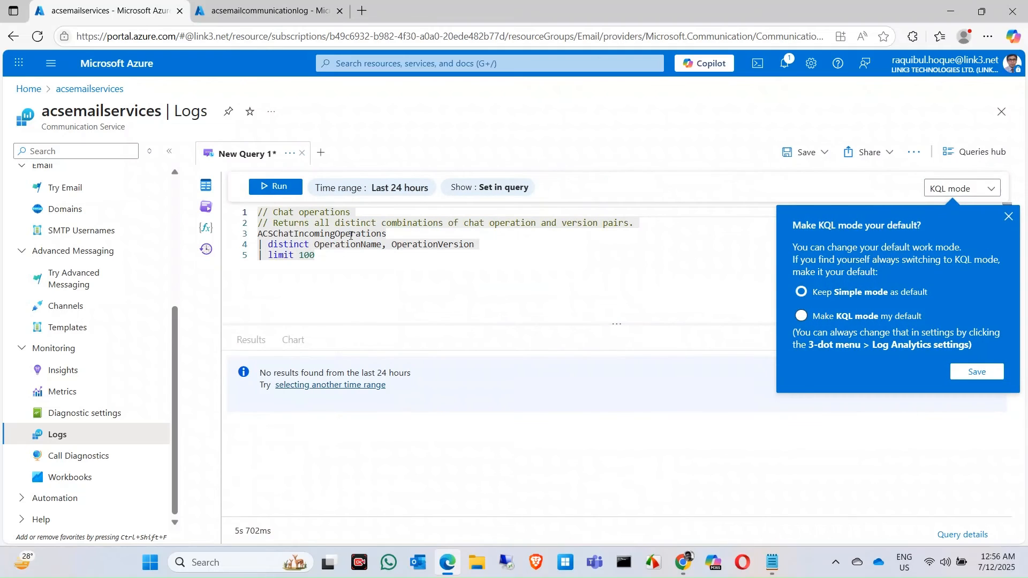
{"action": "left_click", "coordinate": [1006, 218]}
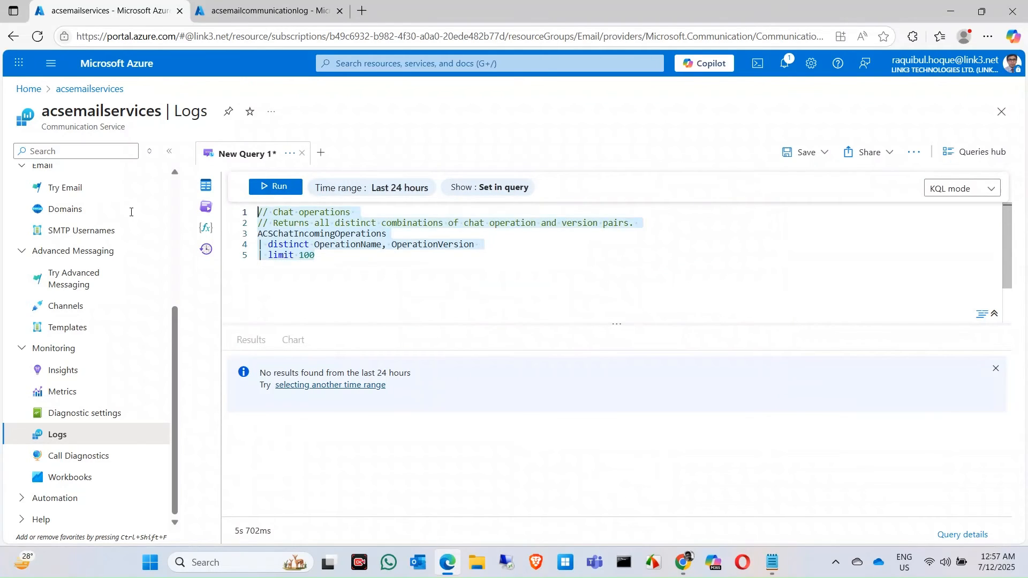
Replace the editor's contents with the copied email status query and set its time filter to ago(30d)
{"action": "key", "text": "Delete"}
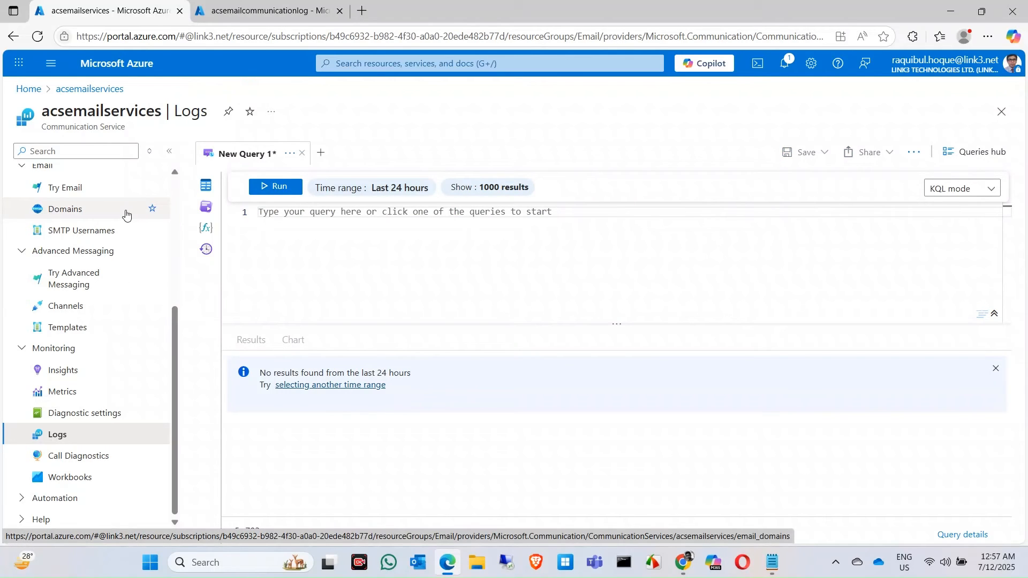
{"action": "key", "text": "ctrl+v"}
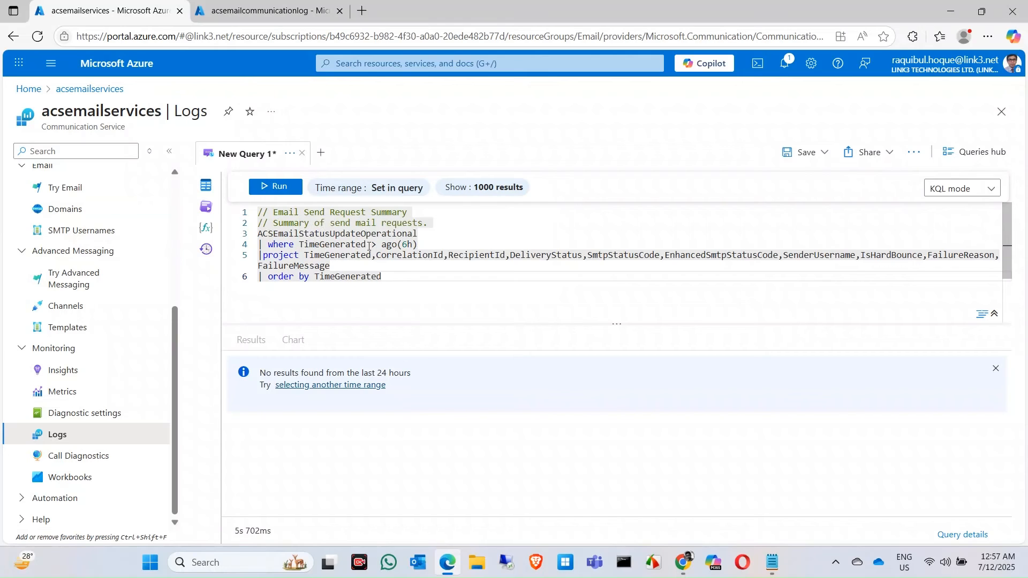
{"action": "left_click", "coordinate": [410, 245]}
{"action": "key", "text": "BackSpace"}
{"action": "type", "text": "12"}
{"action": "key", "text": "BackSpace"}
{"action": "key", "text": "BackSpace"}
{"action": "key", "text": "BackSpace"}
{"action": "type", "text": "30d"}
Save the query as "email status" to the default query pack with the location Southeast Asia
{"action": "left_click", "coordinate": [819, 153]}
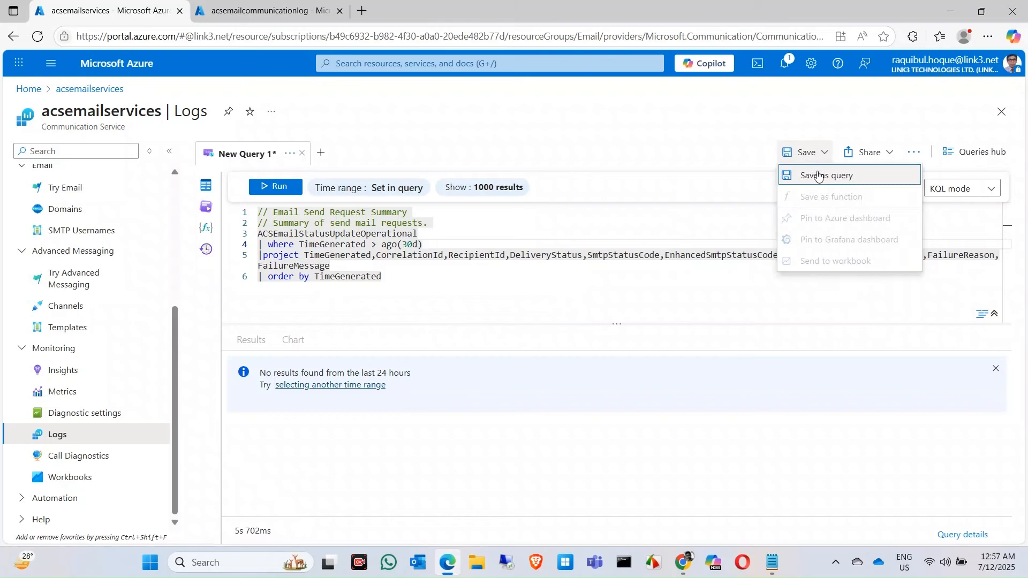
{"action": "left_click", "coordinate": [818, 175]}
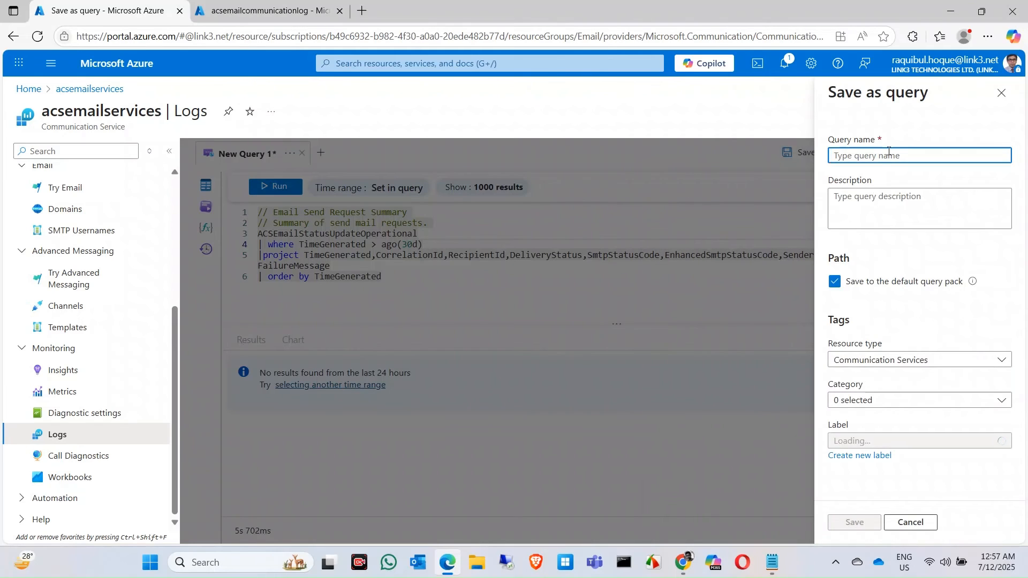
{"action": "left_click", "coordinate": [888, 154]}
{"action": "type", "text": "e"}
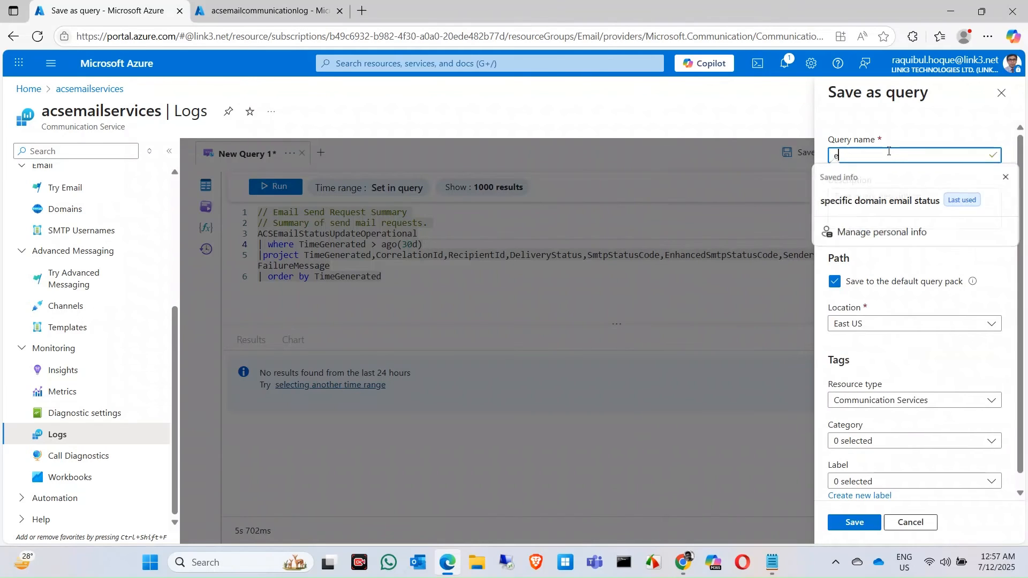
{"action": "type", "text": "mail status"}
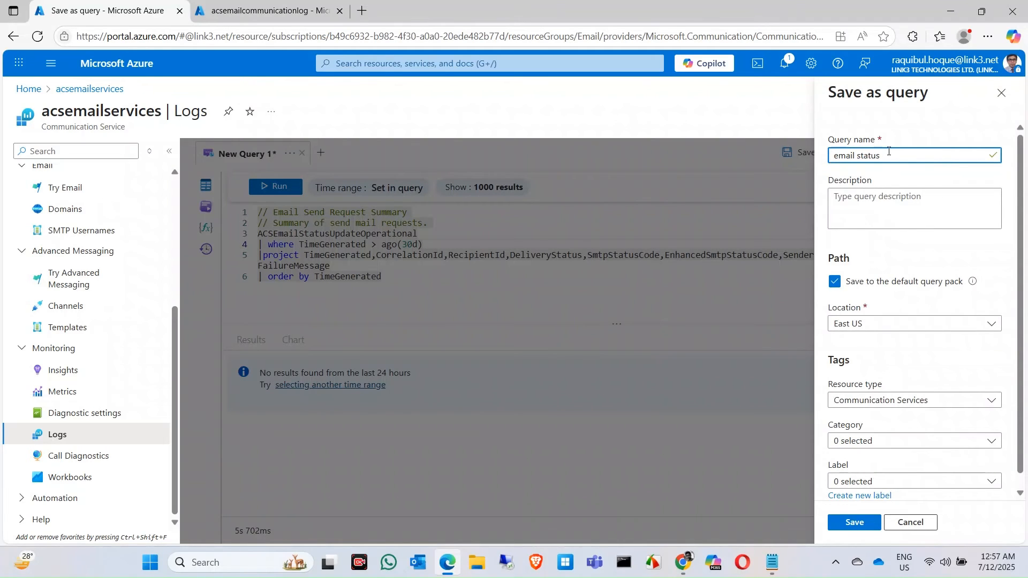
{"action": "left_click", "coordinate": [927, 325]}
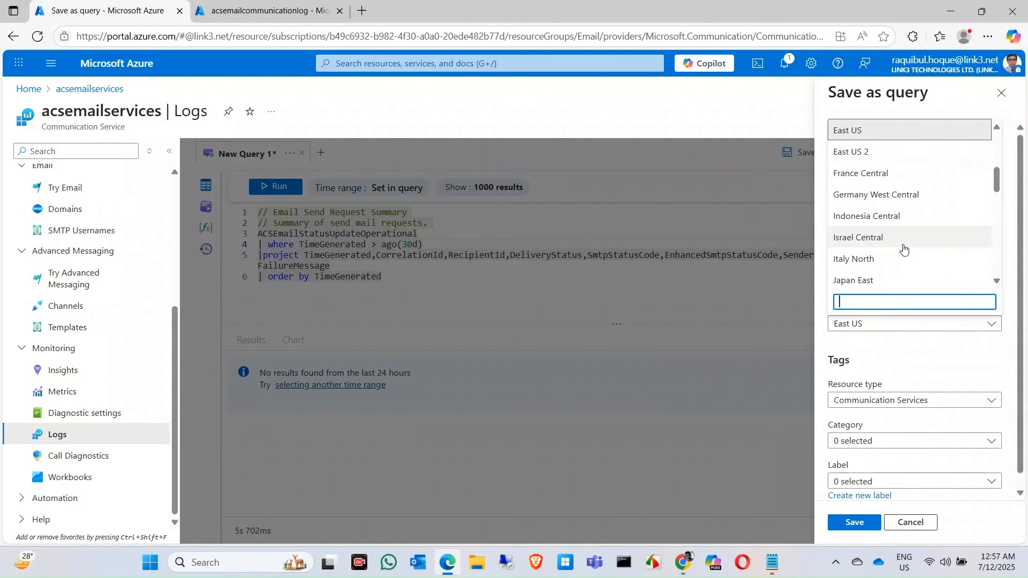
{"action": "scroll", "coordinate": [904, 249], "scroll_direction": "down", "scroll_amount": 6}
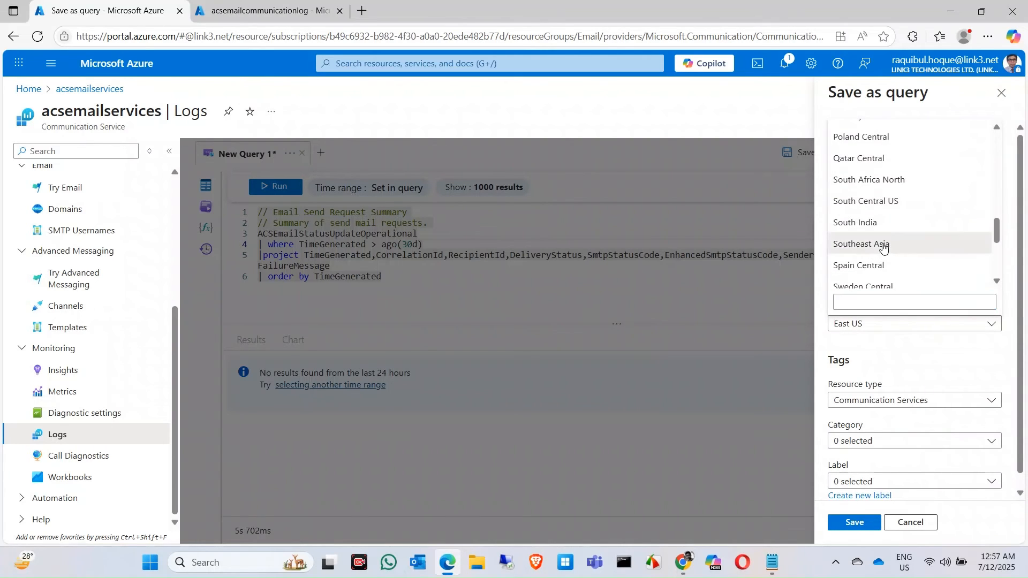
{"action": "left_click", "coordinate": [904, 245]}
{"action": "scroll", "coordinate": [927, 349], "scroll_direction": "down", "scroll_amount": 1}
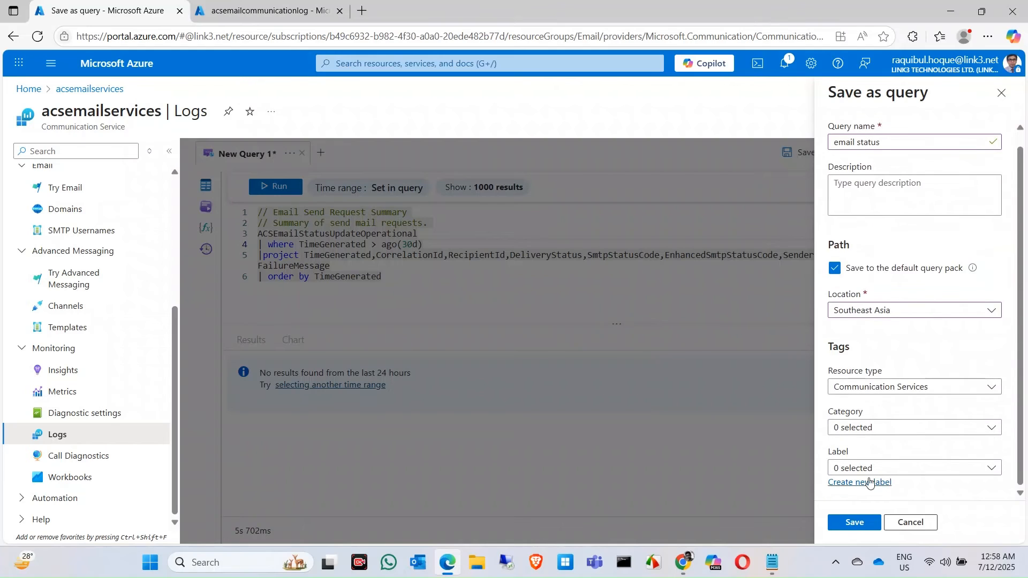
{"action": "left_click", "coordinate": [857, 523]}
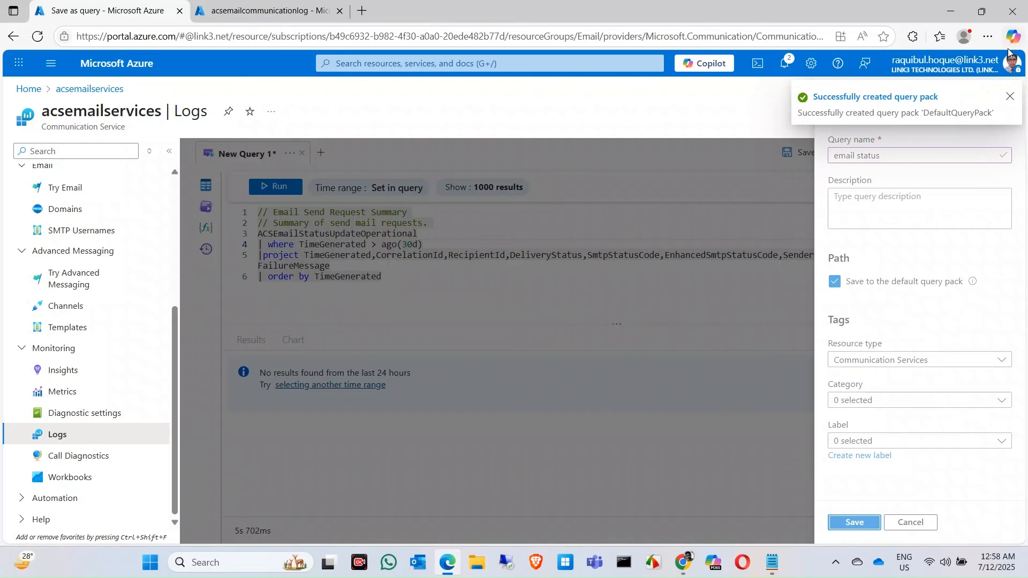
{"action": "left_click", "coordinate": [1009, 102]}
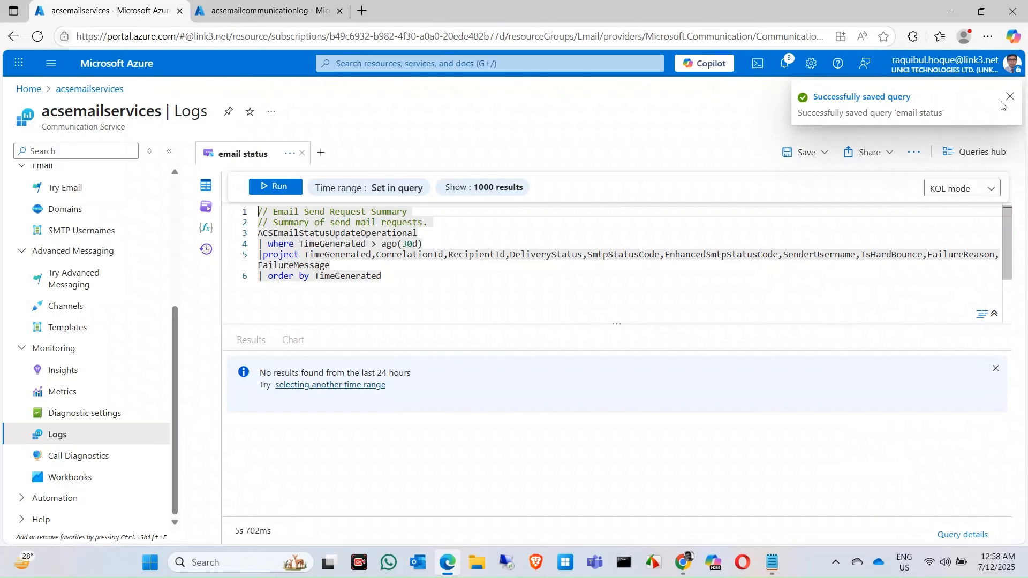
{"action": "left_click", "coordinate": [1011, 98]}
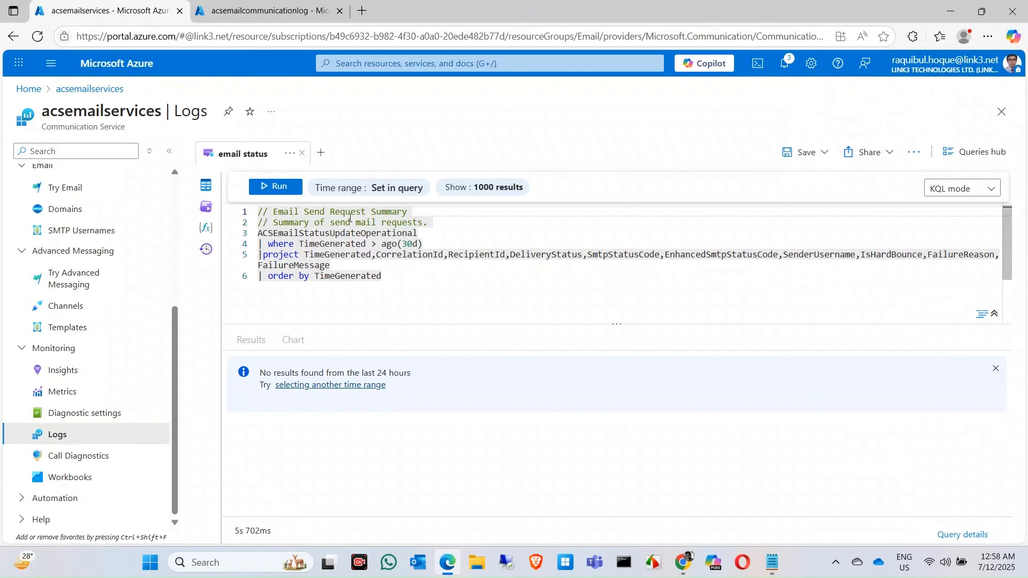
Start a new query, close the email status query, and dismiss the table selection tip
{"action": "left_click", "coordinate": [322, 153]}
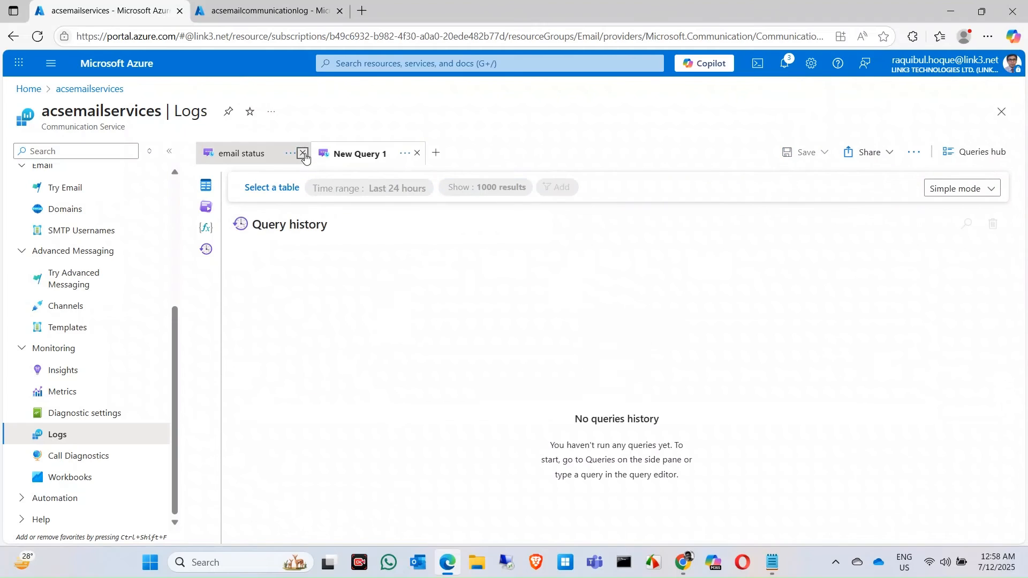
{"action": "left_click", "coordinate": [303, 153]}
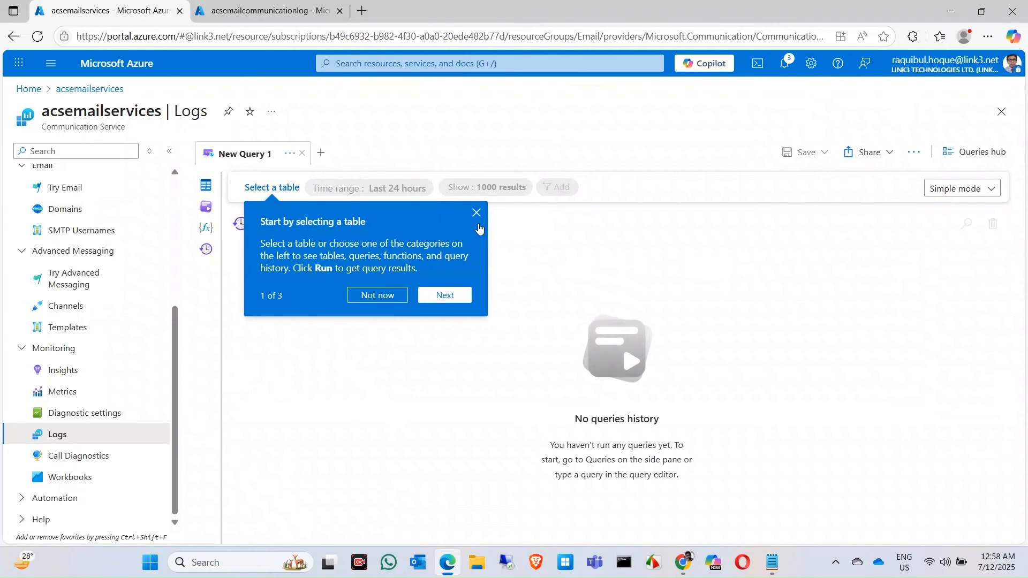
{"action": "left_click", "coordinate": [476, 213]}
Search the saved queries for "email" and run the email status query
{"action": "left_click", "coordinate": [203, 207]}
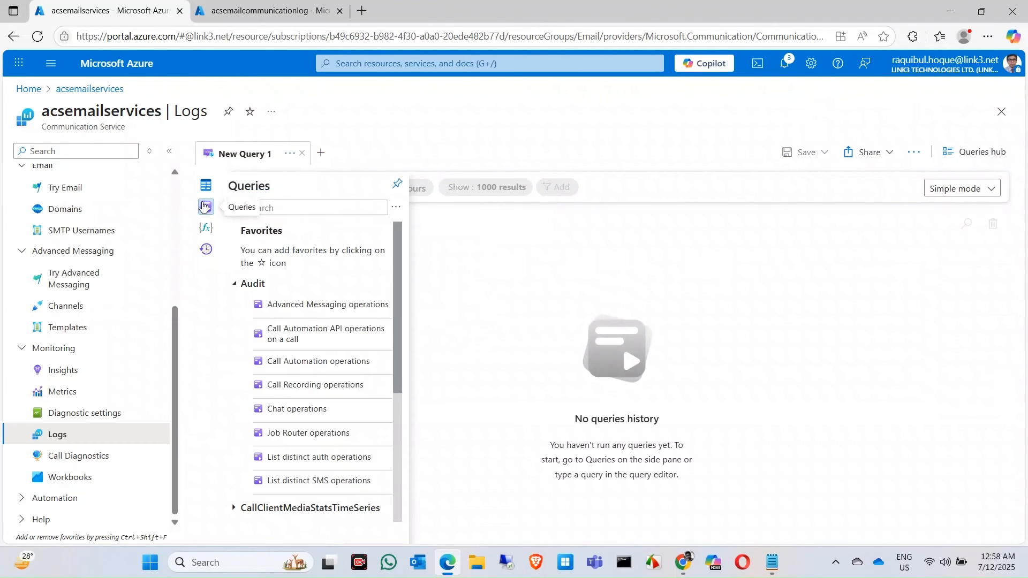
{"action": "left_click", "coordinate": [310, 206]}
{"action": "type", "text": "email"}
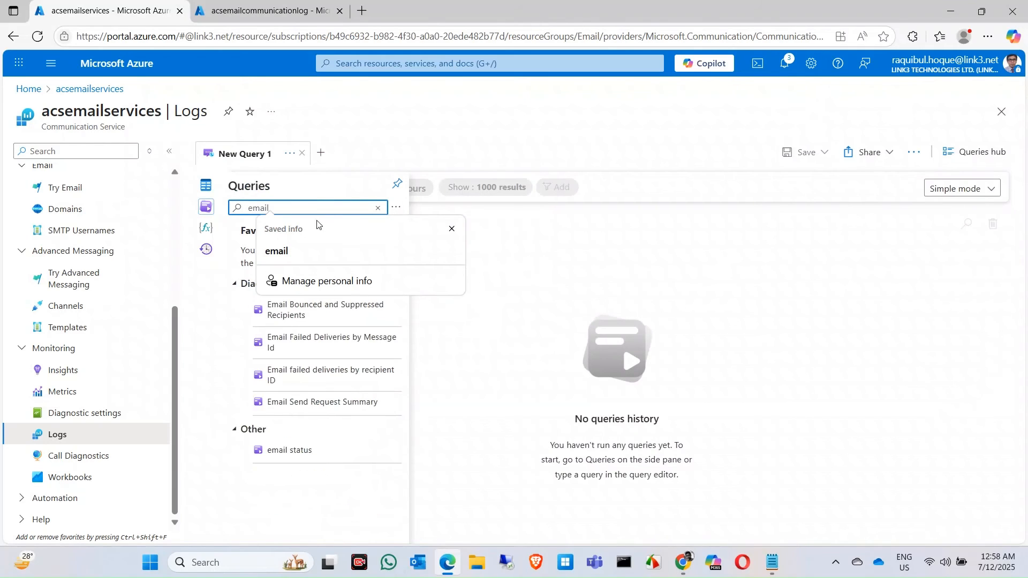
{"action": "left_click", "coordinate": [328, 249]}
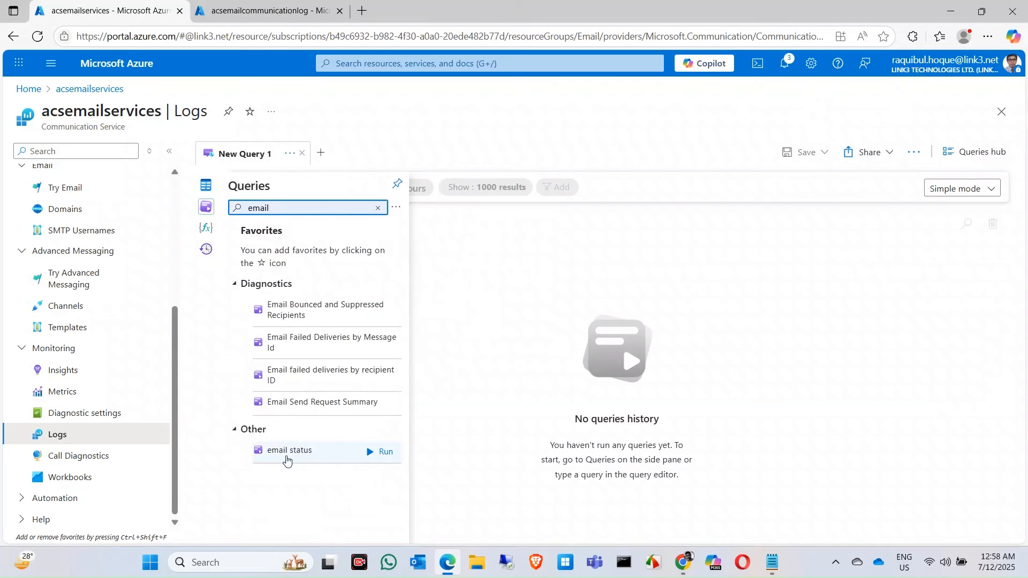
{"action": "left_click", "coordinate": [302, 459]}
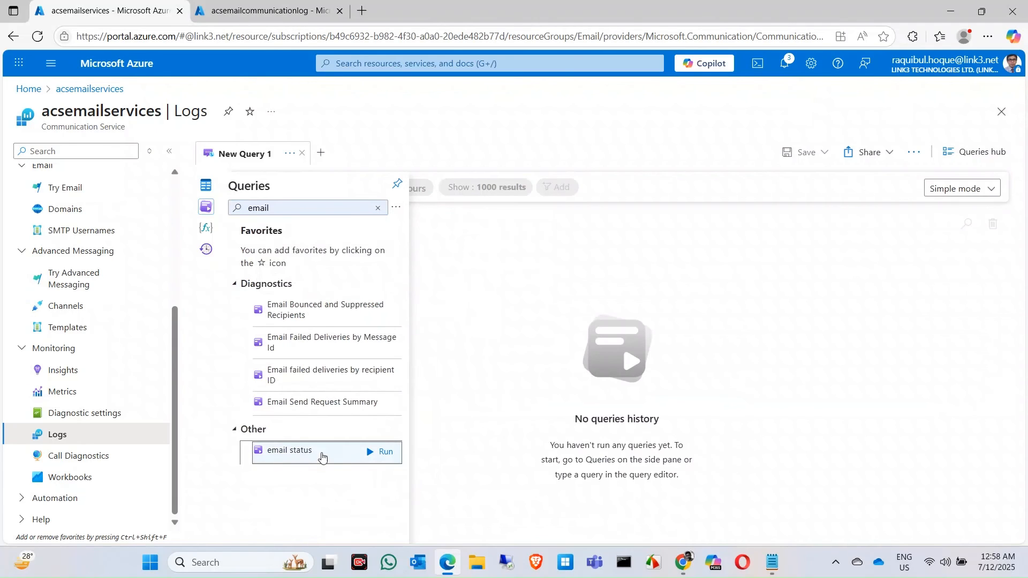
{"action": "left_click", "coordinate": [380, 455]}
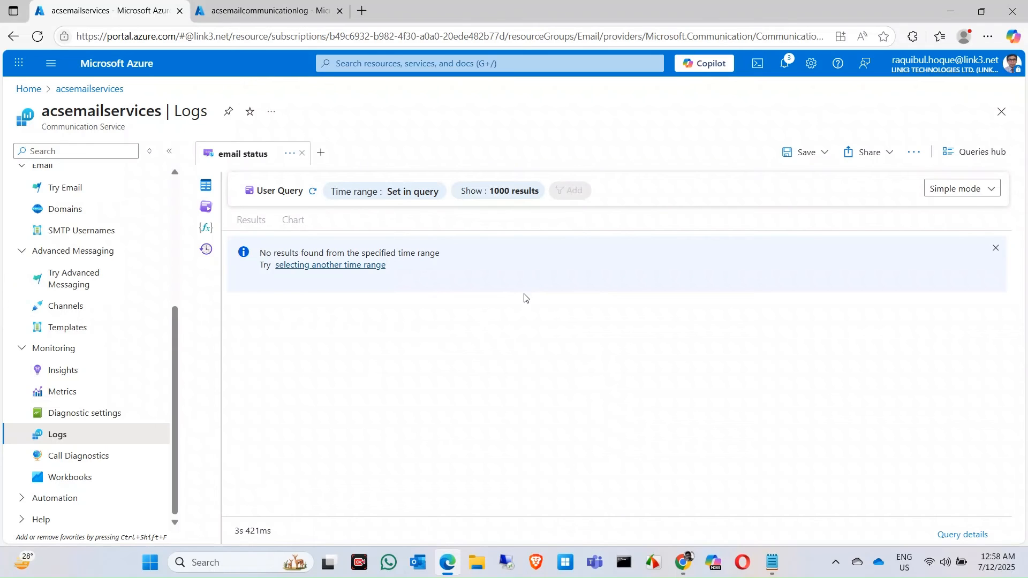
Open the acsemailservices Insights and view the Email section
{"action": "left_click", "coordinate": [62, 373]}
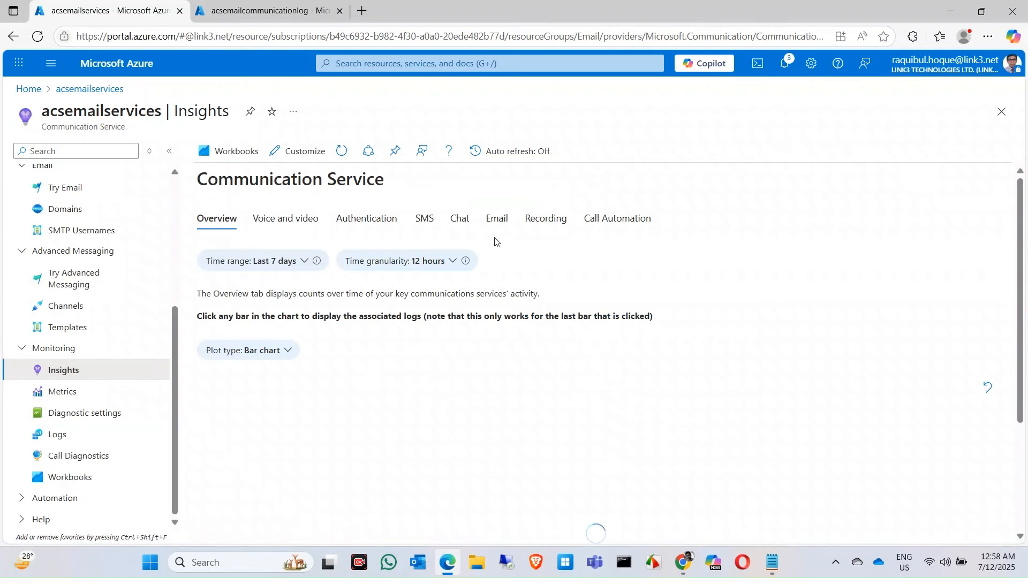
{"action": "left_click", "coordinate": [504, 218]}
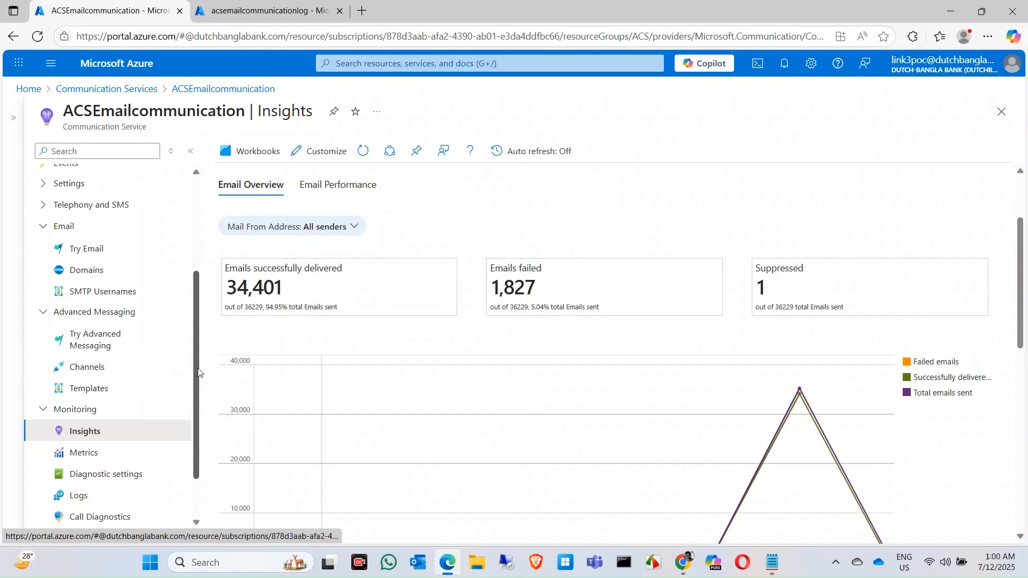
Open the monitoring Logs of the ACSEmailcommunication resource
{"action": "left_click_drag", "start_coordinate": [198, 372], "coordinate": [197, 397]}
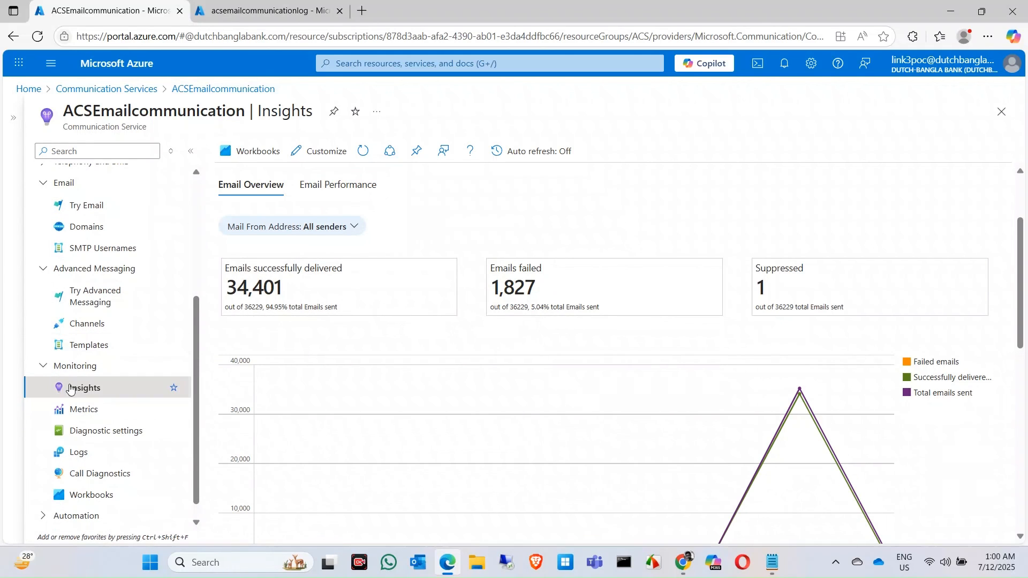
{"action": "left_click", "coordinate": [98, 439]}
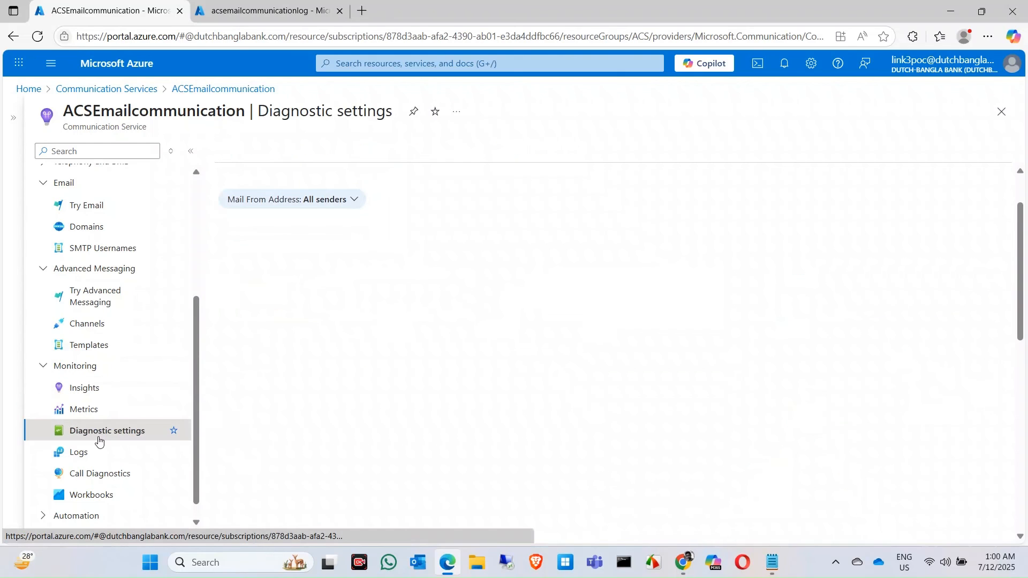
{"action": "left_click", "coordinate": [96, 453]}
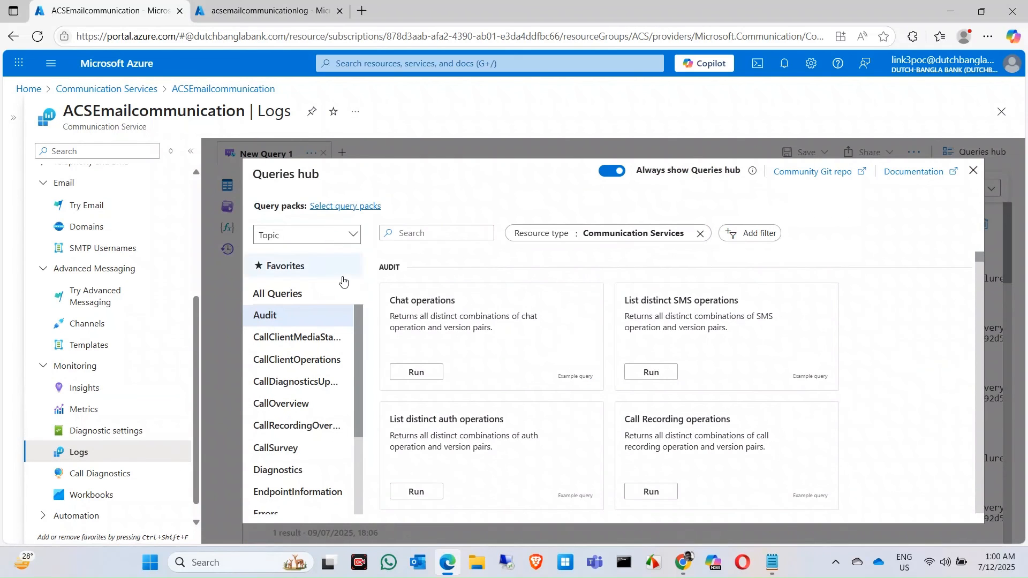
Search the Queries hub for "email" and run the saved email status query on ACSEmailcommunication
{"action": "left_click", "coordinate": [392, 231]}
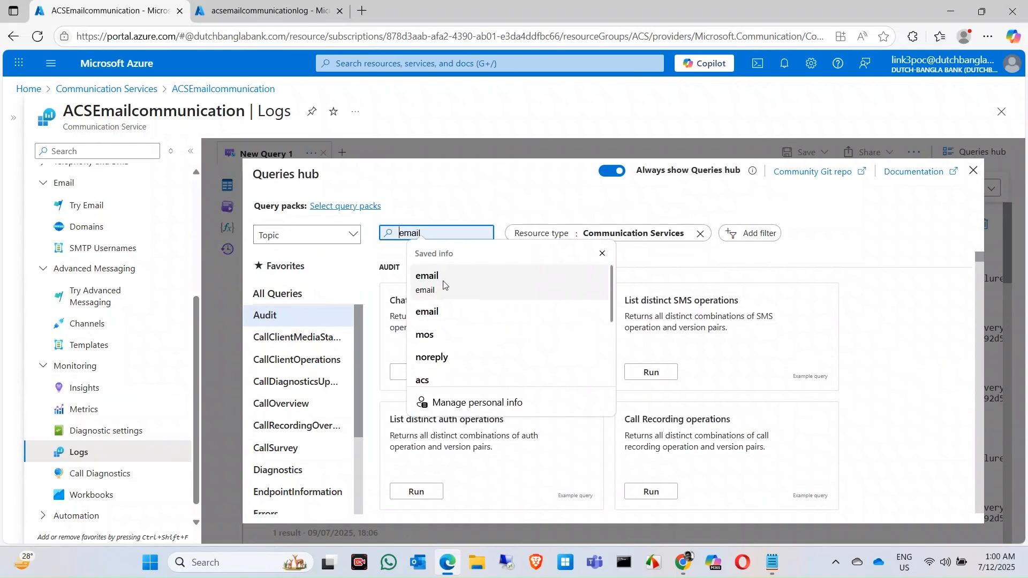
{"action": "left_click", "coordinate": [428, 279]}
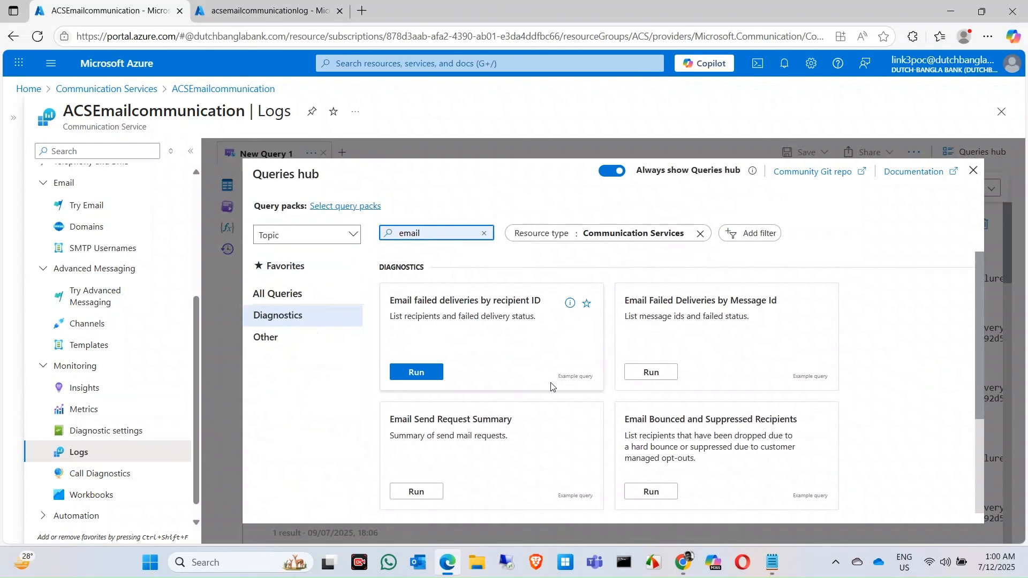
{"action": "scroll", "coordinate": [551, 386], "scroll_direction": "down", "scroll_amount": 3}
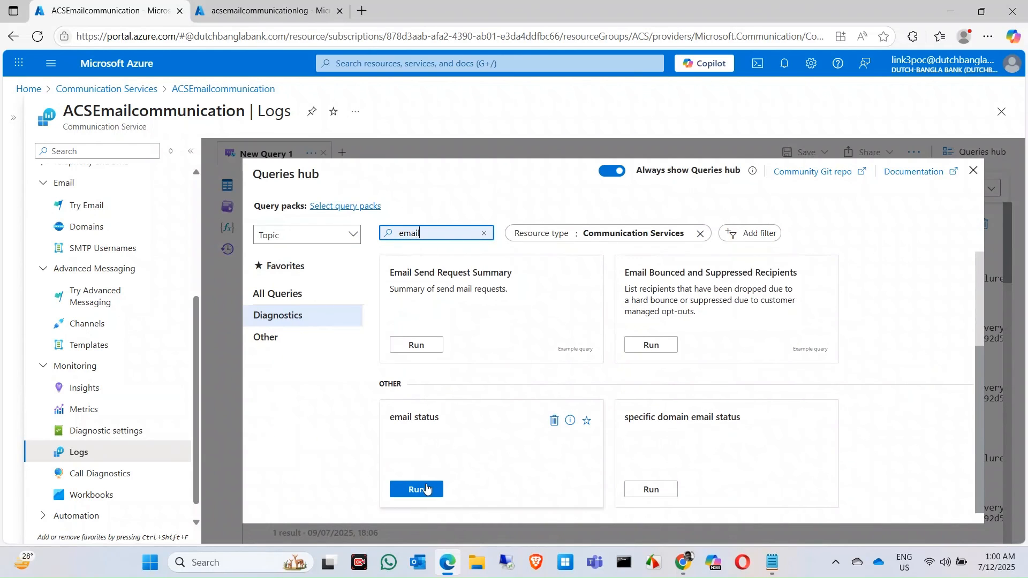
{"action": "left_click", "coordinate": [426, 488]}
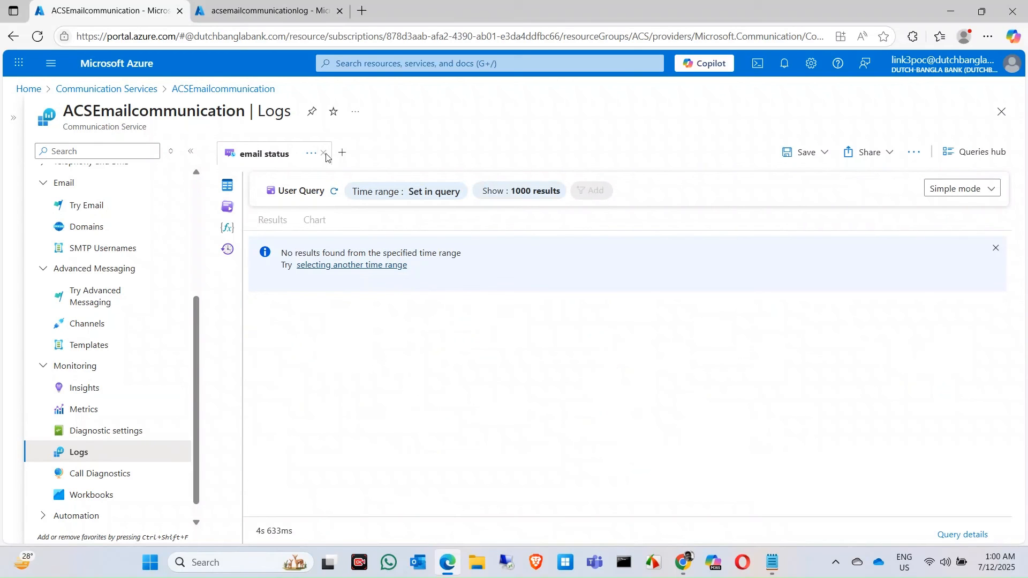
Switch the email status query to KQL mode and run it again
{"action": "left_click", "coordinate": [996, 193]}
{"action": "left_click", "coordinate": [964, 230]}
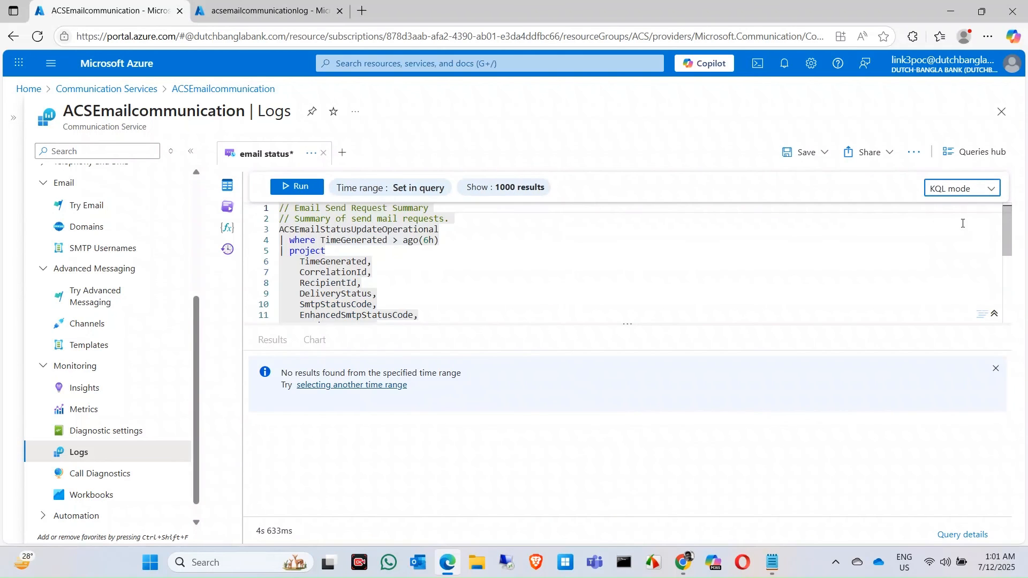
{"action": "left_click", "coordinate": [290, 186]}
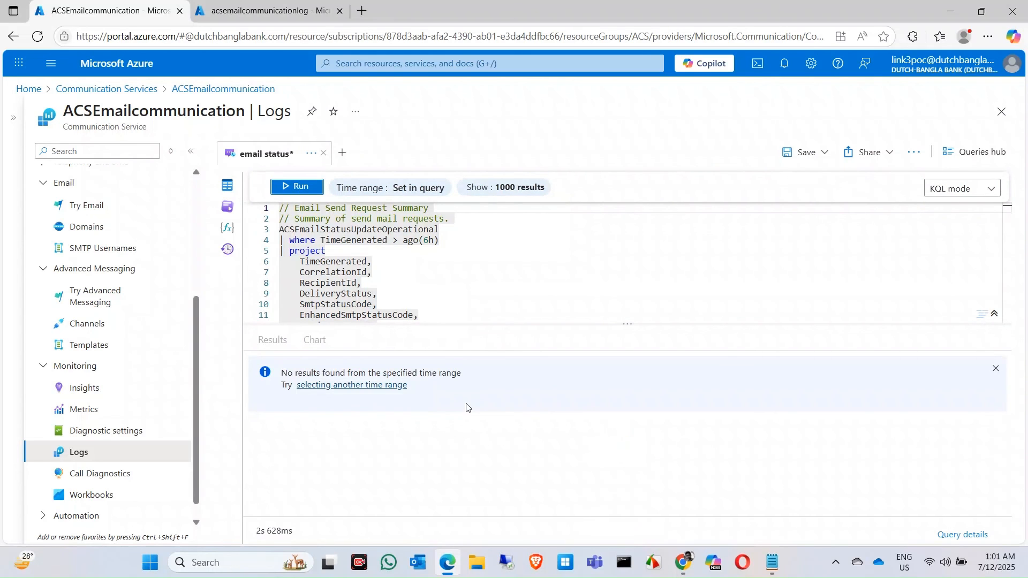
Set the query's TimeGenerated filter to ago(7d) and run the query
{"action": "left_click", "coordinate": [430, 243]}
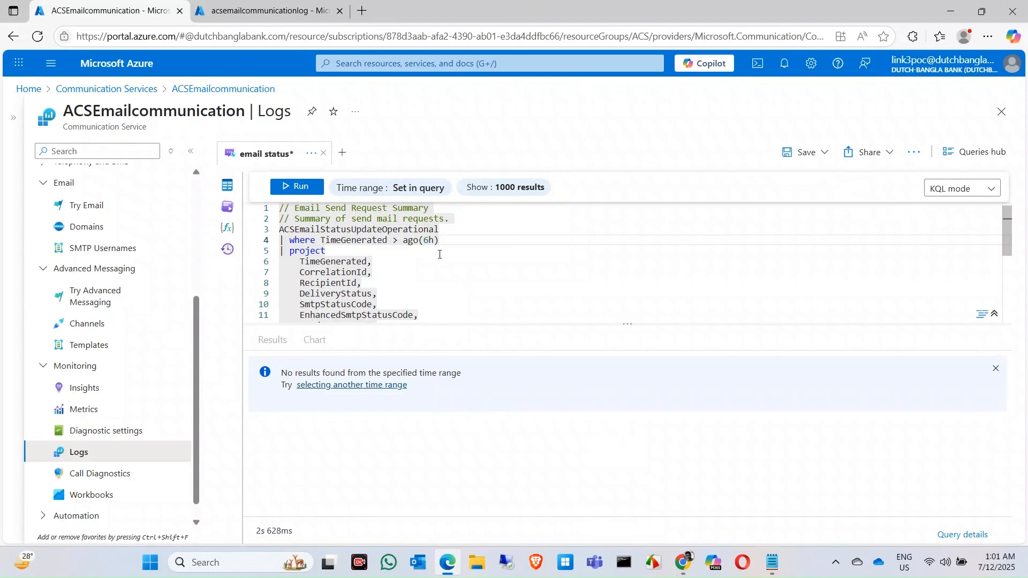
{"action": "key", "text": "BackSpace"}
{"action": "key", "text": "BackSpace"}
{"action": "type", "text": "7d"}
{"action": "key", "text": "shift+Return"}
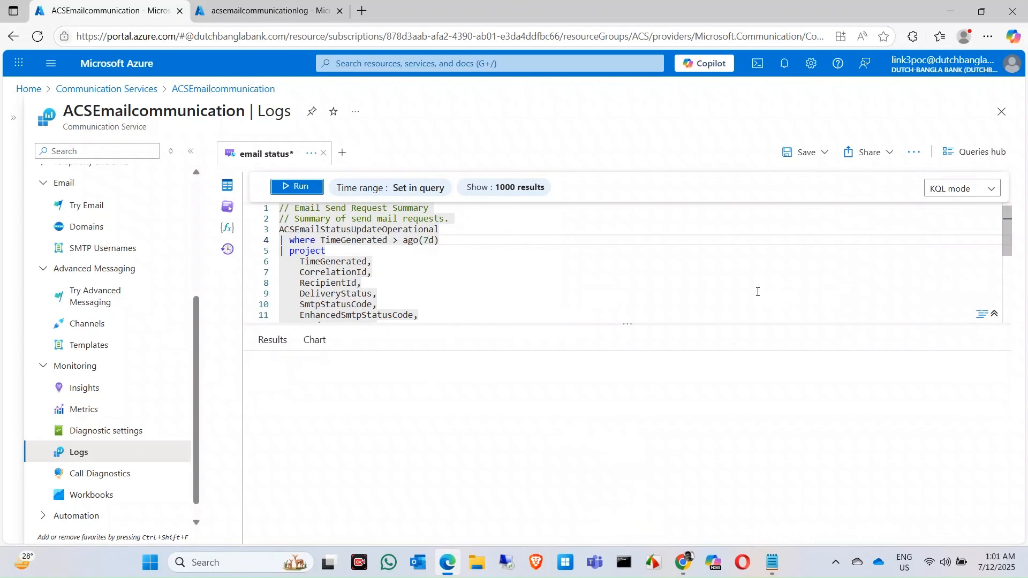
Examine the delivery status, failure reason and failure message columns of the results, and return to the email quota increase article in Chrome
{"action": "scroll", "coordinate": [712, 412], "scroll_direction": "down", "scroll_amount": 3}
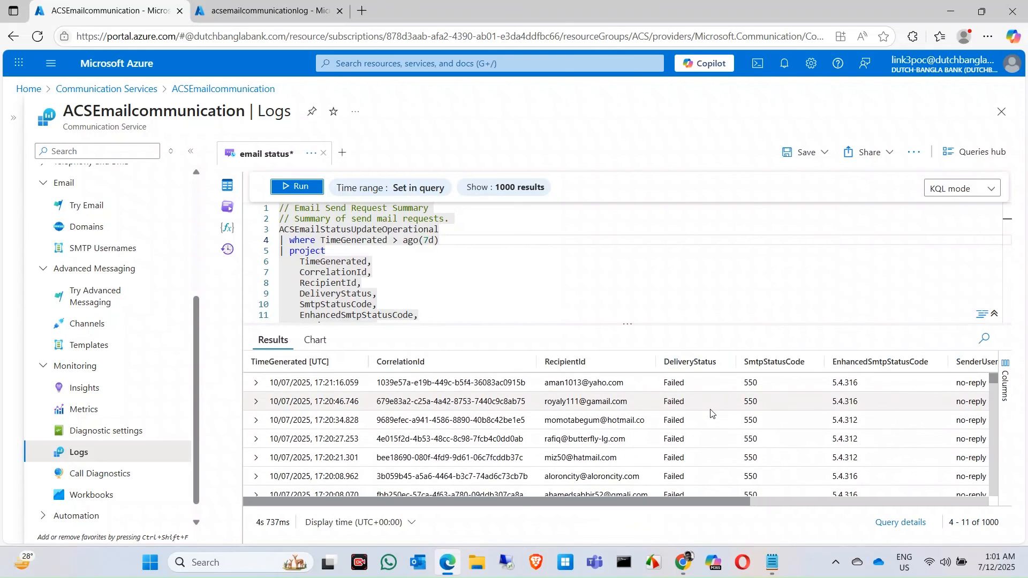
{"action": "scroll", "coordinate": [711, 413], "scroll_direction": "down", "scroll_amount": 3}
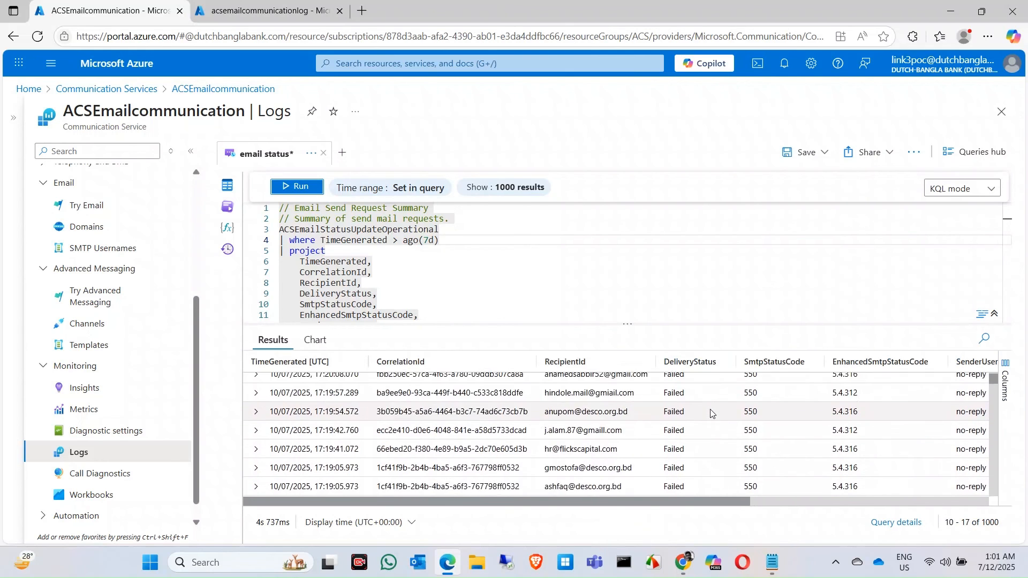
{"action": "scroll", "coordinate": [711, 412], "scroll_direction": "up", "scroll_amount": 5}
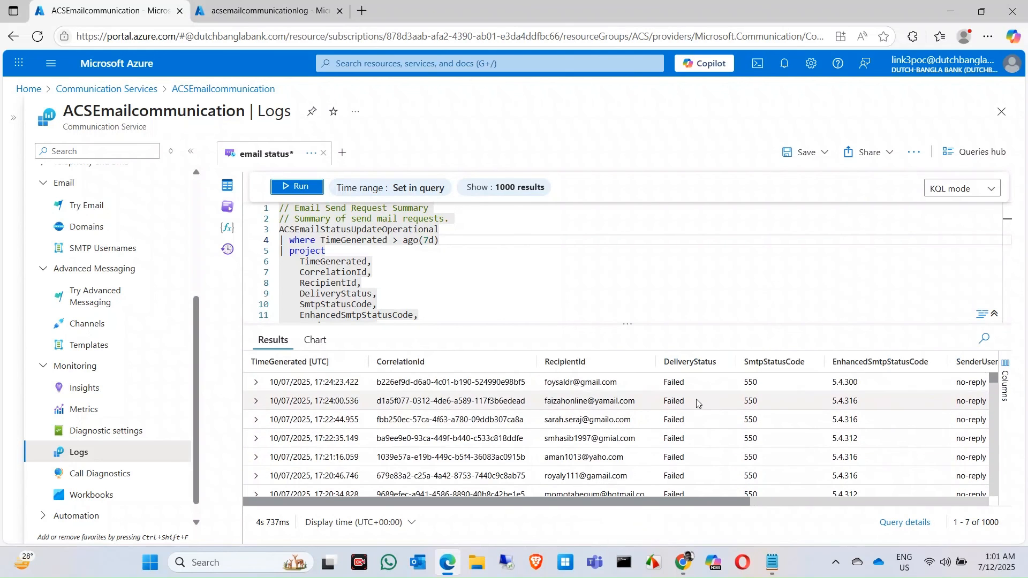
{"action": "left_click_drag", "start_coordinate": [694, 504], "coordinate": [937, 509]}
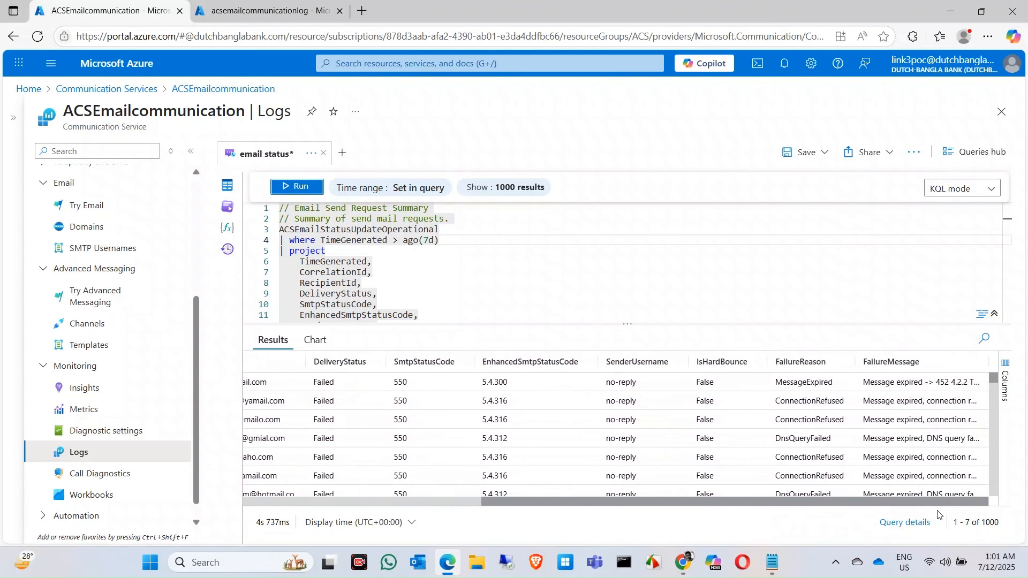
{"action": "left_click", "coordinate": [913, 391]}
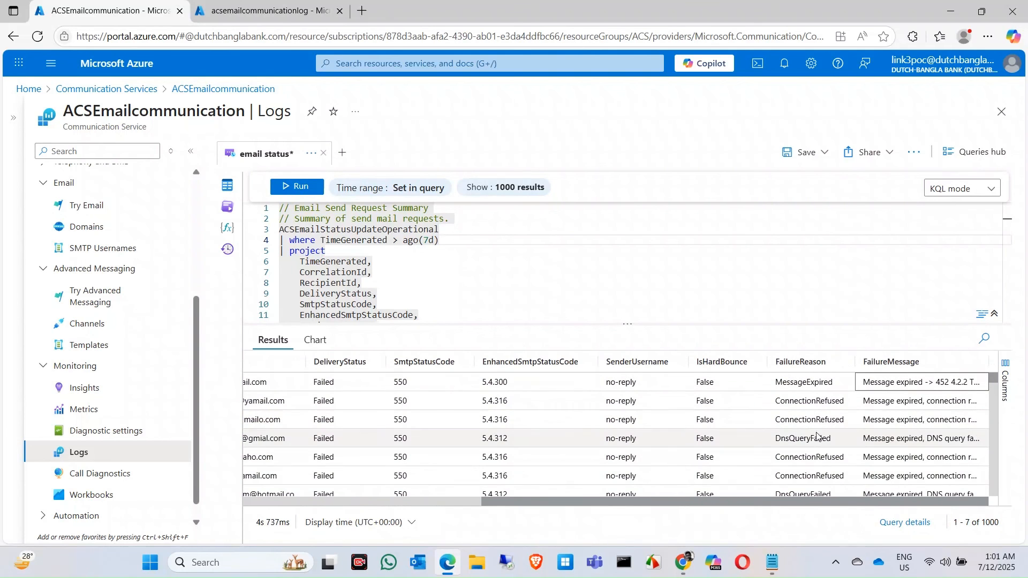
{"action": "scroll", "coordinate": [820, 437], "scroll_direction": "down", "scroll_amount": 3}
{"action": "scroll", "coordinate": [821, 437], "scroll_direction": "down", "scroll_amount": 15}
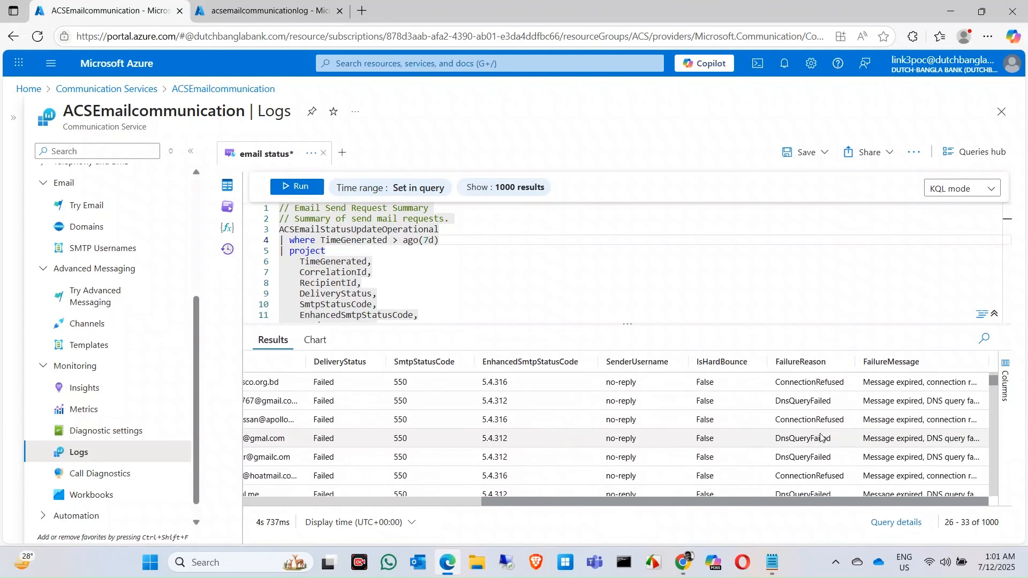
{"action": "scroll", "coordinate": [820, 437], "scroll_direction": "down", "scroll_amount": 6}
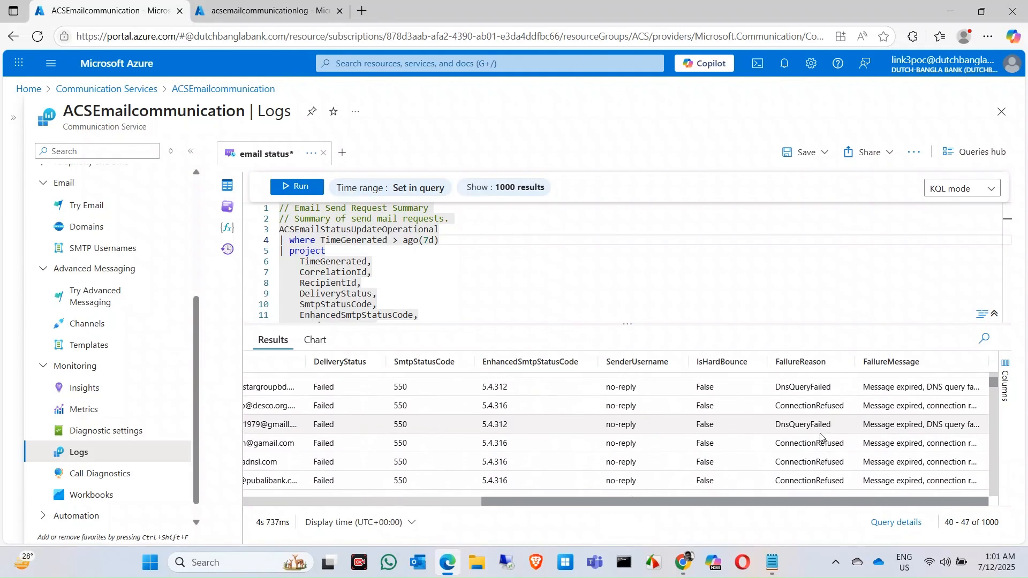
{"action": "scroll", "coordinate": [820, 437], "scroll_direction": "down", "scroll_amount": 1}
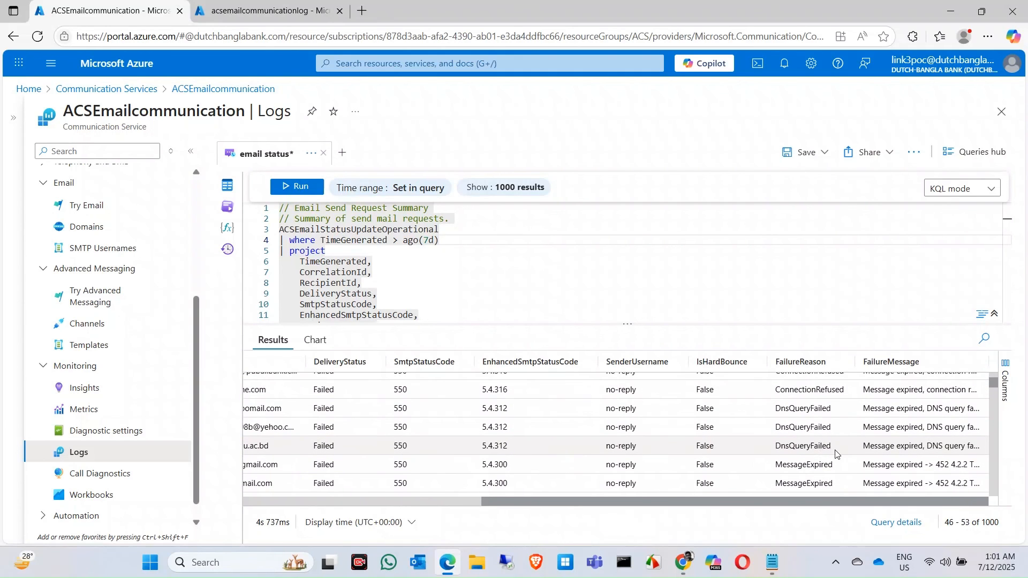
{"action": "left_click", "coordinate": [825, 447]}
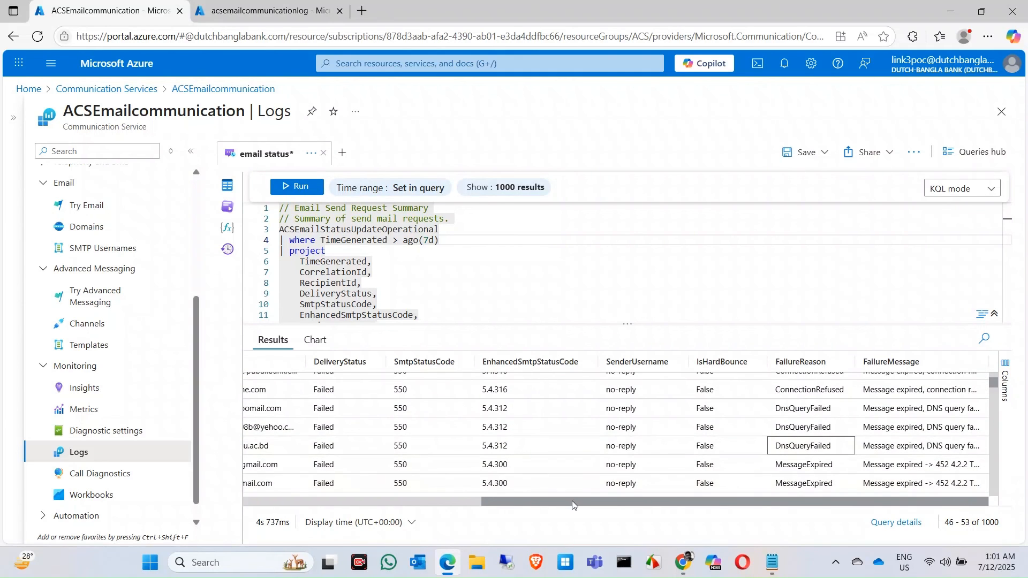
{"action": "scroll", "coordinate": [625, 472], "scroll_direction": "down", "scroll_amount": 3}
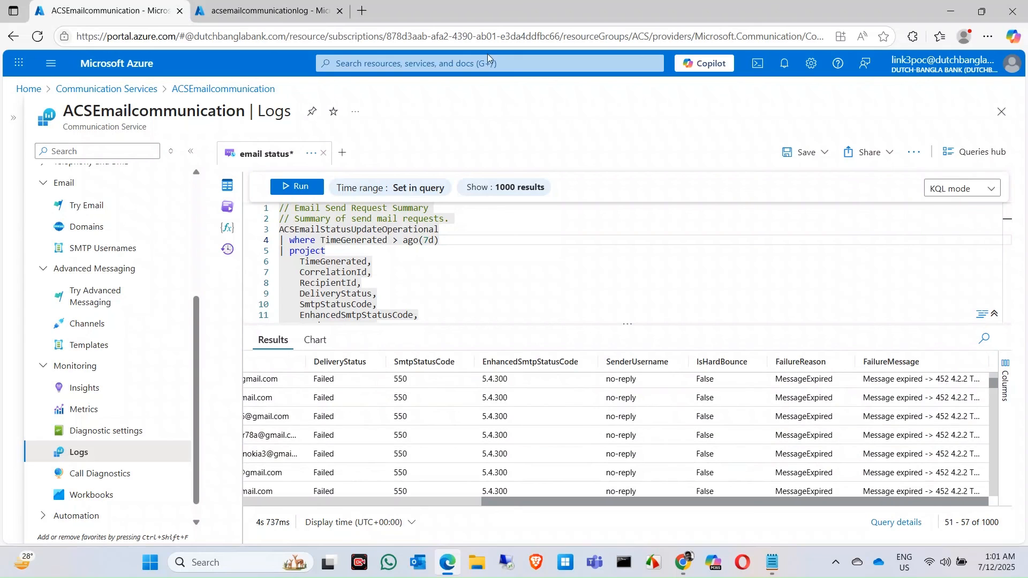
{"action": "left_click", "coordinate": [951, 11]}
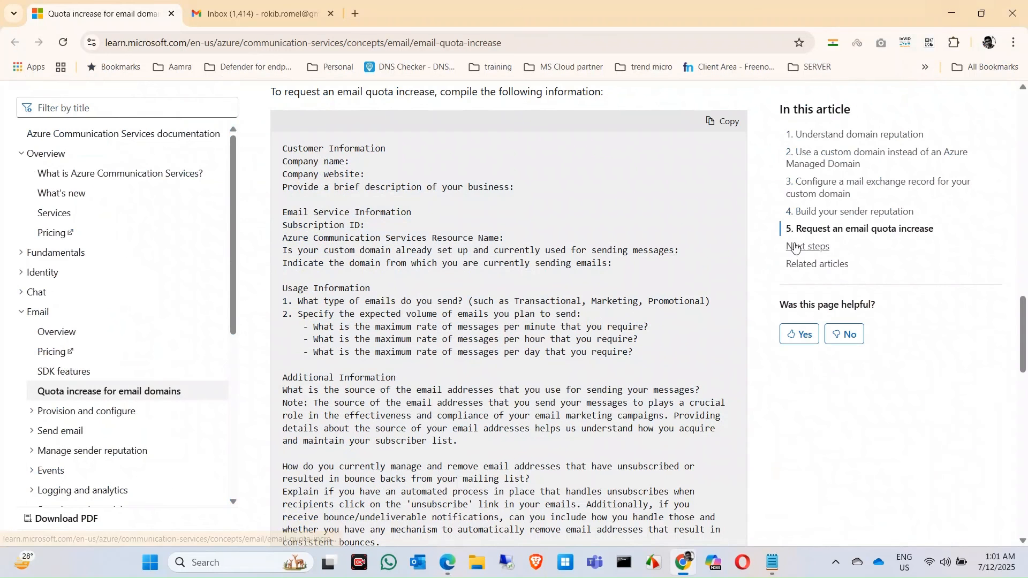